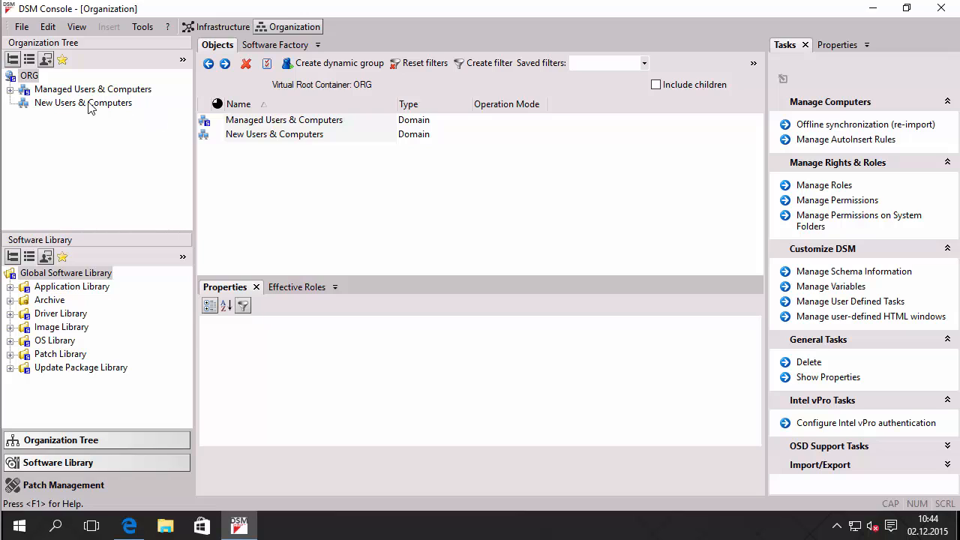
Expand Managed Users & Computers in the organization tree and select the SOLEDU.local domain
left_click(11, 89)
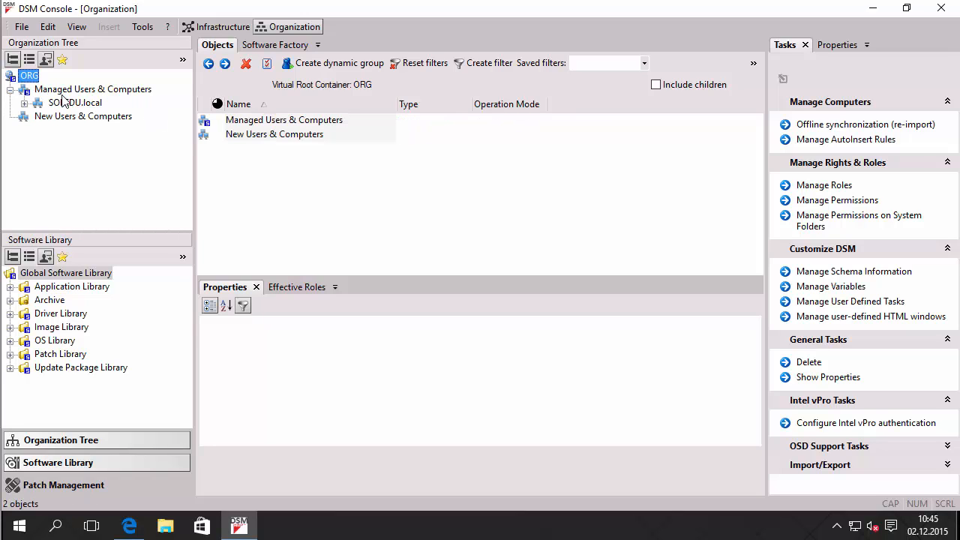
left_click(24, 103)
left_click(72, 117)
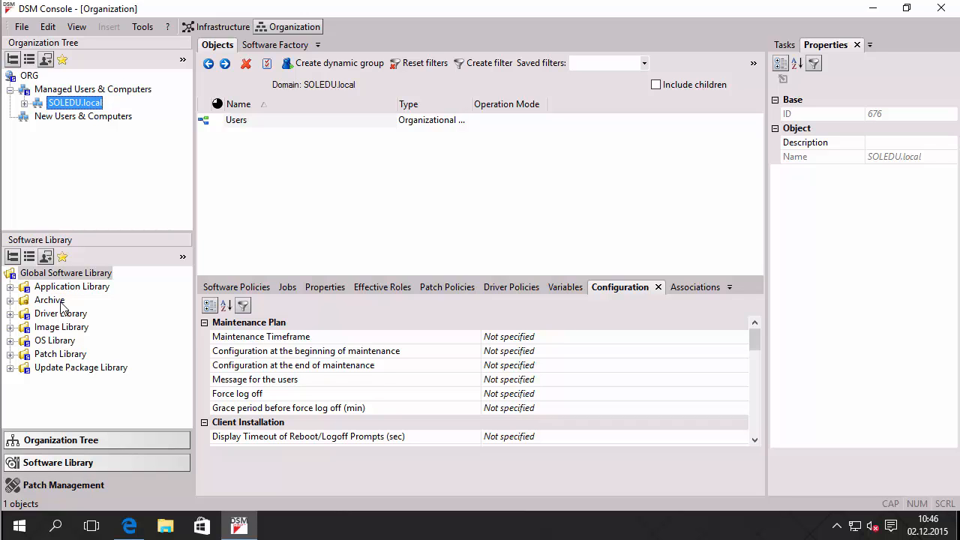
Expand the OS Library in the software library and show the contents of its Boot Environments folder
left_click(11, 340)
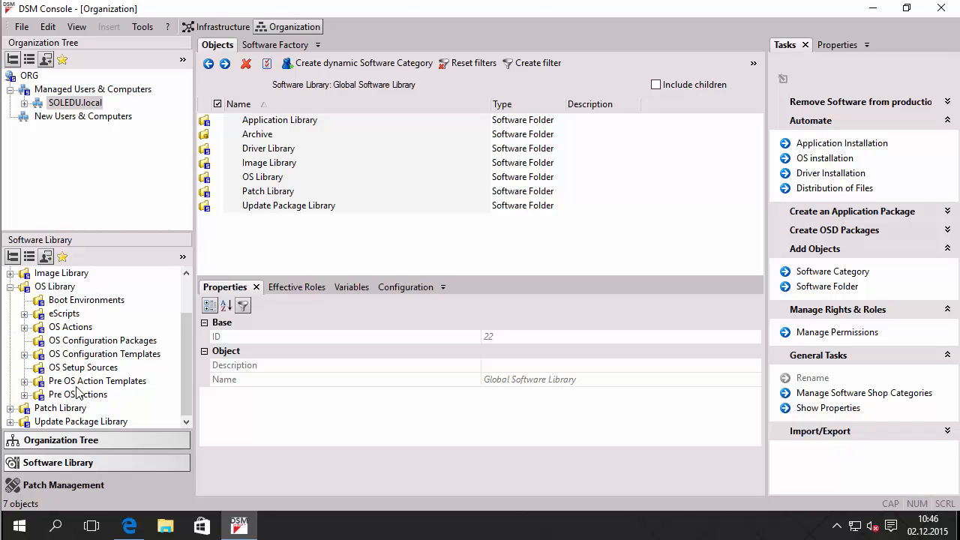
left_click(66, 301)
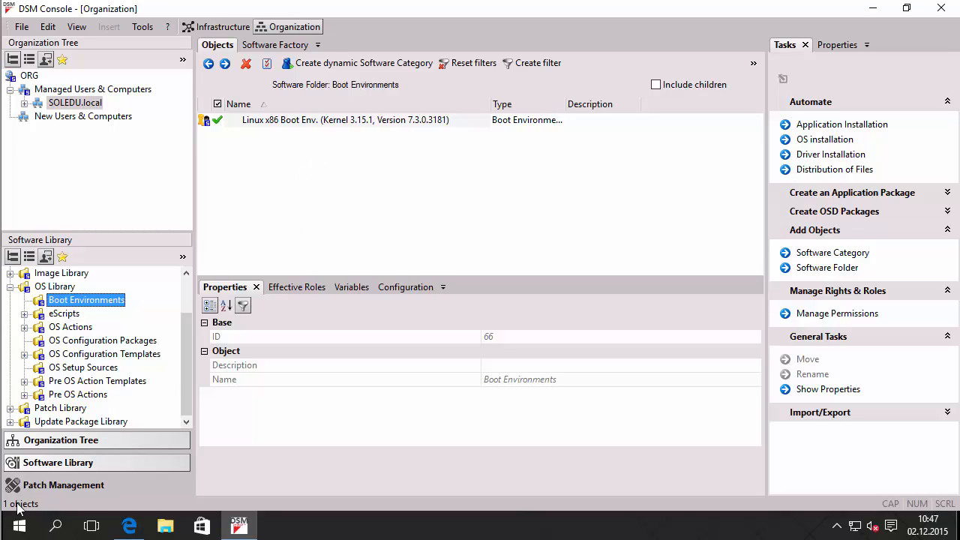
Look through the installed Windows apps for the Windows Kits group and examine the deployment tools it contains
left_click(21, 528)
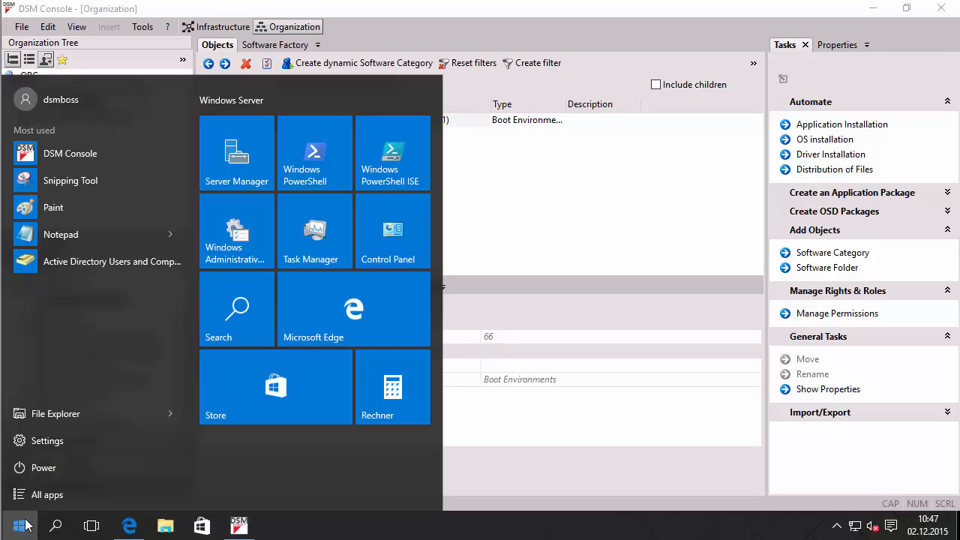
left_click(67, 493)
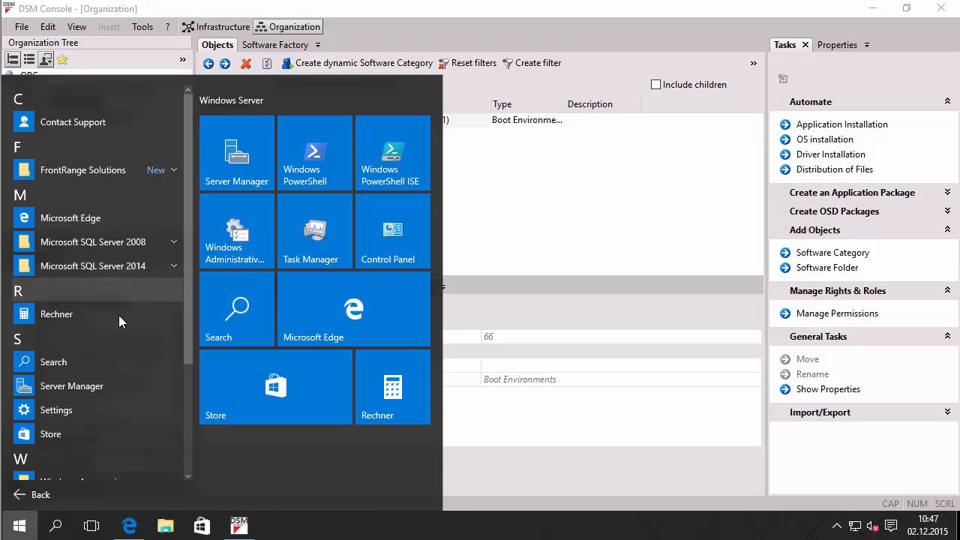
scroll(122, 321, "down", 3)
scroll(122, 321, "down", 1)
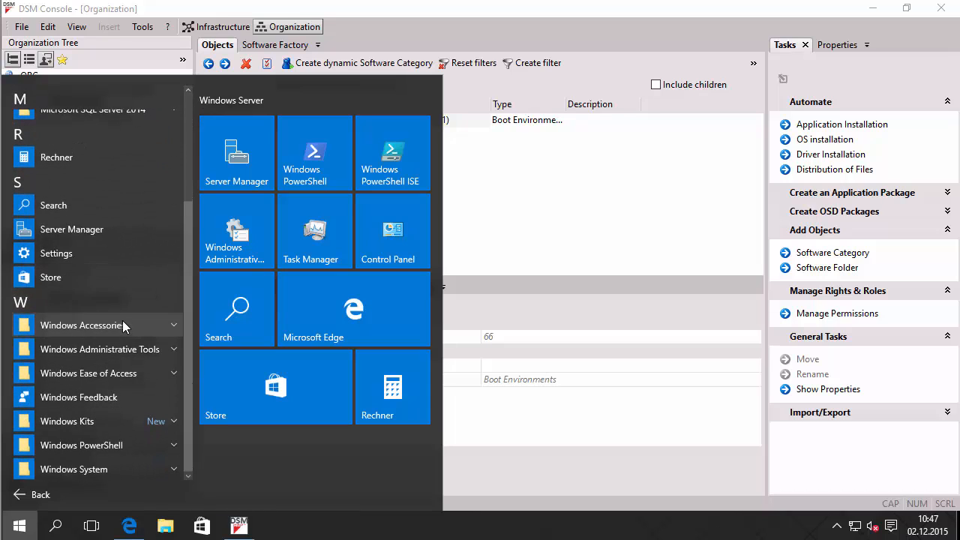
left_click(91, 425)
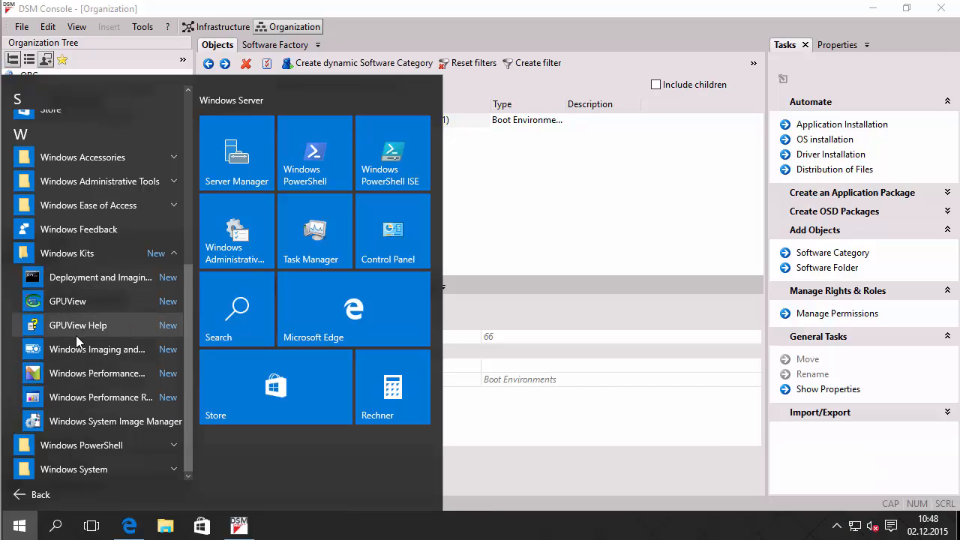
left_click(67, 253)
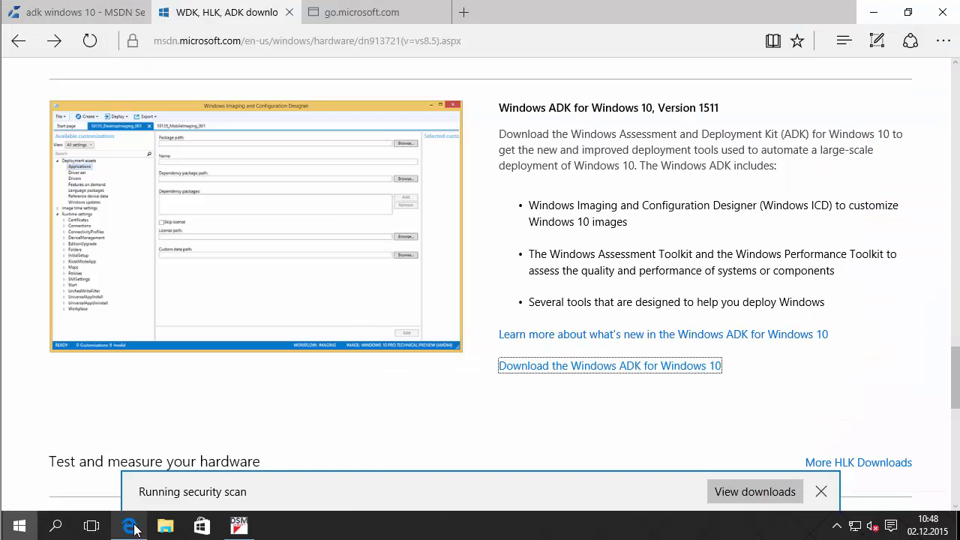
Switch to Microsoft Edge, view the Windows ADK for Windows 10 download page, dismiss the download notice and minimize the browser
left_click(134, 526)
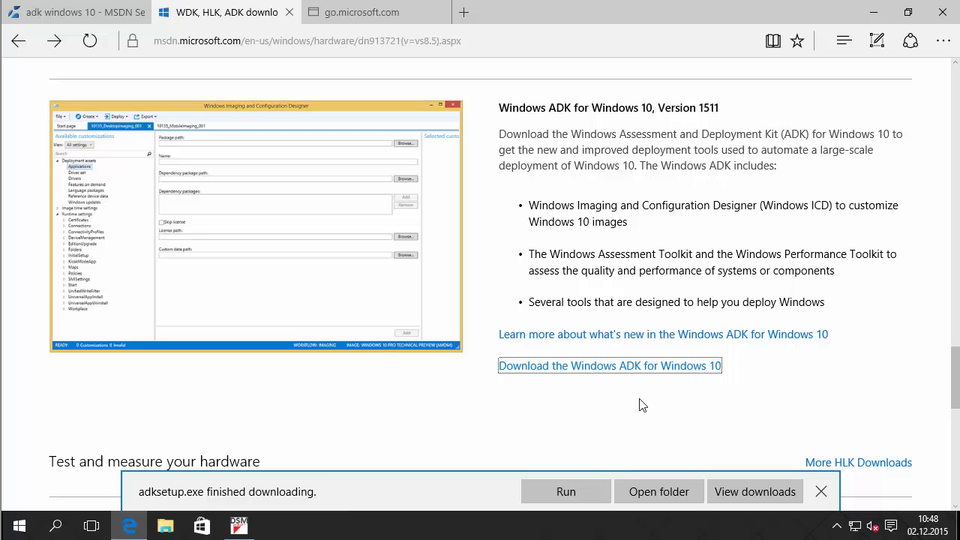
left_click(820, 493)
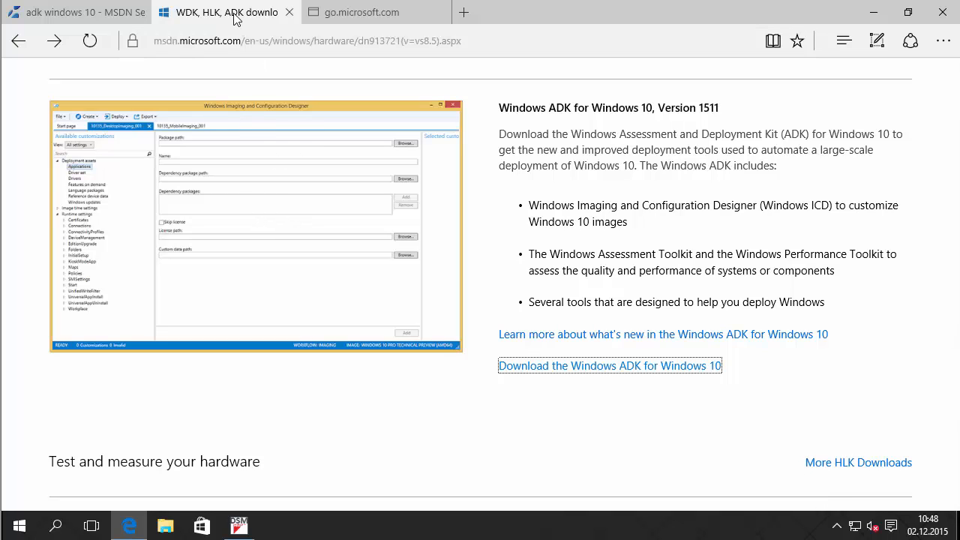
mouse_move(147, 9)
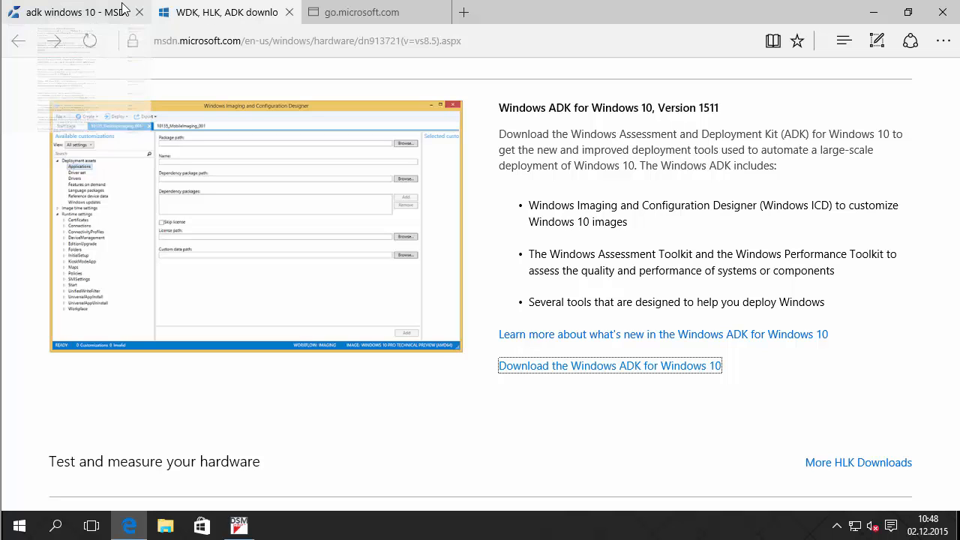
left_click(873, 12)
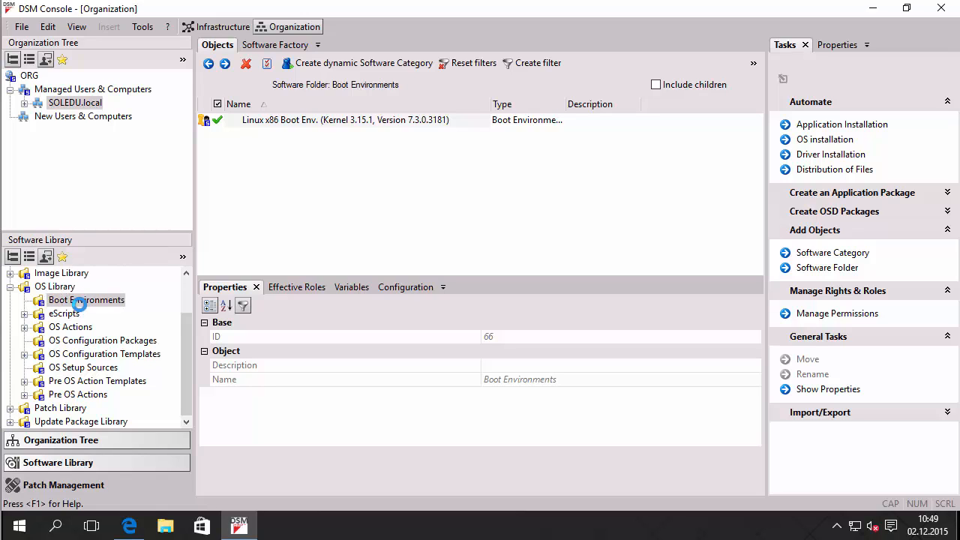
Try to create a WinPE 4 / 5 (64 Bit) boot environment package with a new boot image in Boot Environments
left_click(82, 301)
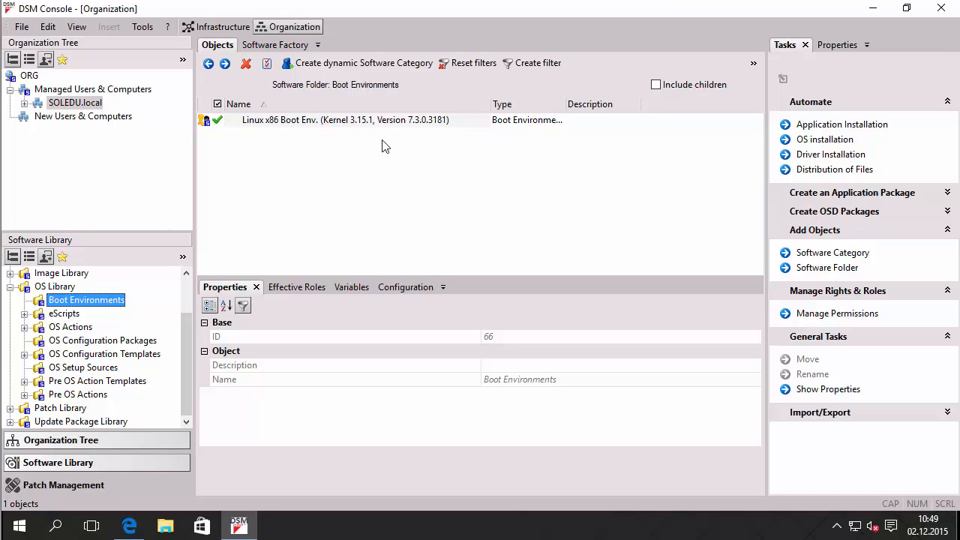
right_click(306, 168)
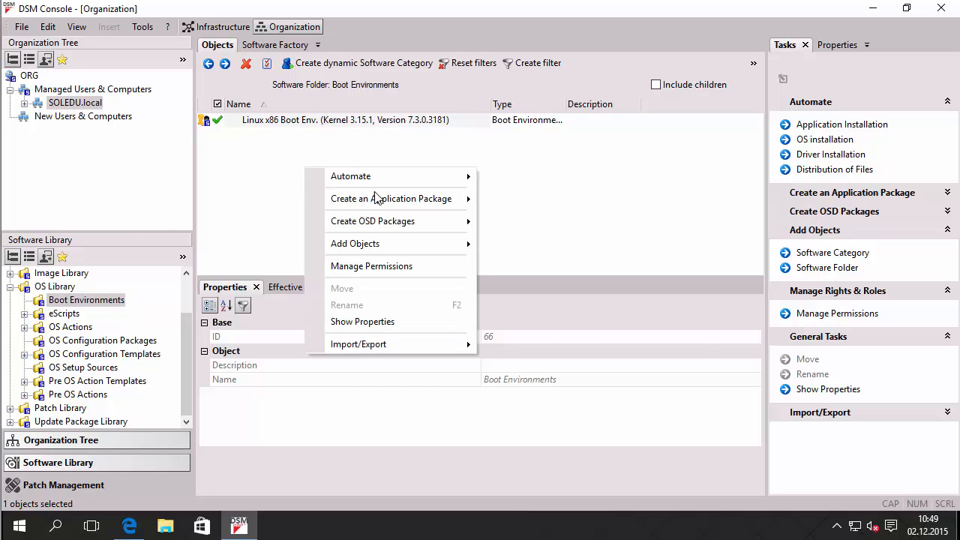
mouse_move(383, 220)
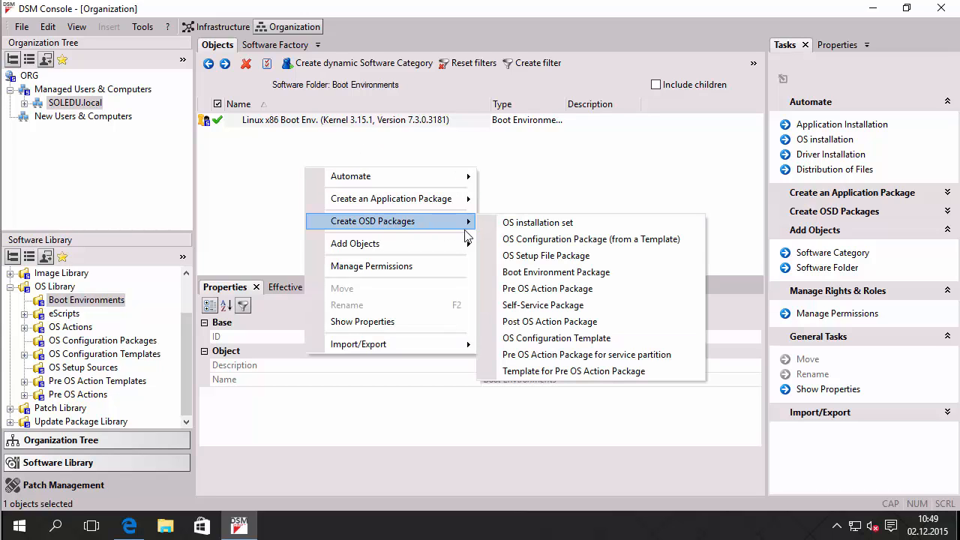
left_click(628, 282)
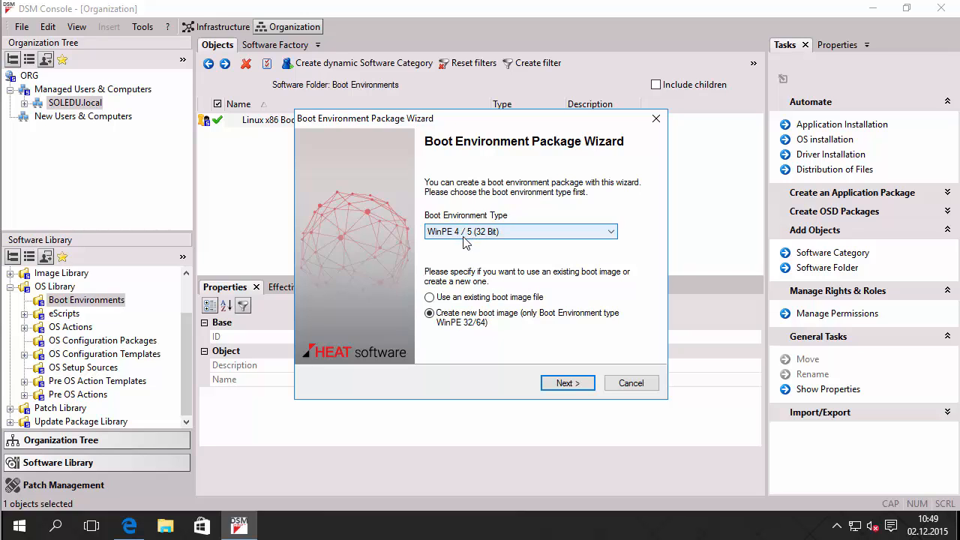
left_click(611, 233)
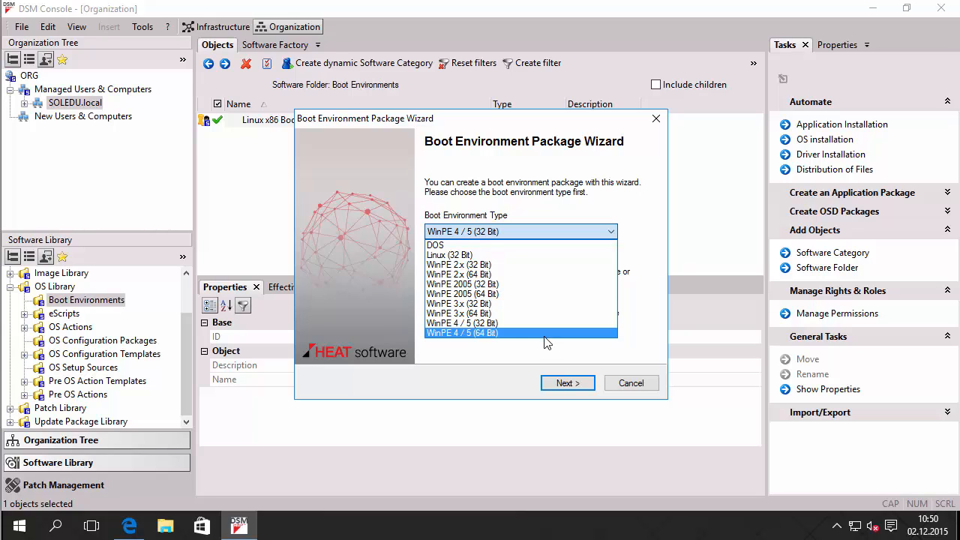
left_click(495, 332)
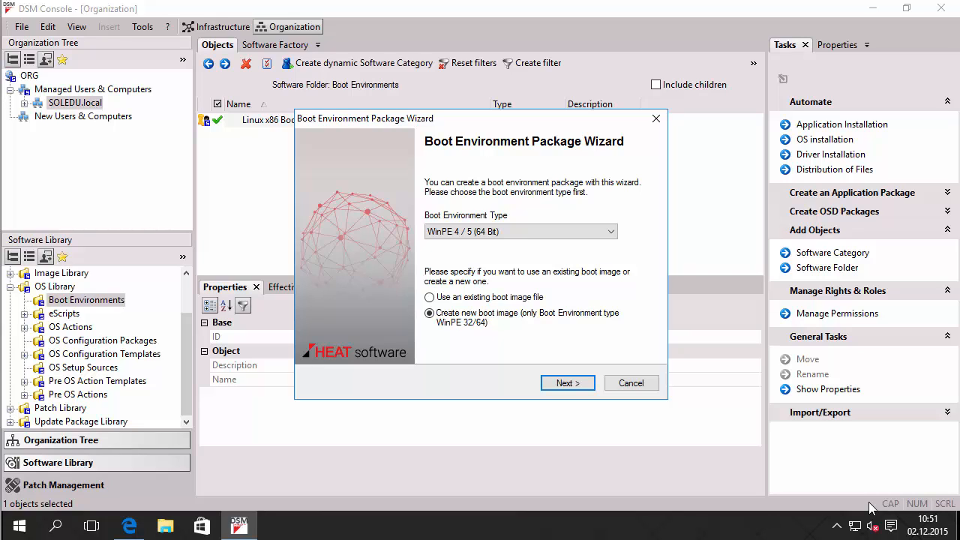
left_click(501, 300)
left_click(448, 313)
left_click(575, 387)
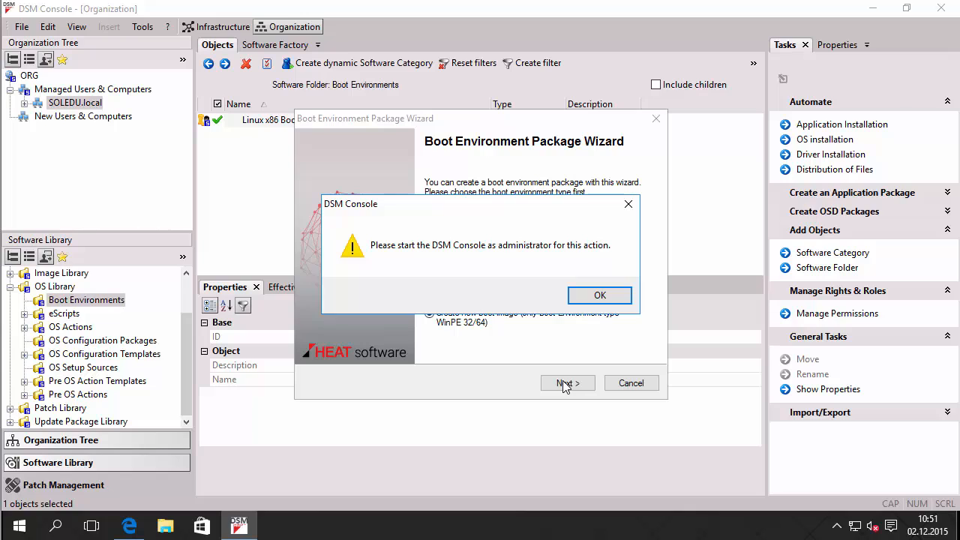
left_click(605, 296)
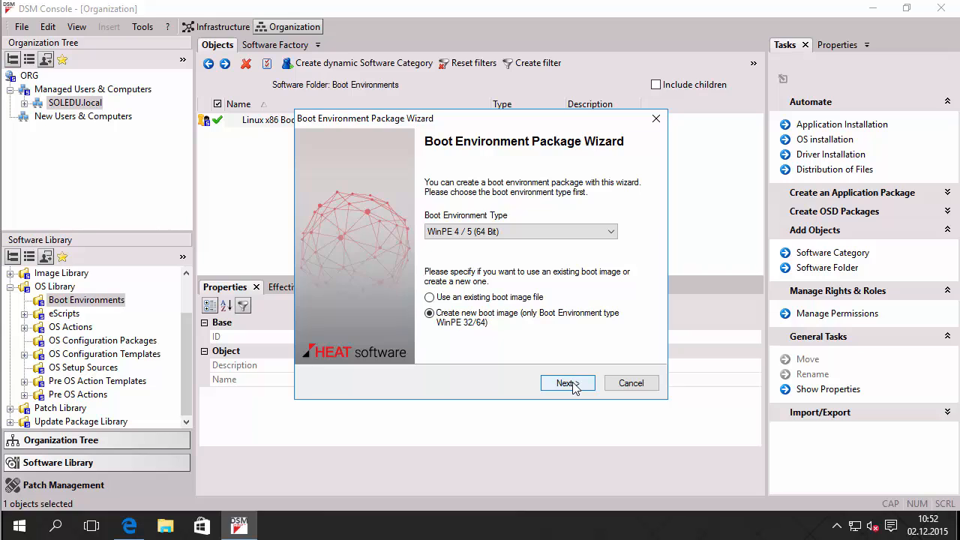
left_click(638, 386)
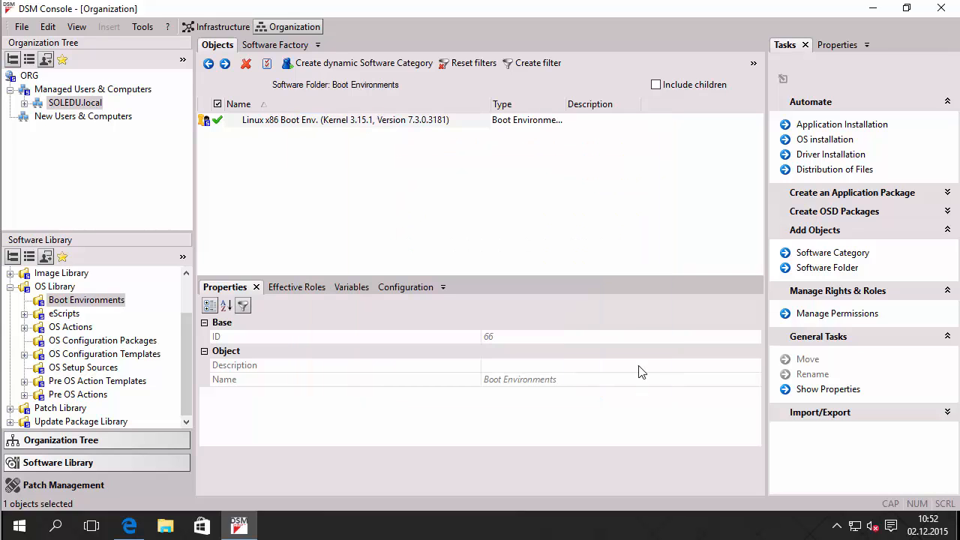
Close the DSM Console and restart it from the desktop as administrator, allowing it to make changes
left_click(942, 8)
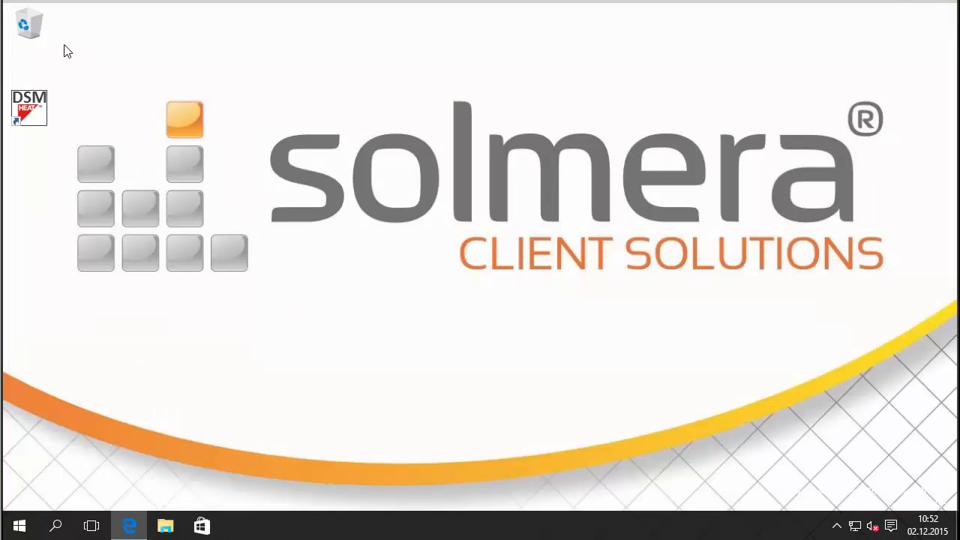
right_click(41, 98)
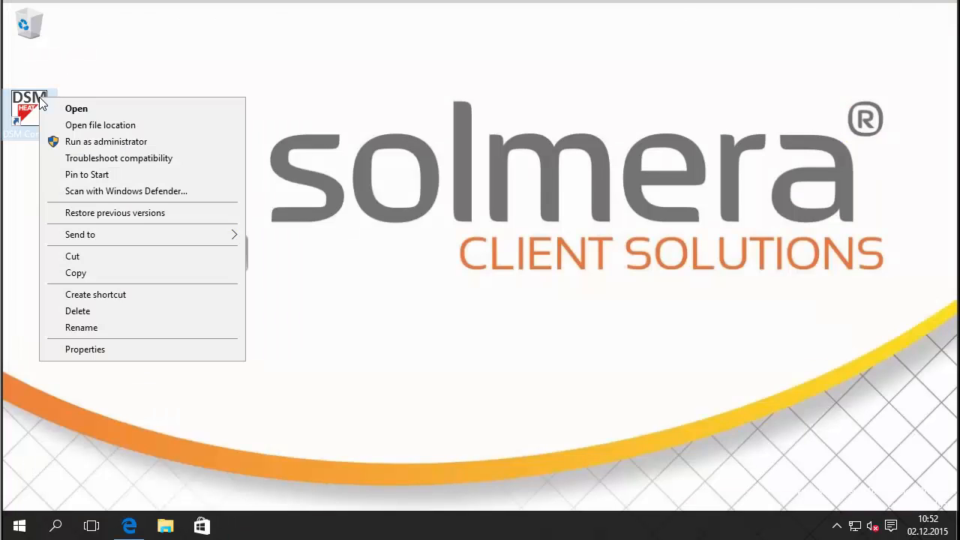
left_click(103, 142)
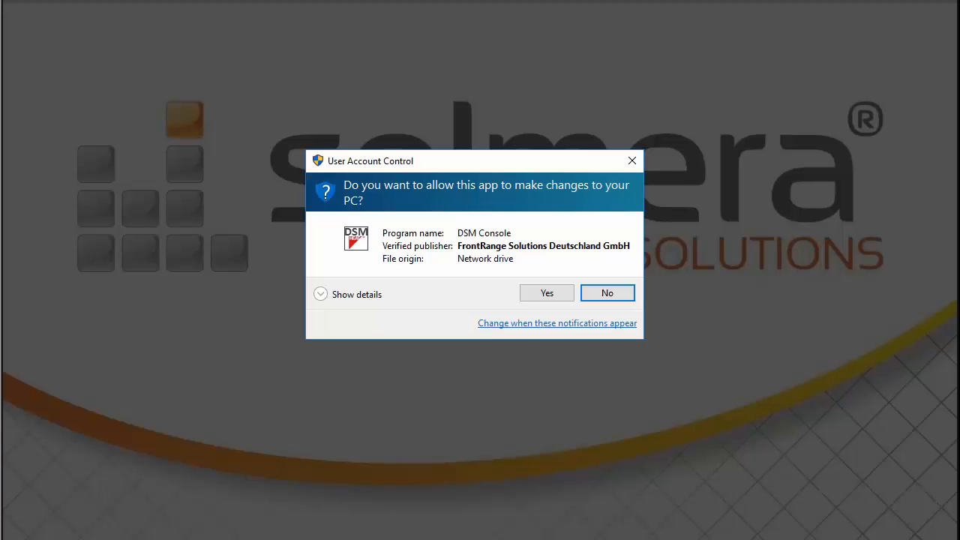
left_click(546, 292)
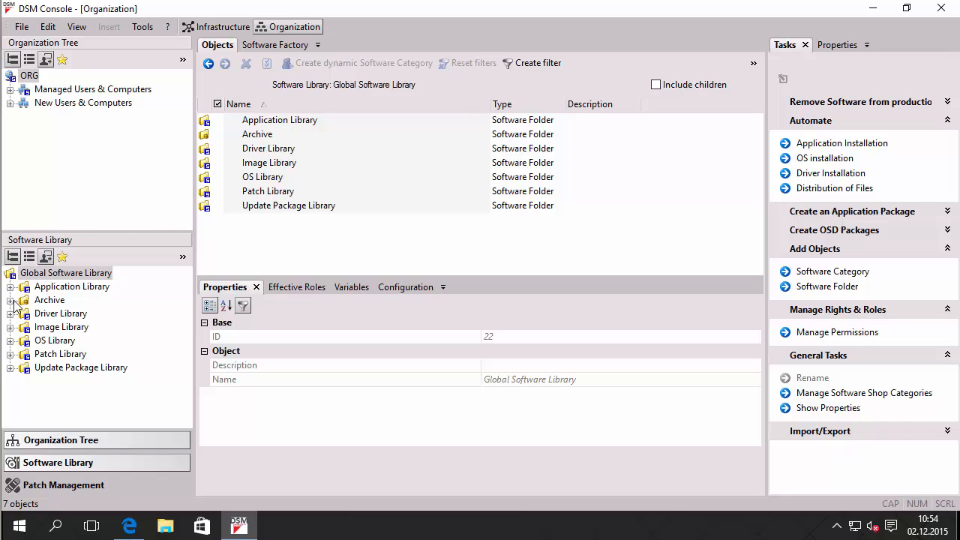
Start a new Boot Environment Package in the Boot Environments folder of the OS Library
left_click(10, 340)
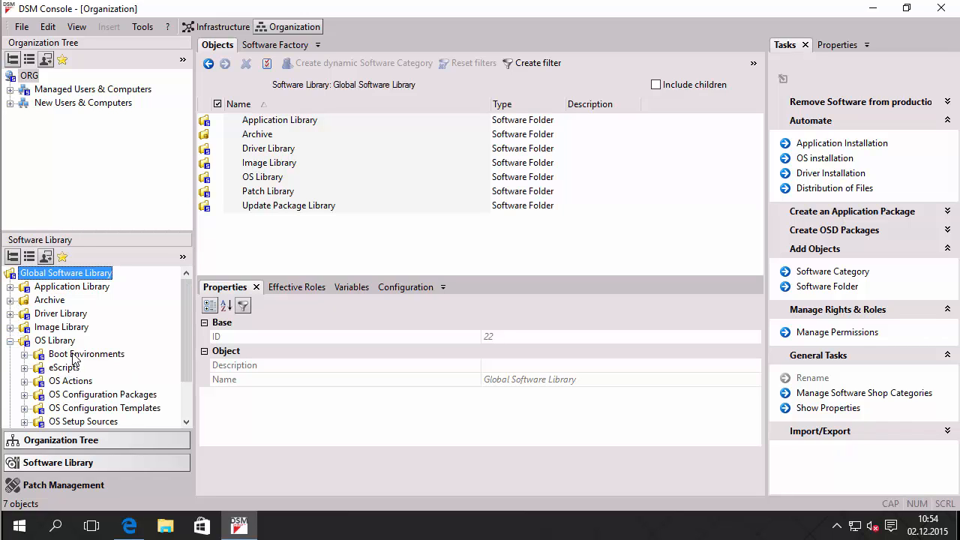
left_click(72, 356)
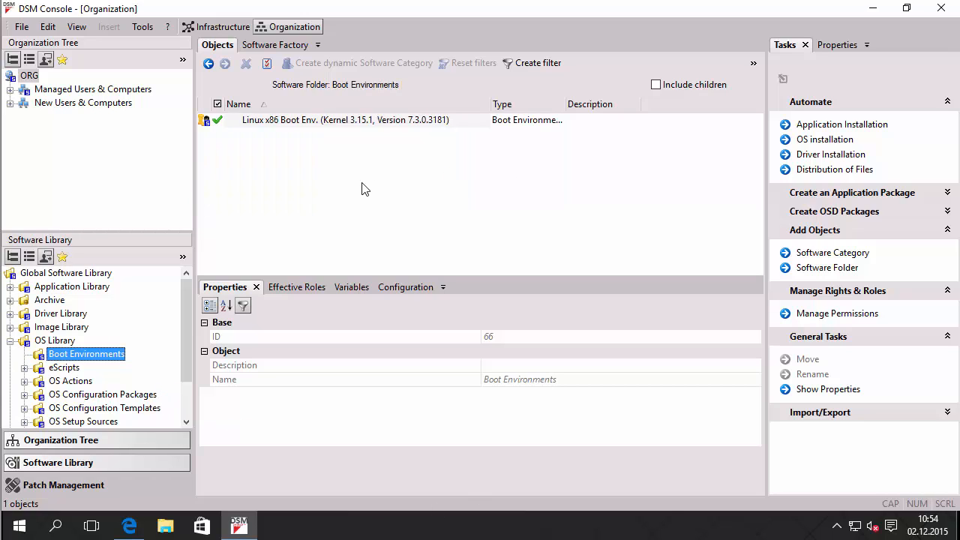
right_click(310, 159)
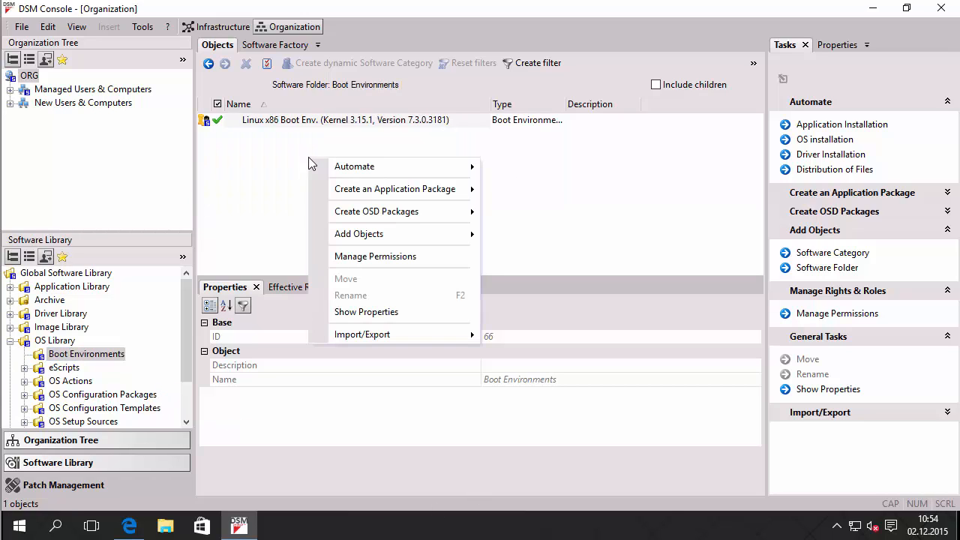
mouse_move(433, 219)
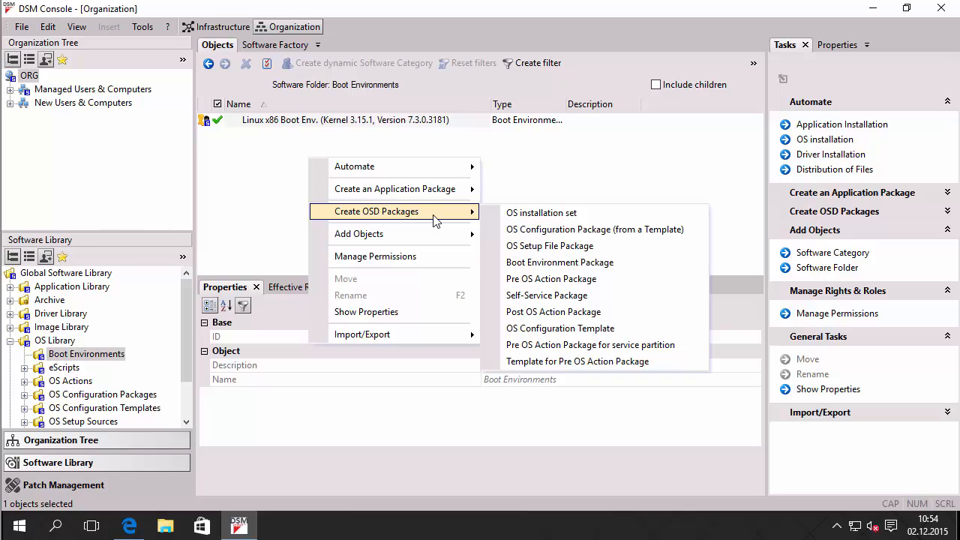
left_click(591, 269)
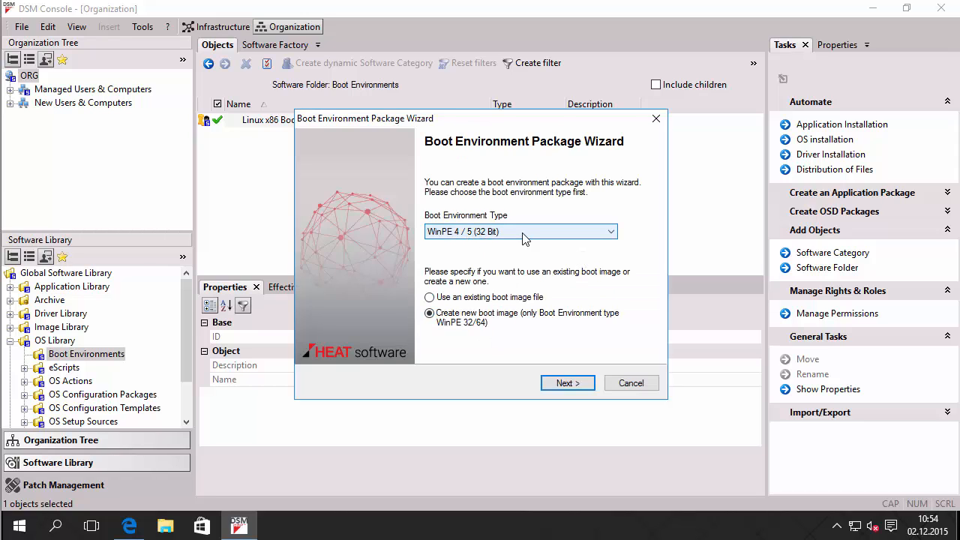
Set the boot environment type to WinPE 4 / 5 (64 Bit) with a new boot image and accept the default WinPE options
left_click(525, 233)
left_click(502, 336)
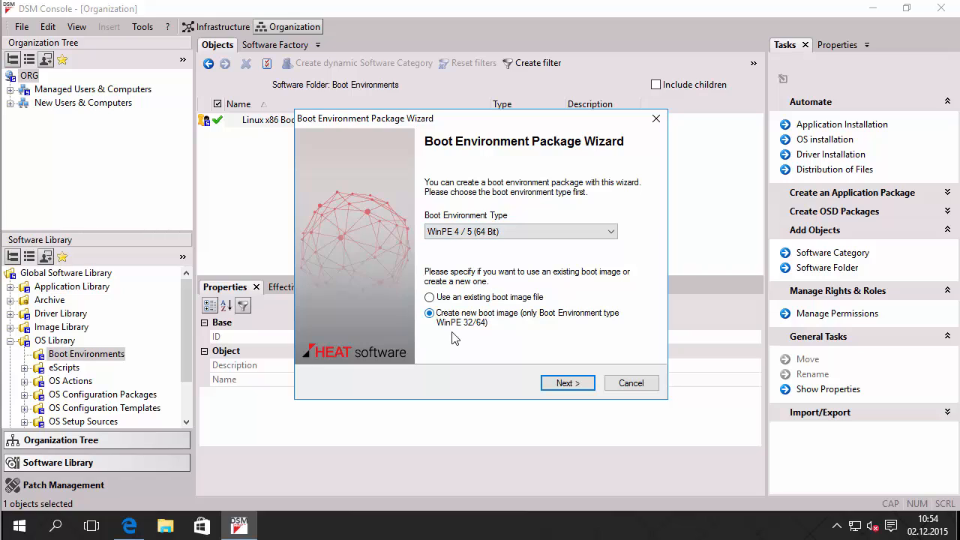
left_click(566, 384)
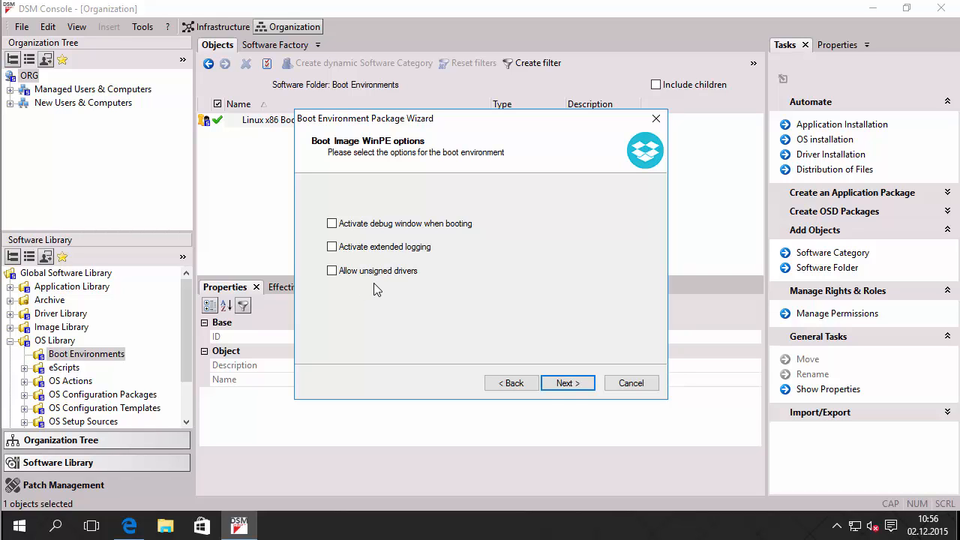
left_click(568, 383)
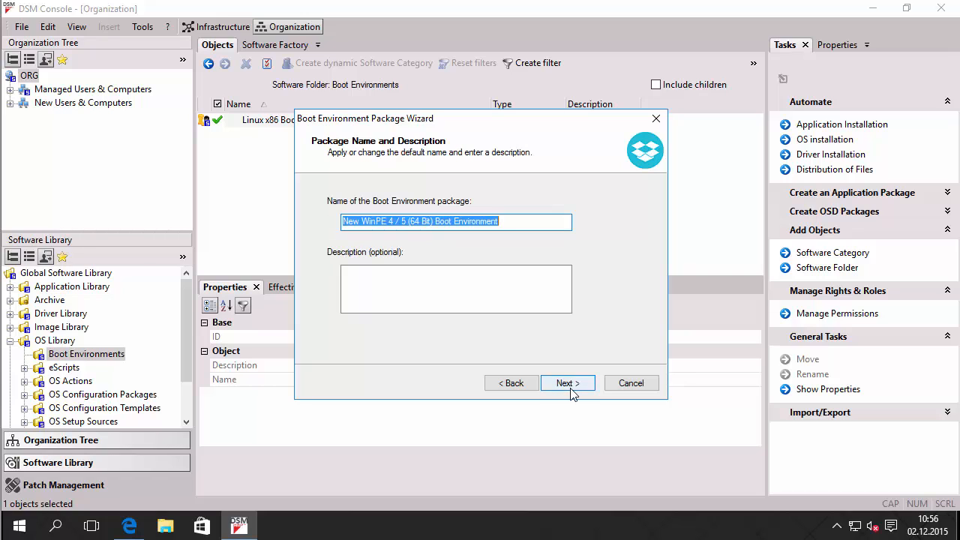
Shorten the boot environment package name to "WinPE 4 / 5 (64 Bit) Boot Environment"
double_click(351, 222)
key("Delete")
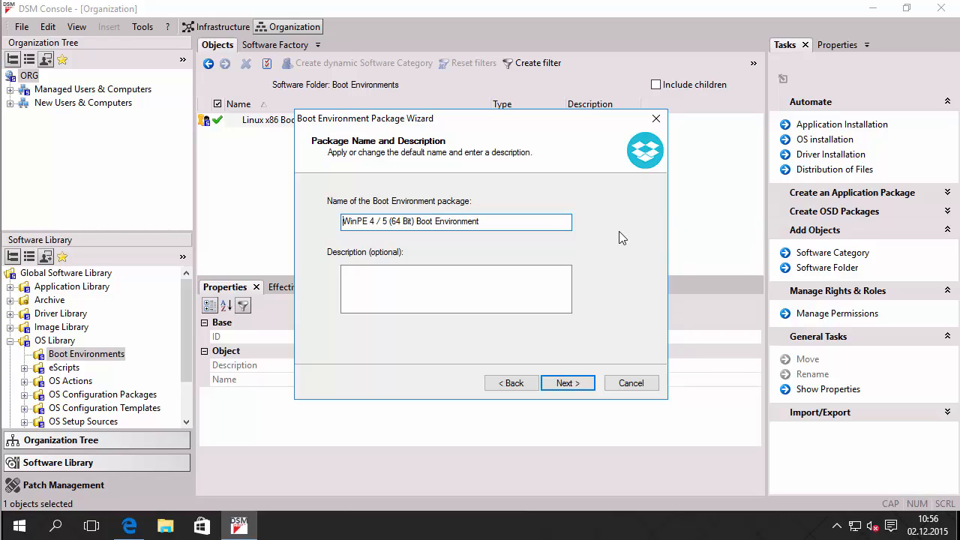
Leave the package description empty and continue the boot environment creation without adding any PnP or mass storage drivers
left_click(483, 278)
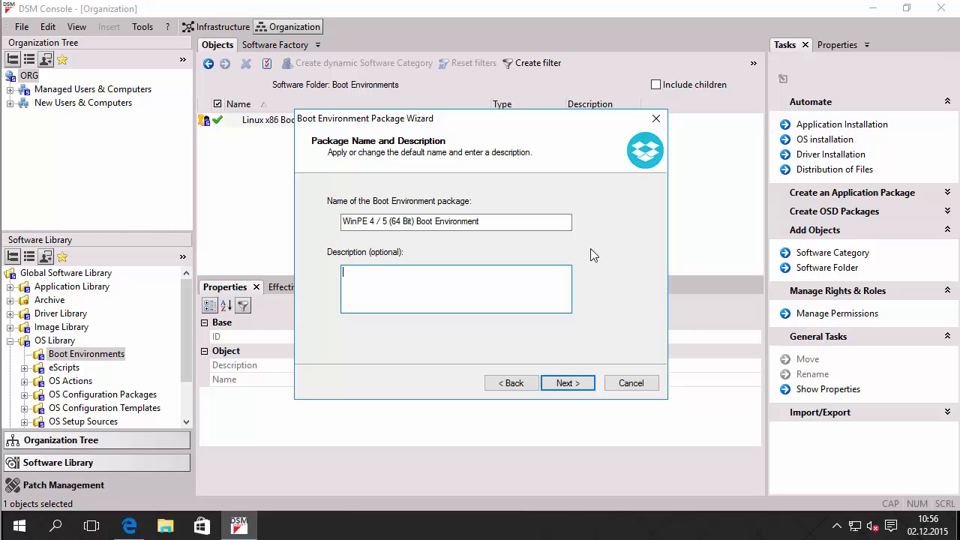
left_click(570, 382)
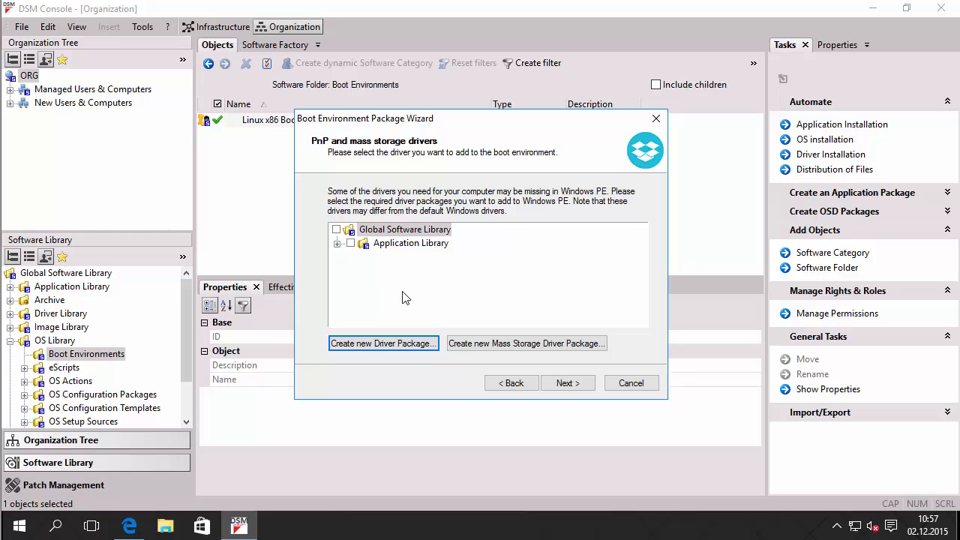
left_click(559, 384)
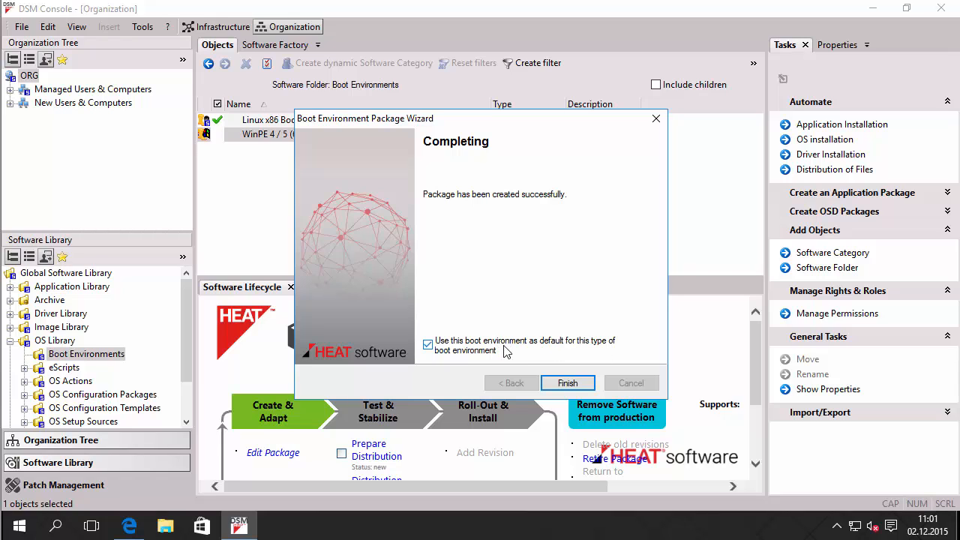
Finish the wizard with the package as default boot environment, and have it prepared for distribution automatically and distributed to all depots
left_click(568, 384)
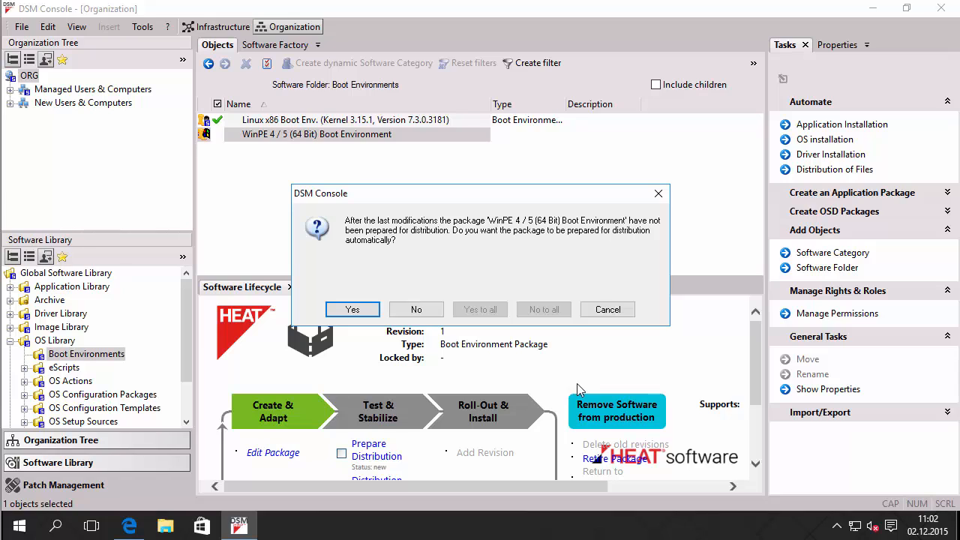
left_click(373, 313)
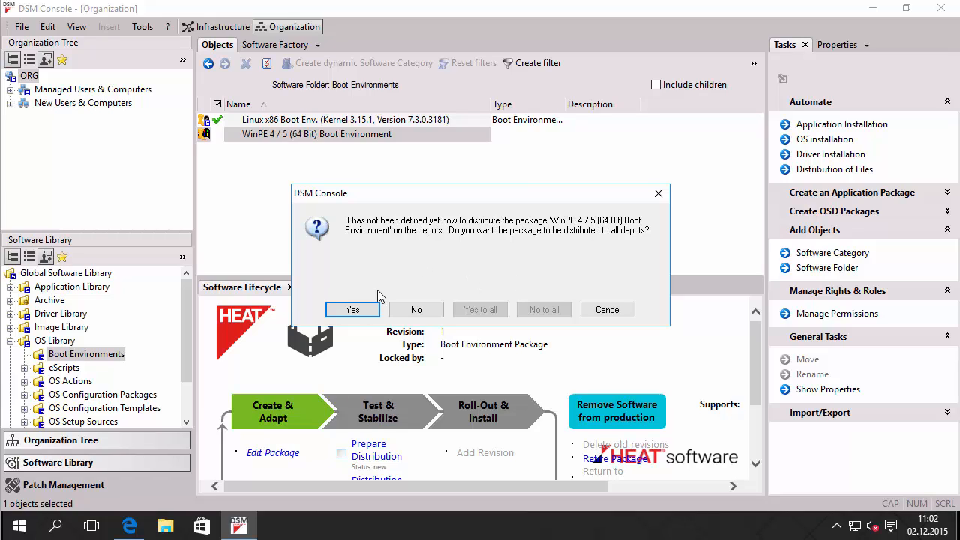
left_click(352, 310)
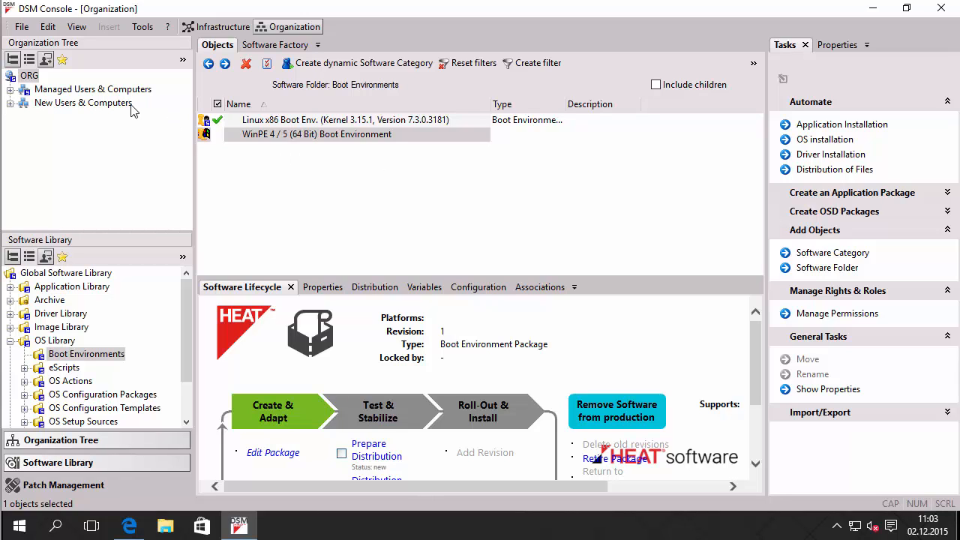
Examine the Default Boot Environments settings in the configuration of Managed Users & Computers
left_click(83, 90)
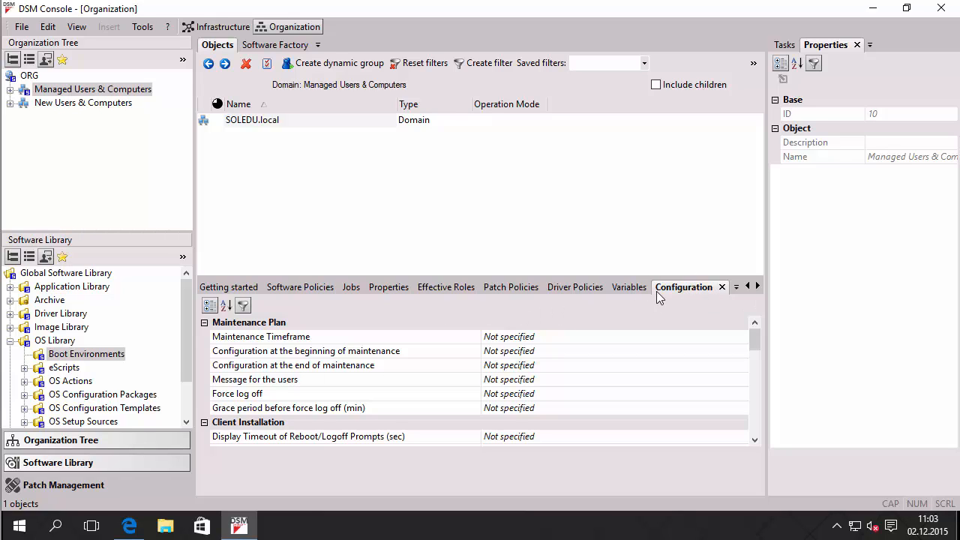
scroll(642, 378, "down", 3)
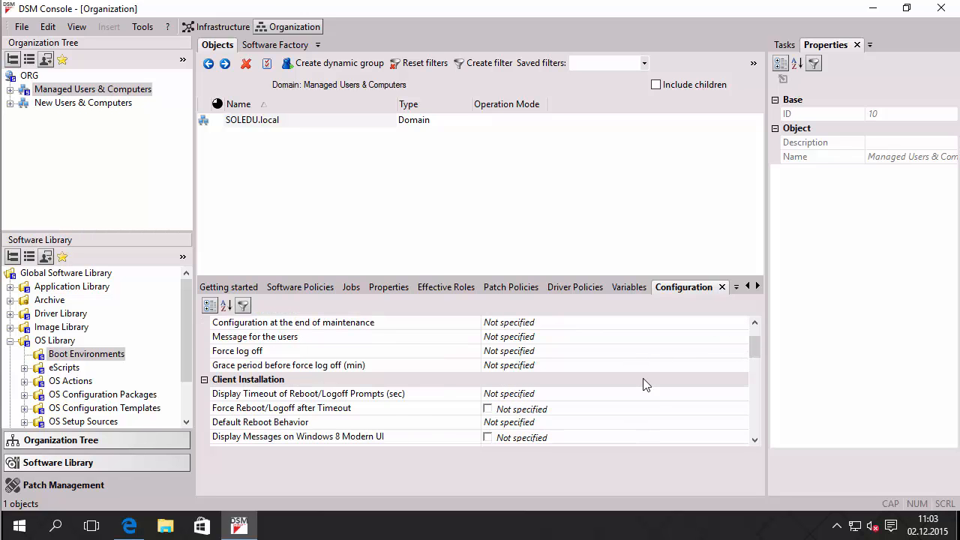
scroll(643, 378, "down", 5)
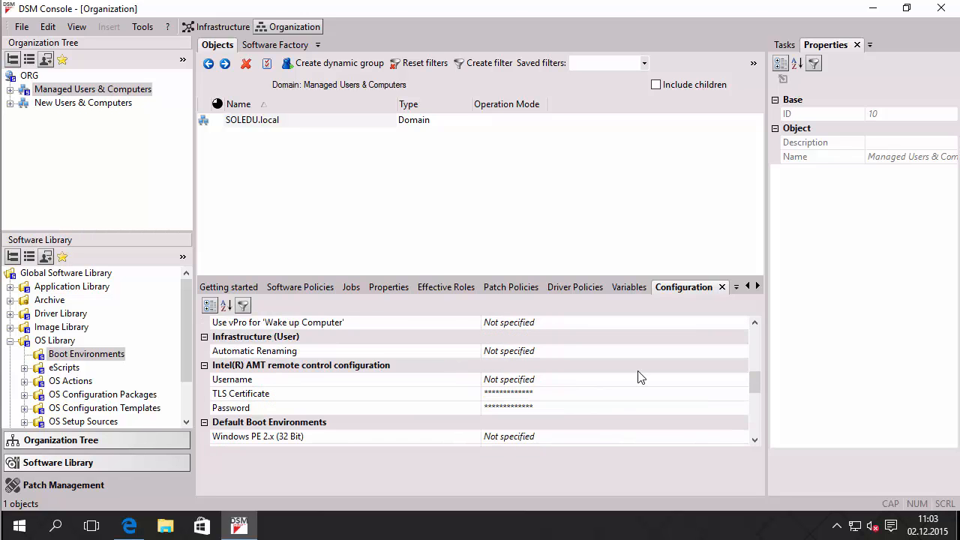
scroll(641, 377, "down", 1)
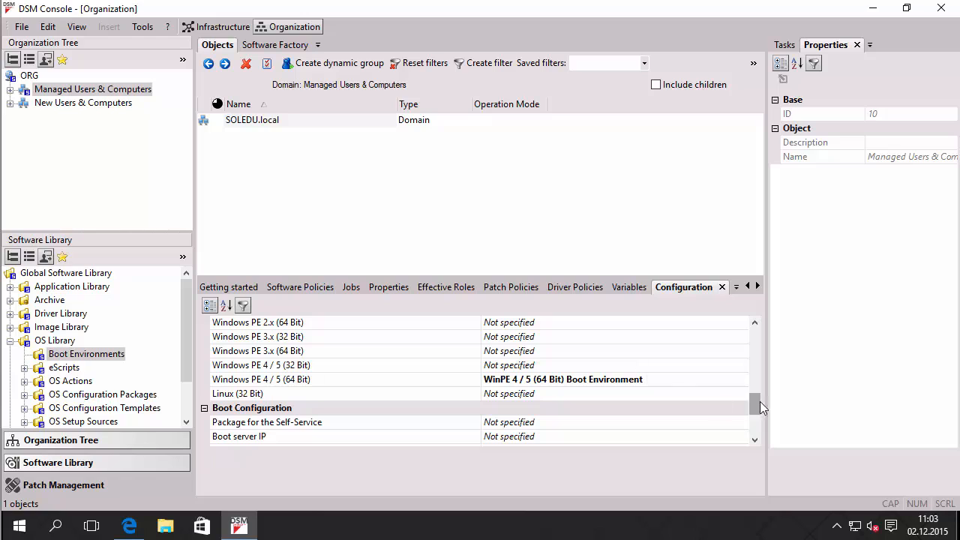
left_click(753, 330)
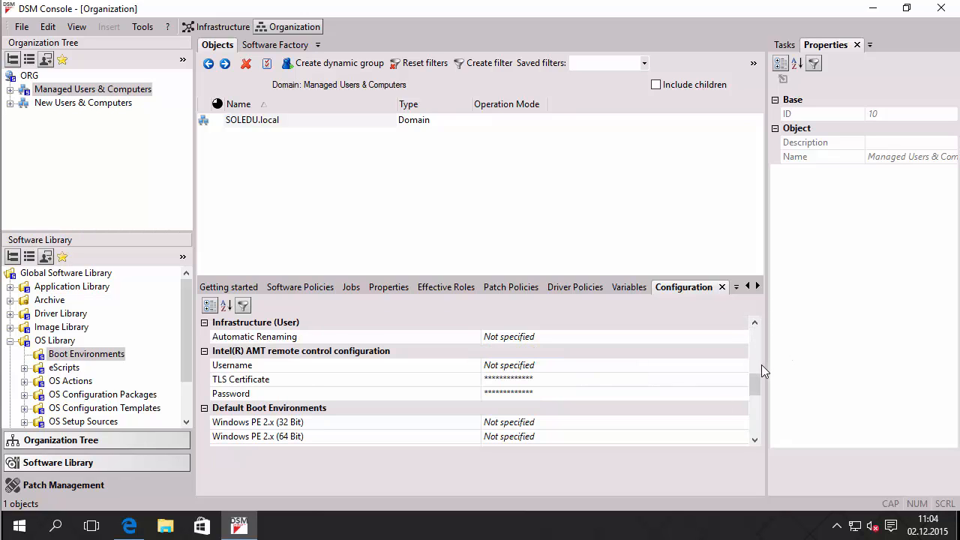
scroll(761, 365, "down", 2)
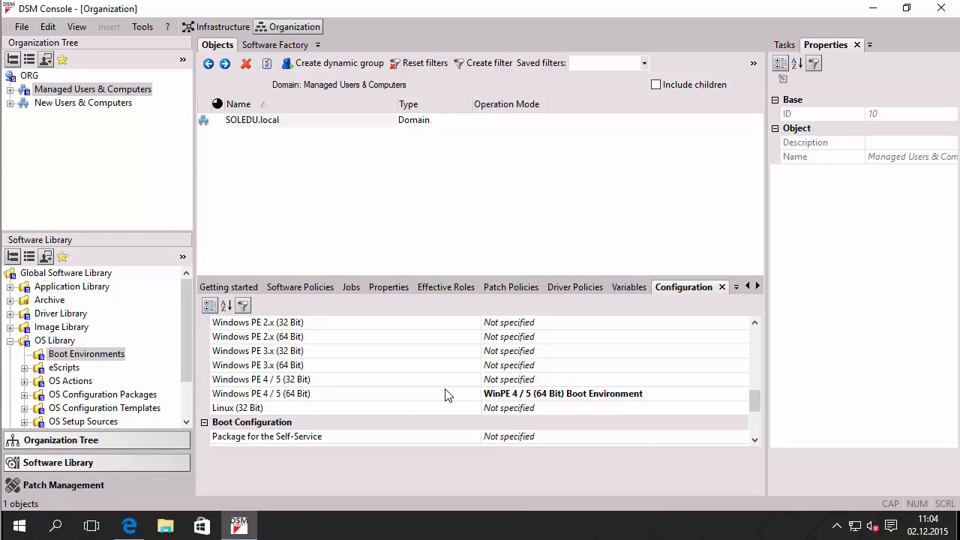
left_click(517, 380)
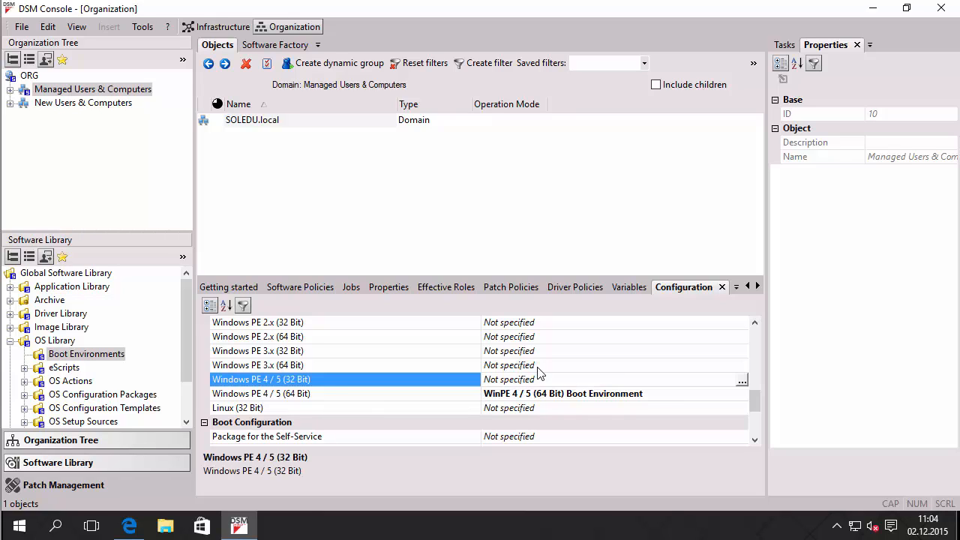
left_click(742, 381)
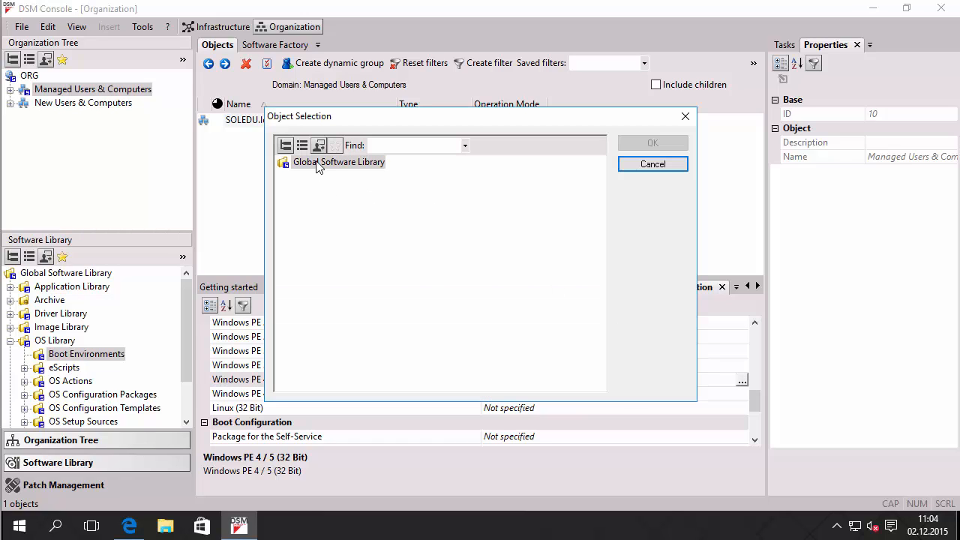
left_click(282, 163)
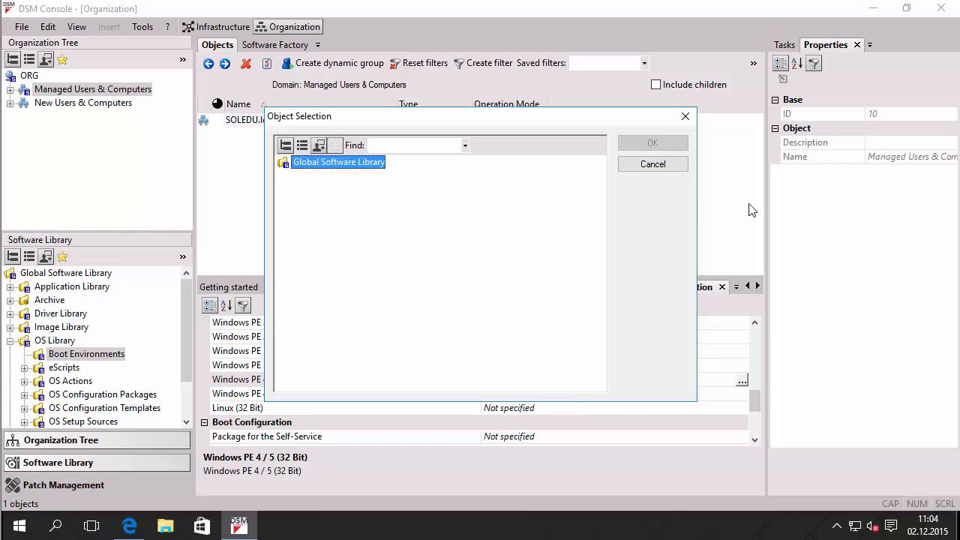
left_click(654, 167)
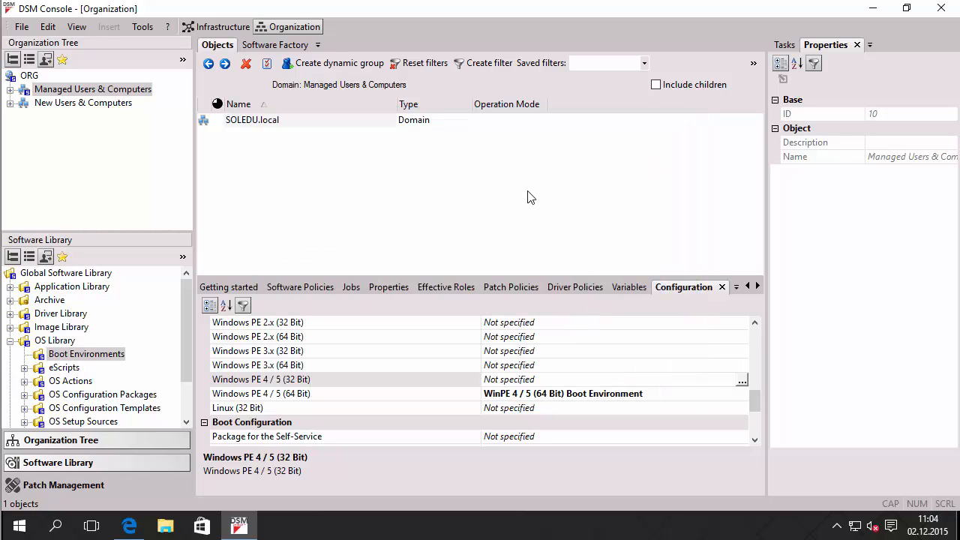
Check the default boot environment configuration of New Users & Computers, then return to the ORG root of the organization tree
left_click(63, 103)
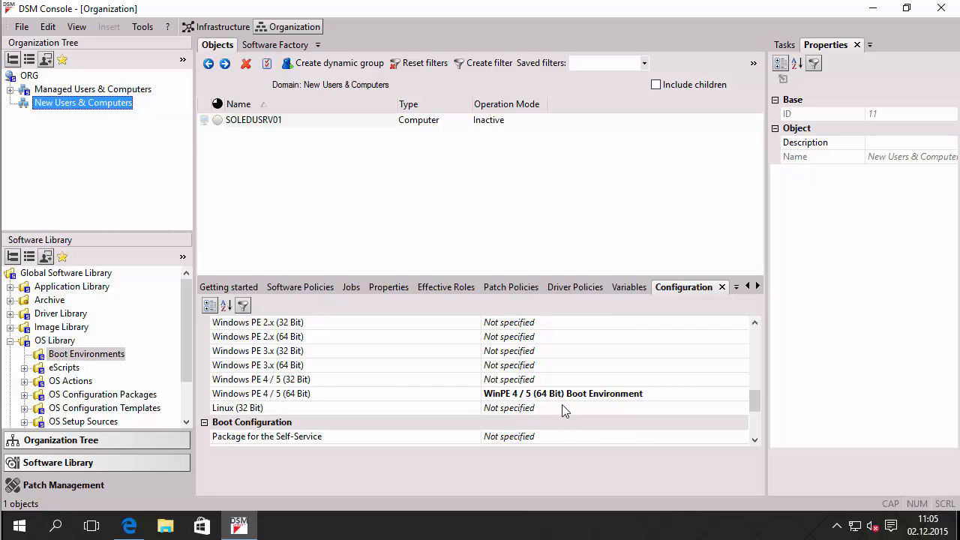
left_click(71, 89)
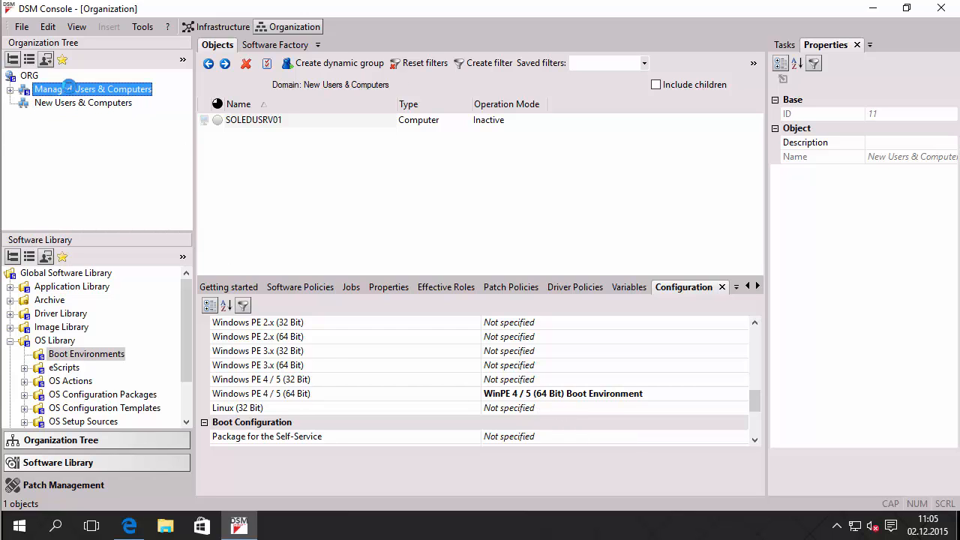
left_click(29, 75)
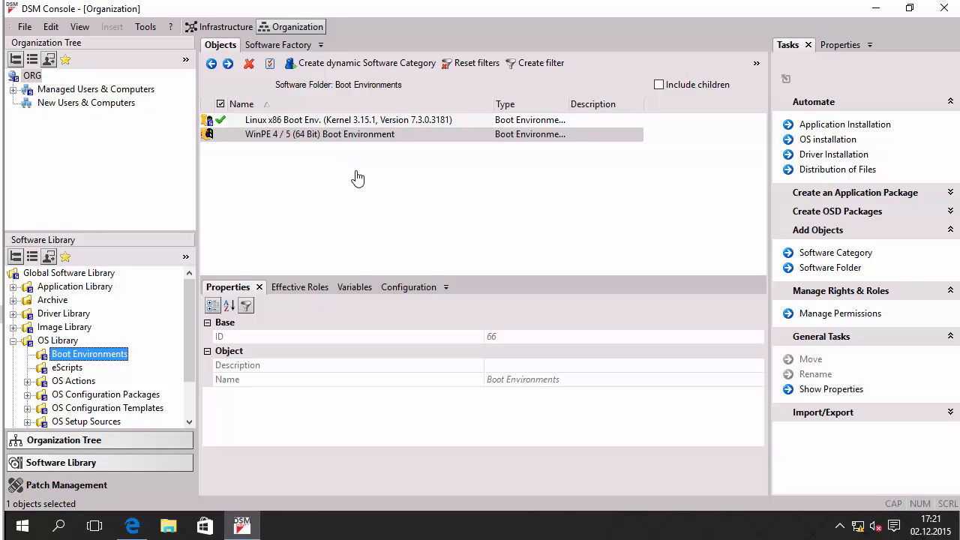
Start the OS Installation packaging wizard from the Software Factory with OS Library as the selected software folder
left_click(57, 341)
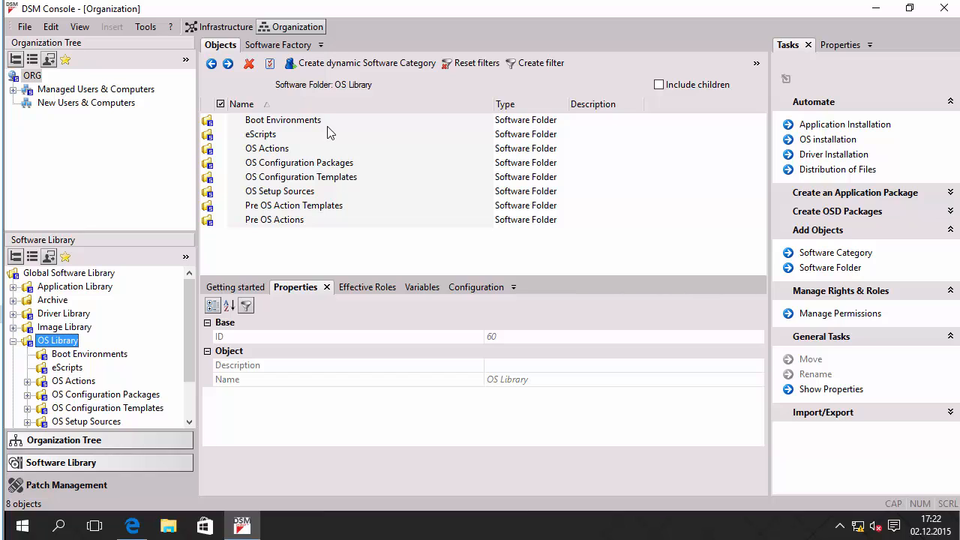
left_click(284, 45)
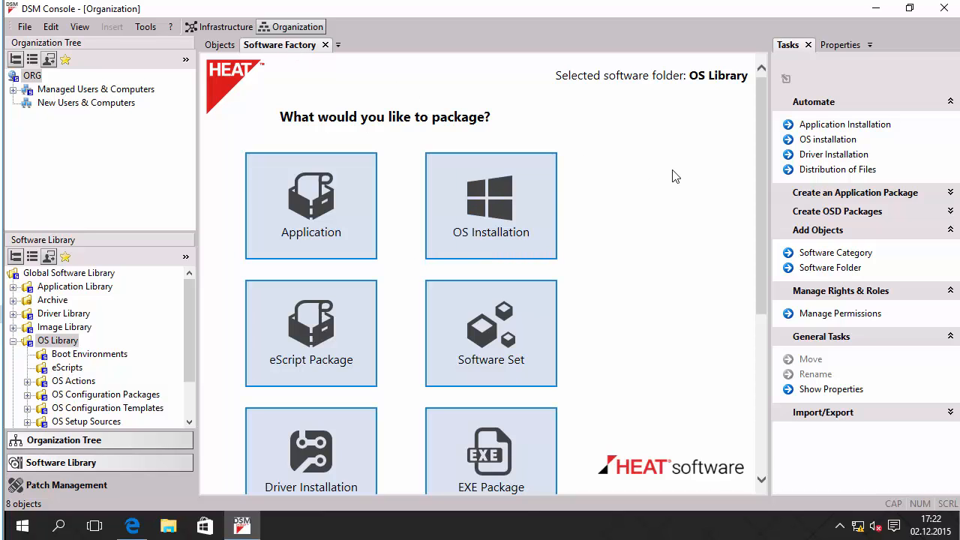
scroll(654, 178, "down", 1)
scroll(655, 178, "down", 3)
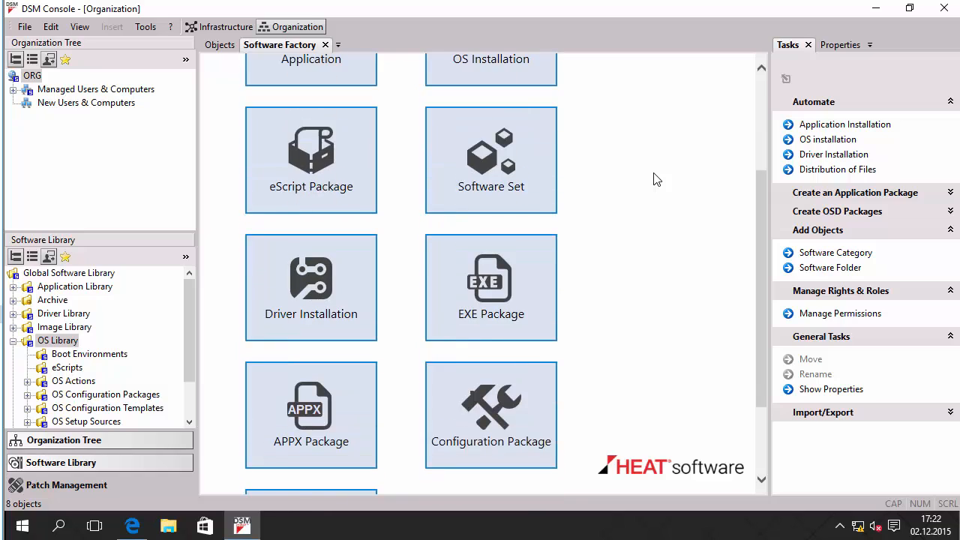
scroll(654, 178, "up", 4)
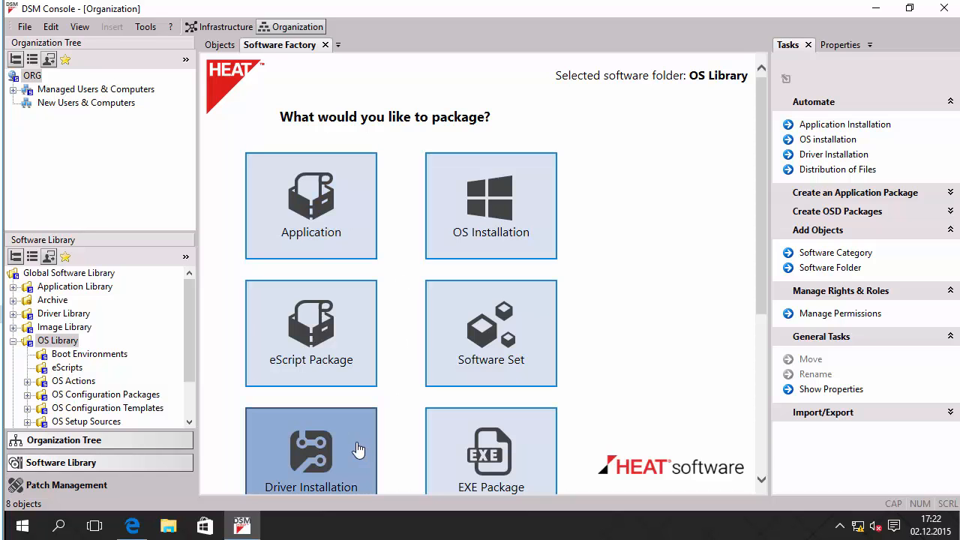
scroll(335, 390, "down", 1)
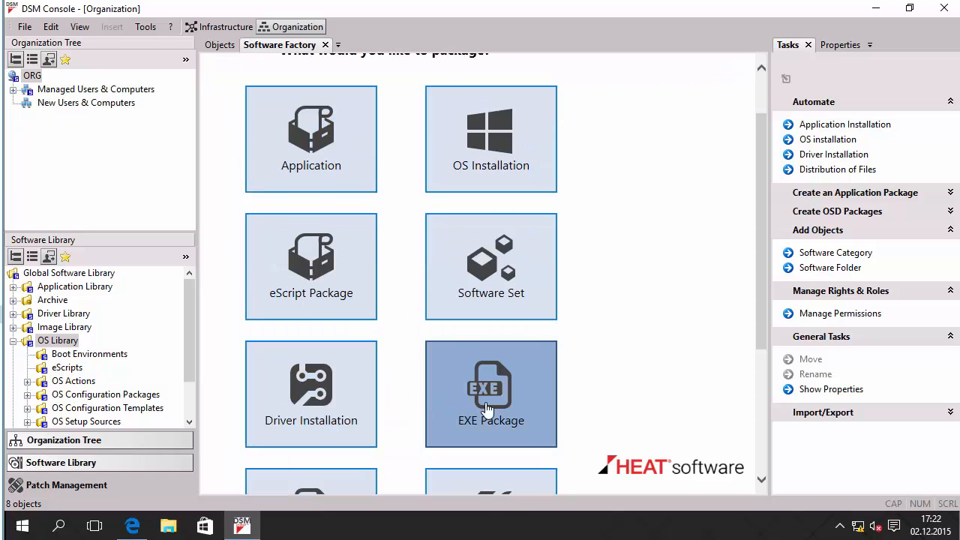
scroll(513, 416, "down", 2)
scroll(513, 416, "down", 1)
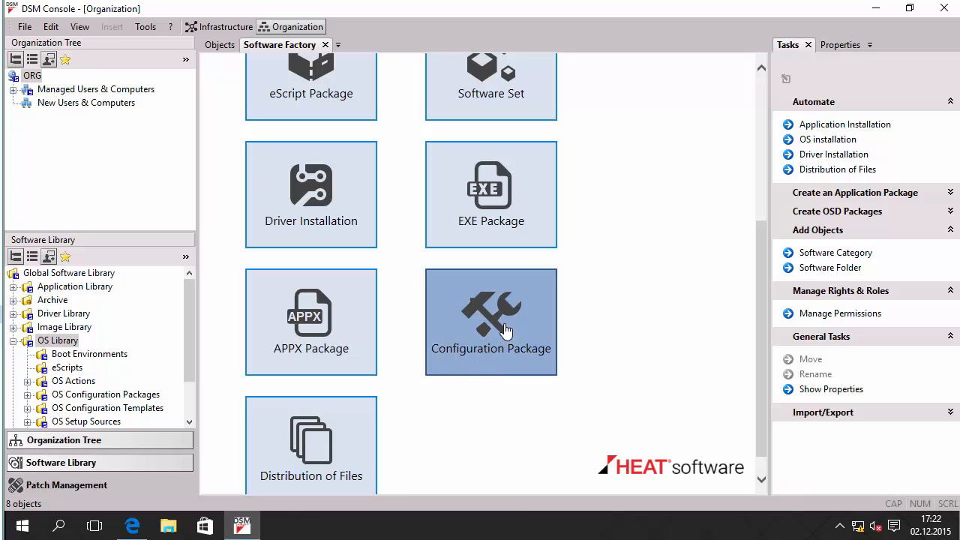
scroll(508, 330, "up", 3)
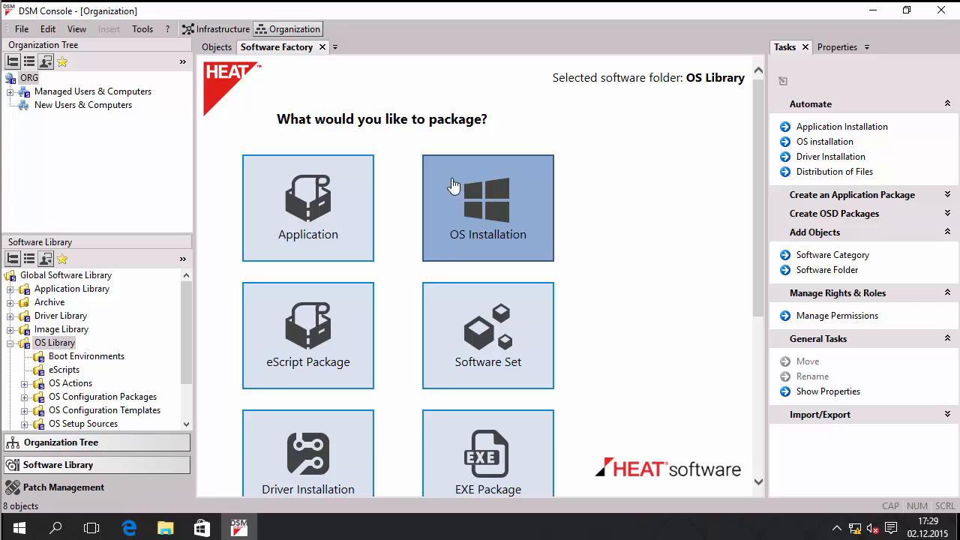
left_click(490, 207)
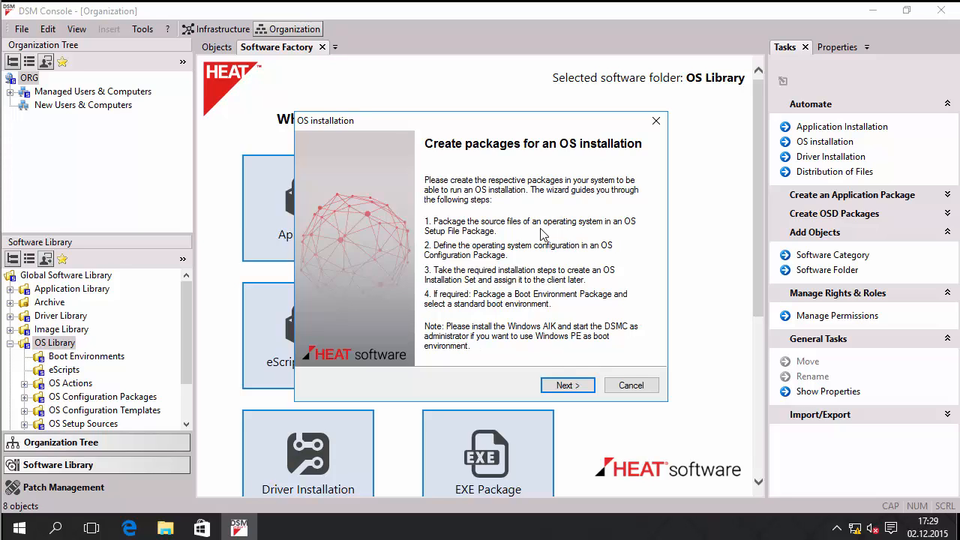
Base the OS installation on the existing OS Setup File Package "Windows 10 (x64) Enterprise Deutsch V2"
left_click(585, 395)
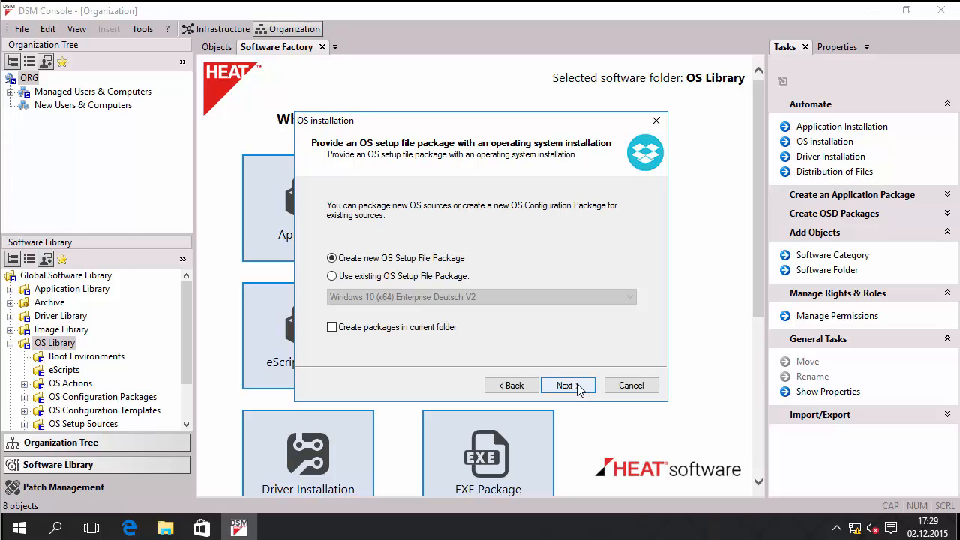
left_click(574, 384)
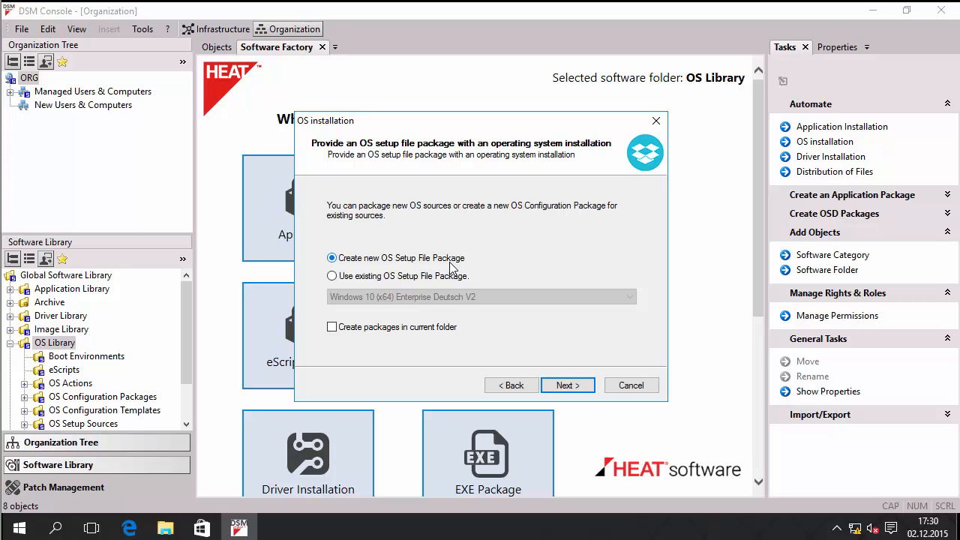
left_click(354, 277)
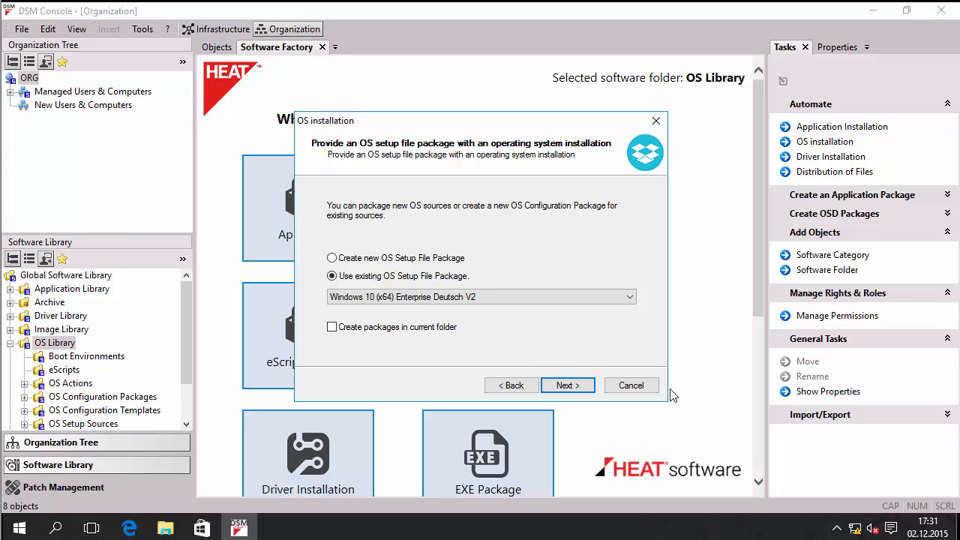
left_click(569, 387)
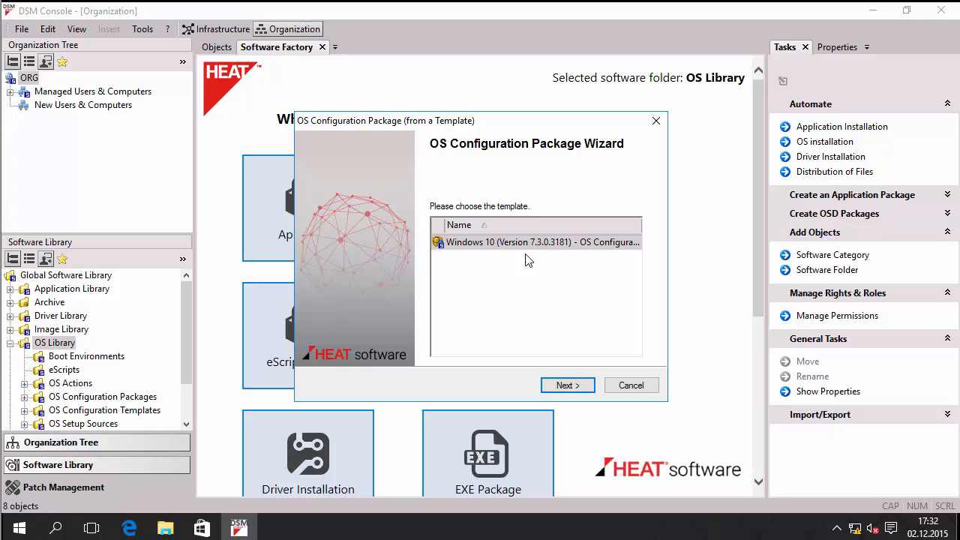
Use the Windows 10 (Version 7.3.0.3181) template and name the package "Windows 10 (Version 7.3.0.3181) - OS Configuration Package"
left_click(567, 385)
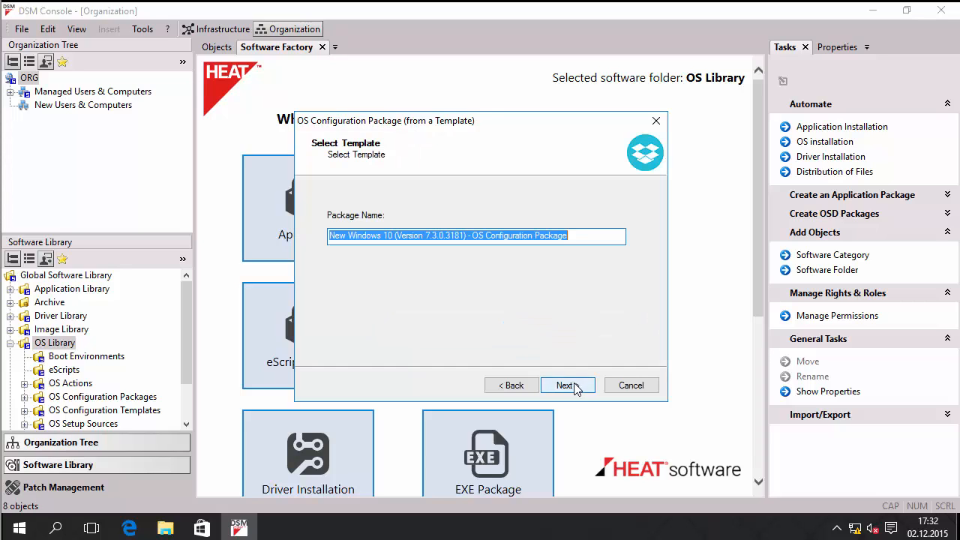
double_click(337, 237)
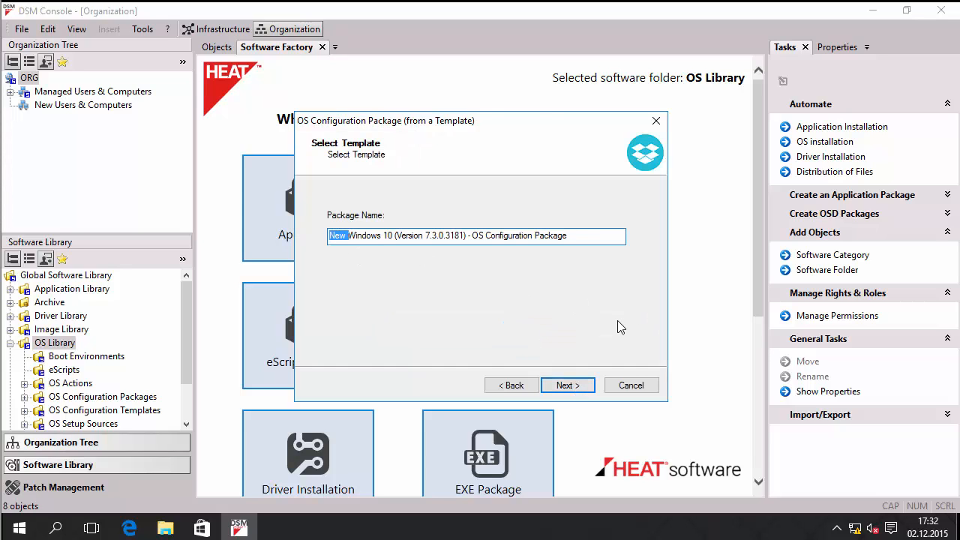
key("Delete")
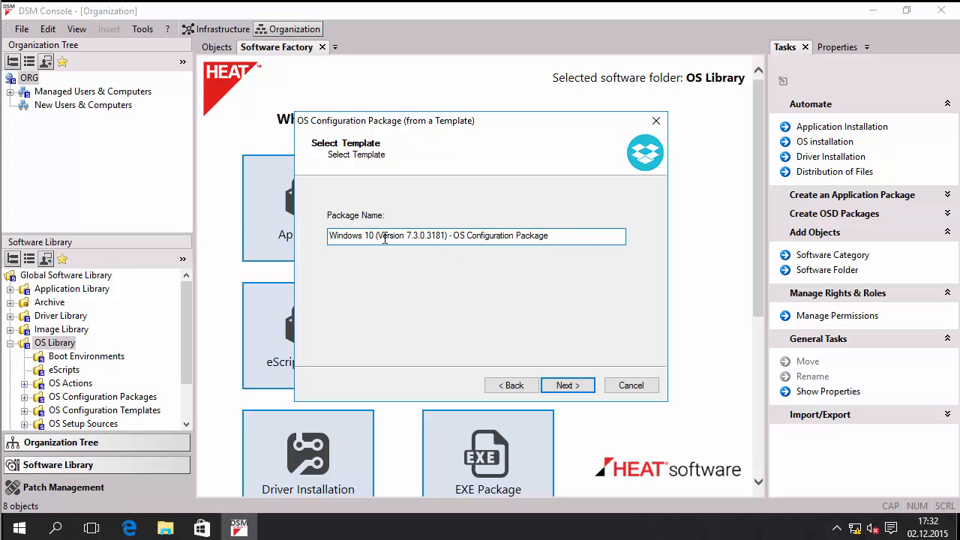
left_click_drag(373, 238, 450, 239)
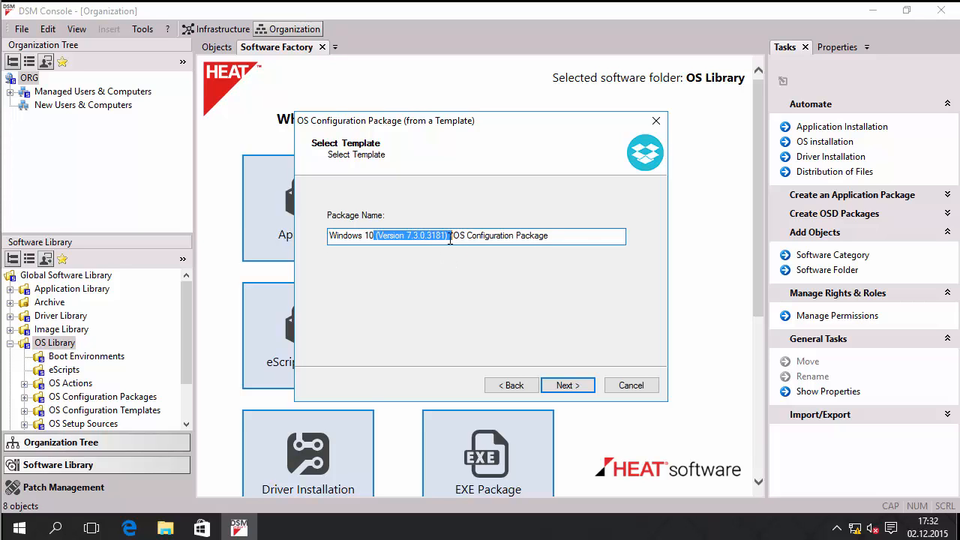
left_click(448, 240)
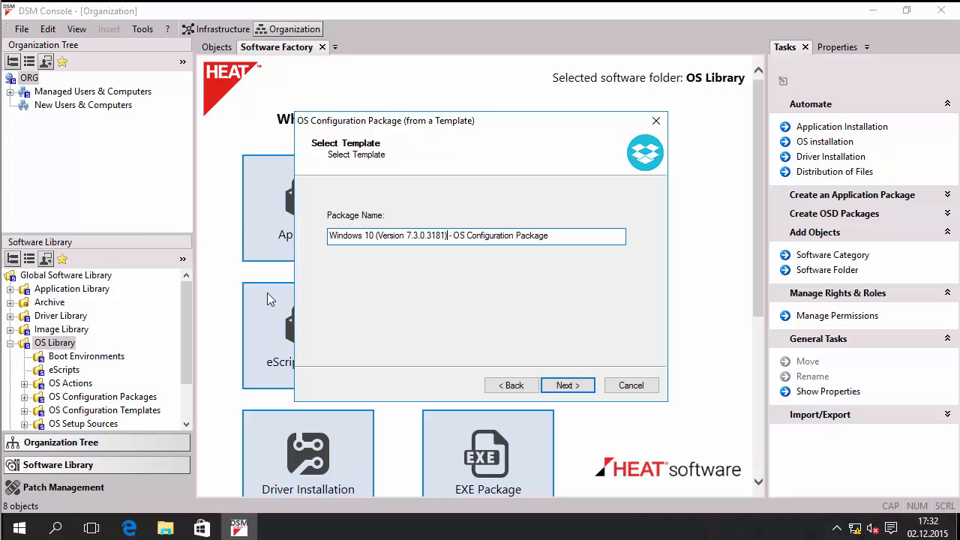
left_click(568, 385)
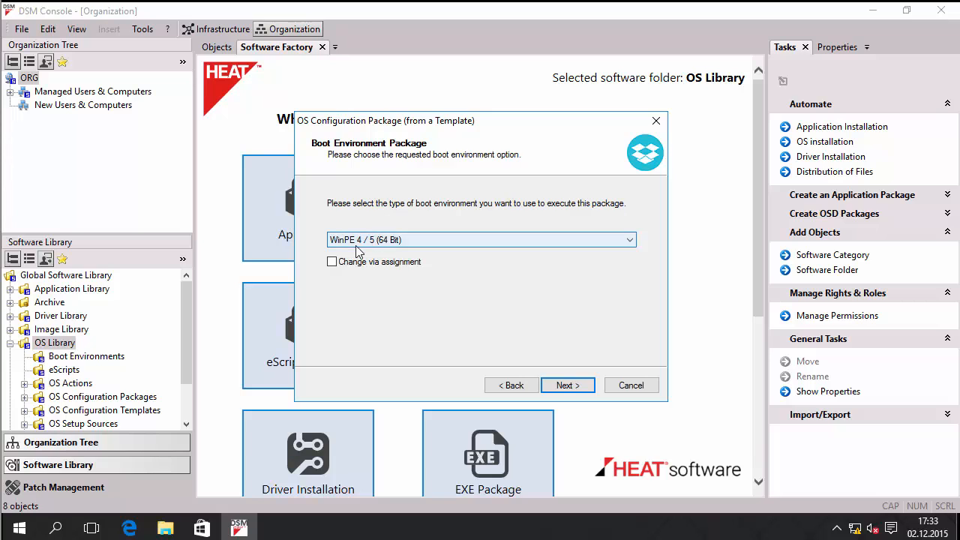
Choose WinPE 4 / 5 (64 Bit) as the package's boot environment type and allow changing it via assignment
left_click(382, 240)
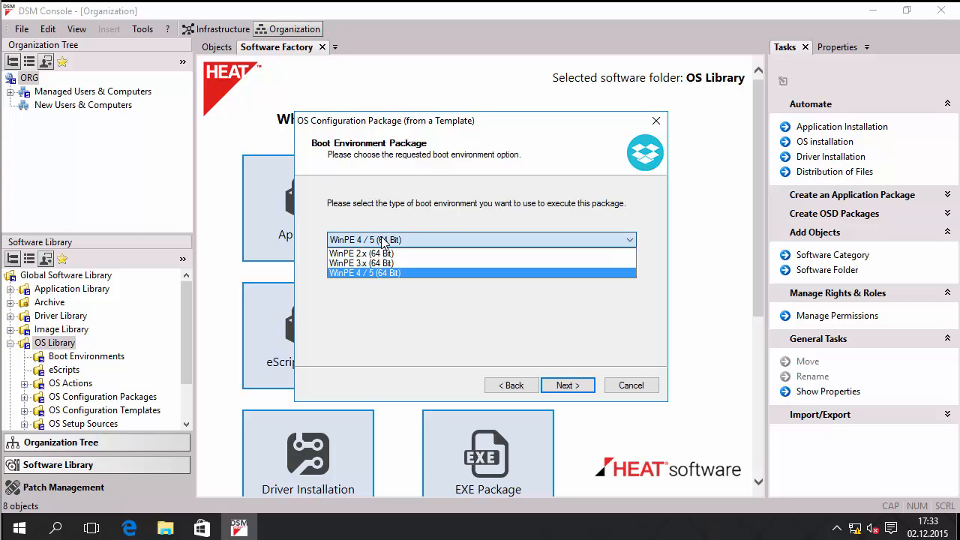
left_click(441, 273)
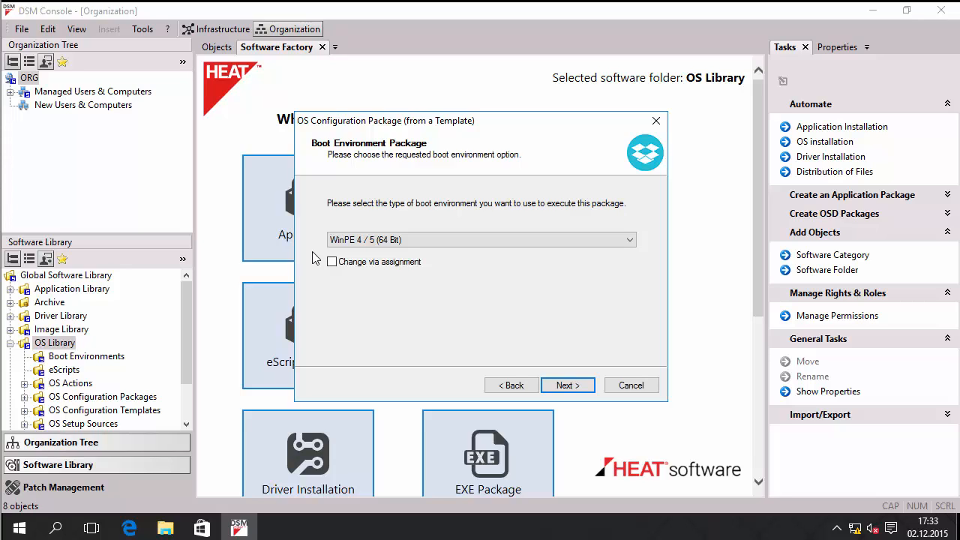
left_click(332, 263)
left_click(560, 391)
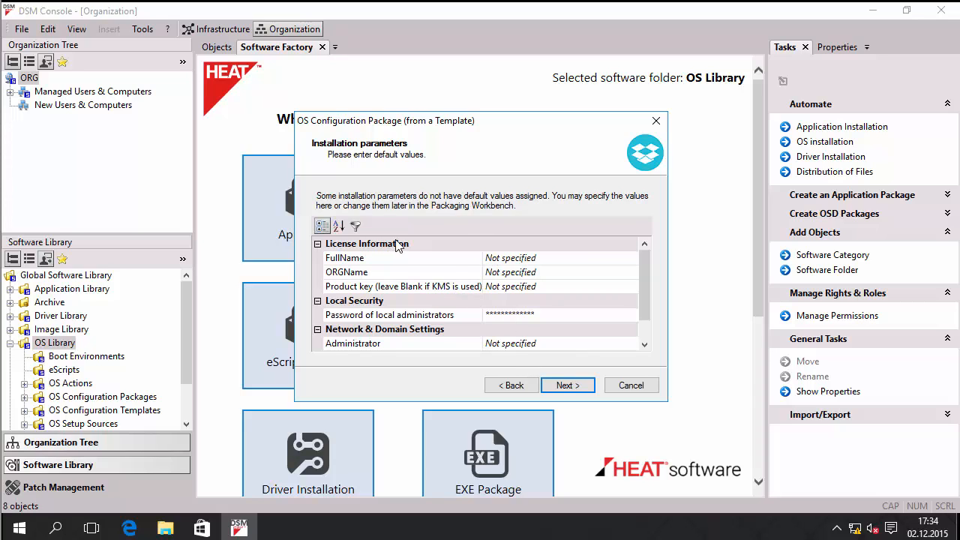
Set the license information defaults to FullName "Solmera Education" and ORGName "Solmera"
left_click(513, 258)
left_click_drag(566, 263, 395, 263)
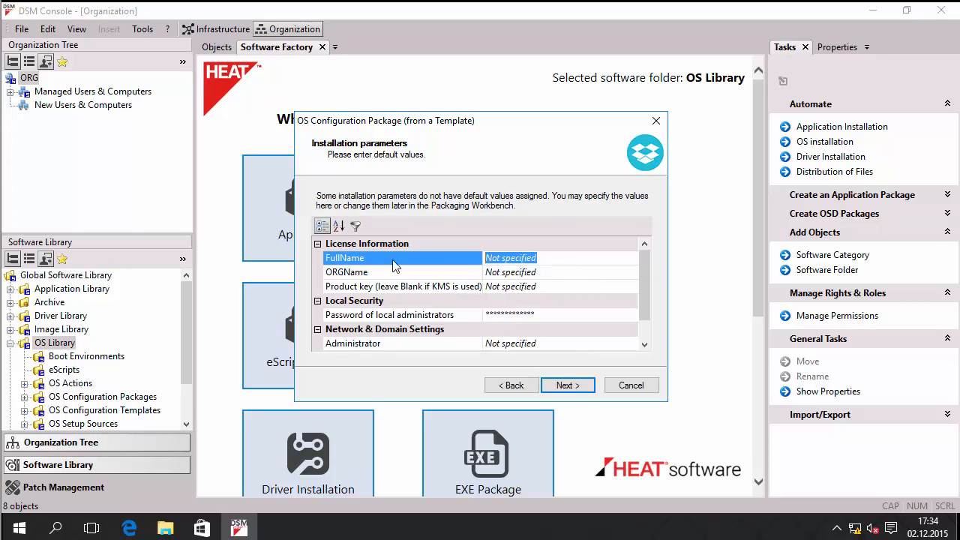
type("Sol")
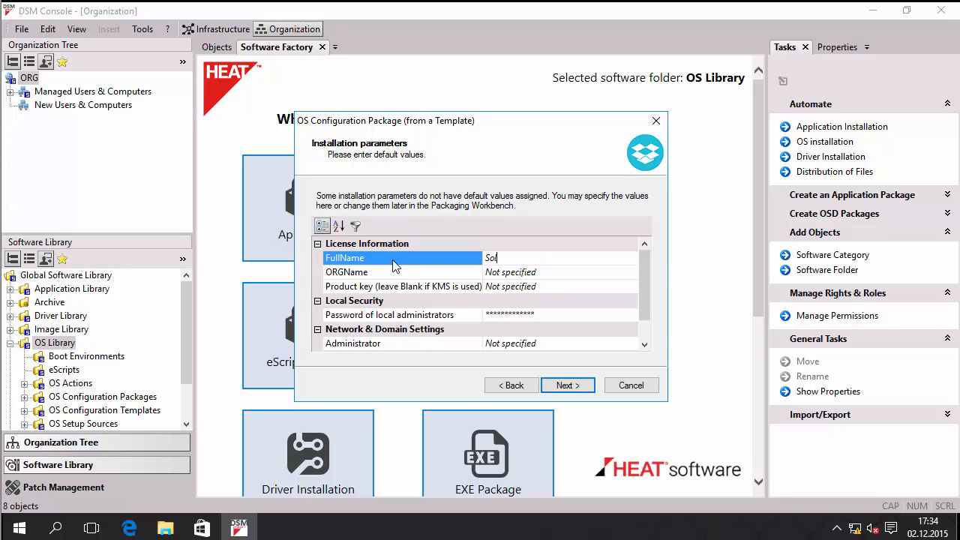
type("mera Education")
key("Tab")
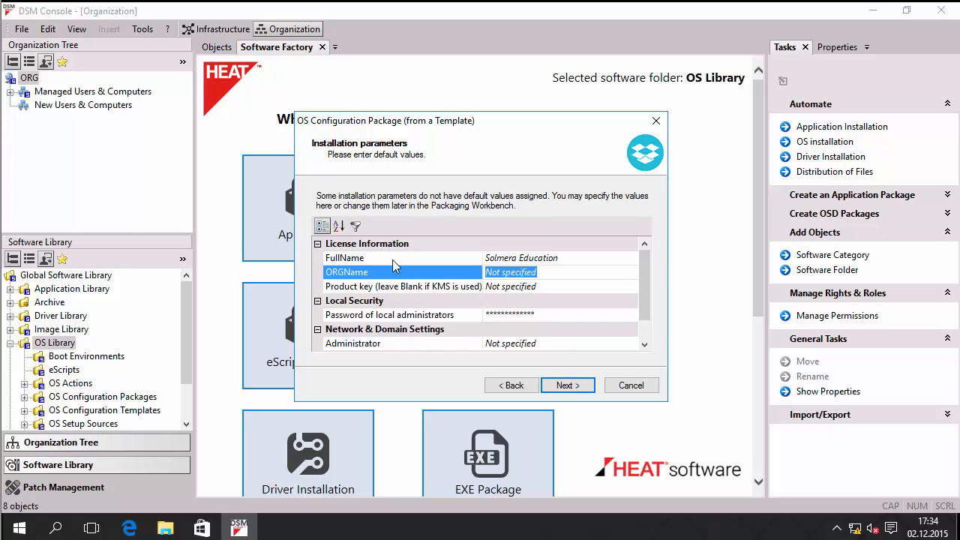
type("Solmera")
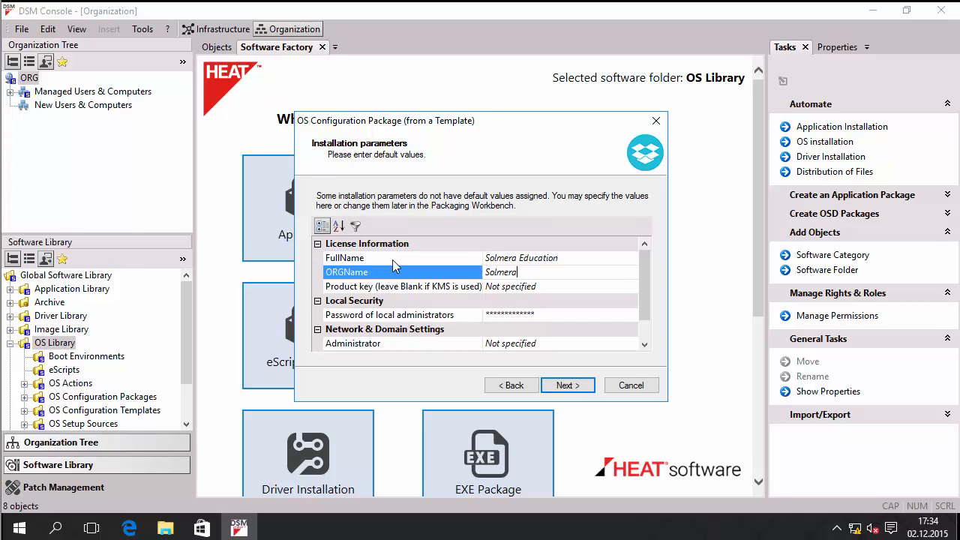
key("Tab")
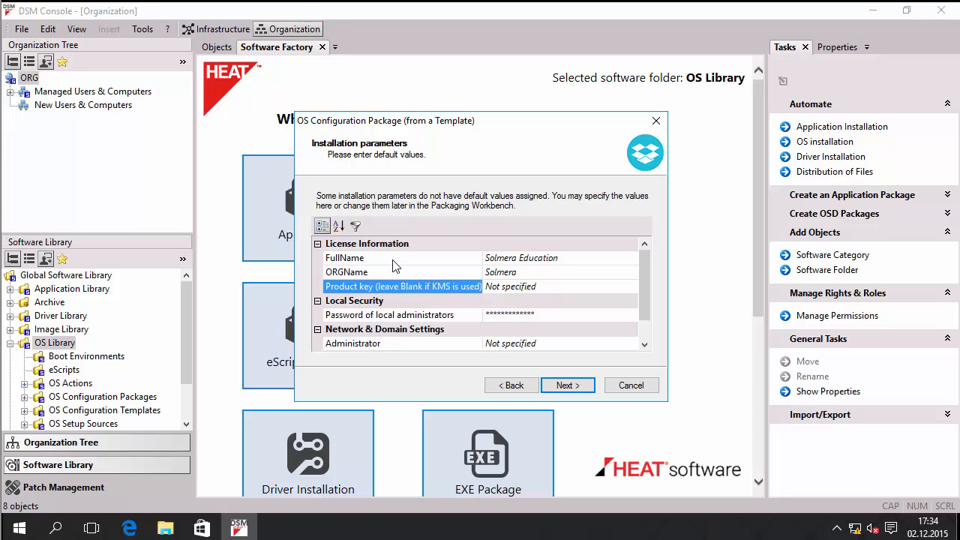
Leave the product key blank and enter the password of the local administrators
key("Tab")
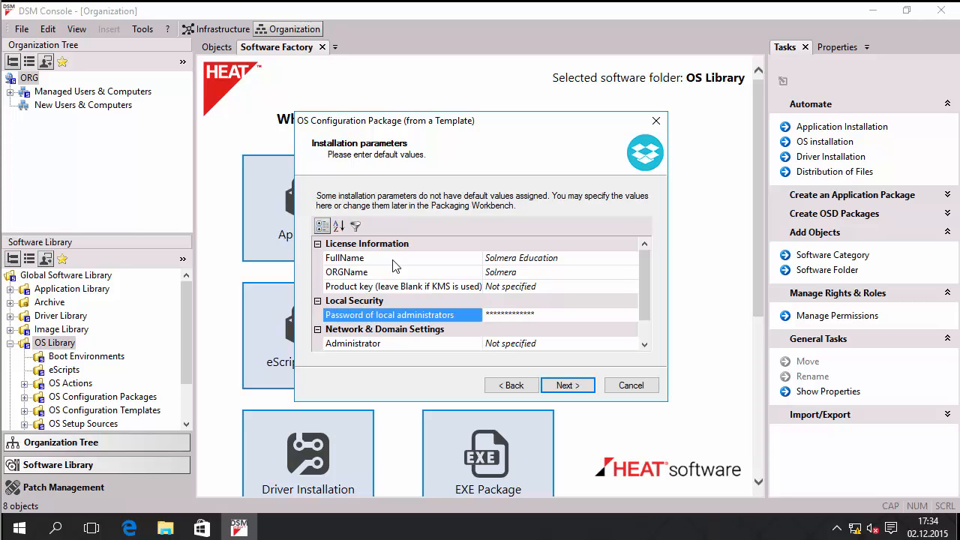
type("*********")
key("Tab")
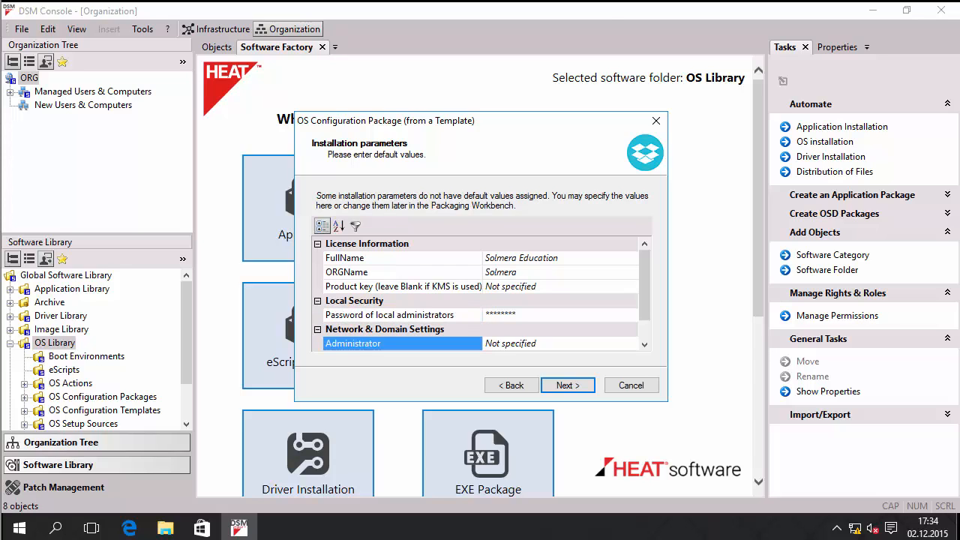
Set the Administrator parameter in the Network & Domain Settings to "administrator"
scroll(501, 314, "down", 1)
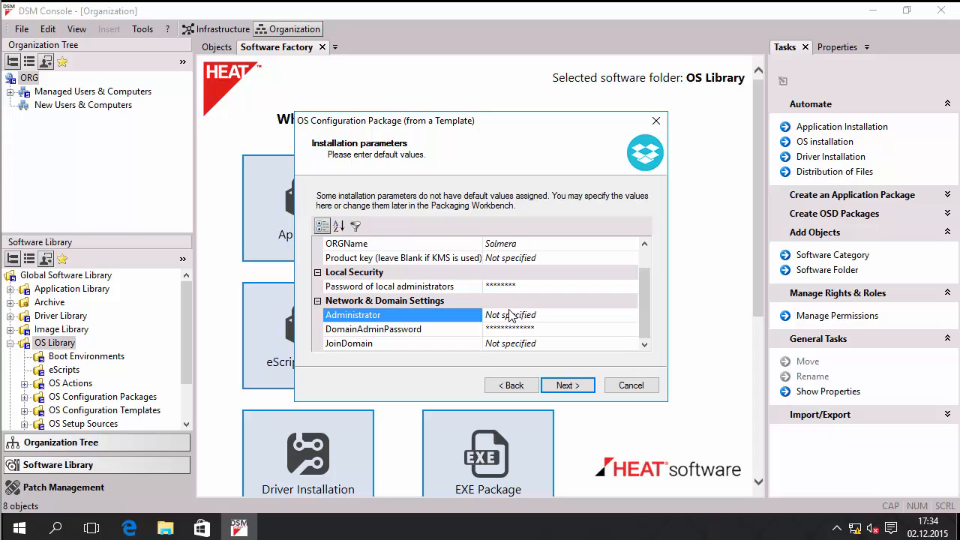
left_click(562, 315)
key("BackSpace")
key("BackSpace")
key("BackSpace")
key("BackSpace")
key("BackSpace")
key("BackSpace")
key("BackSpace")
key("BackSpace")
key("BackSpace")
key("BackSpace")
key("BackSpace")
key("BackSpace")
key("BackSpace")
type("administratoe")
key("BackSpace")
type("r")
key("Tab")
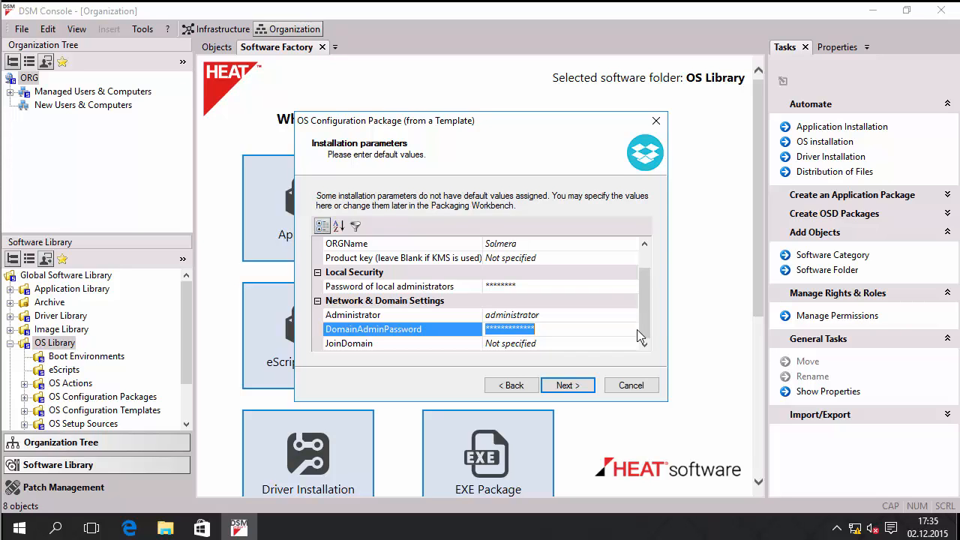
Enter the domain administrator's password as the DomainAdminPassword default value
type("******")
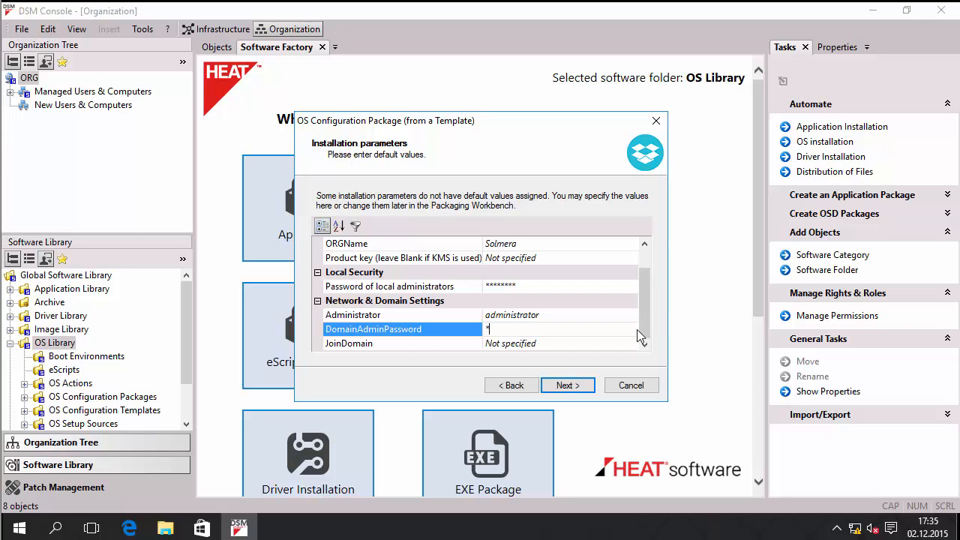
type("**")
key("Return")
key("Down")
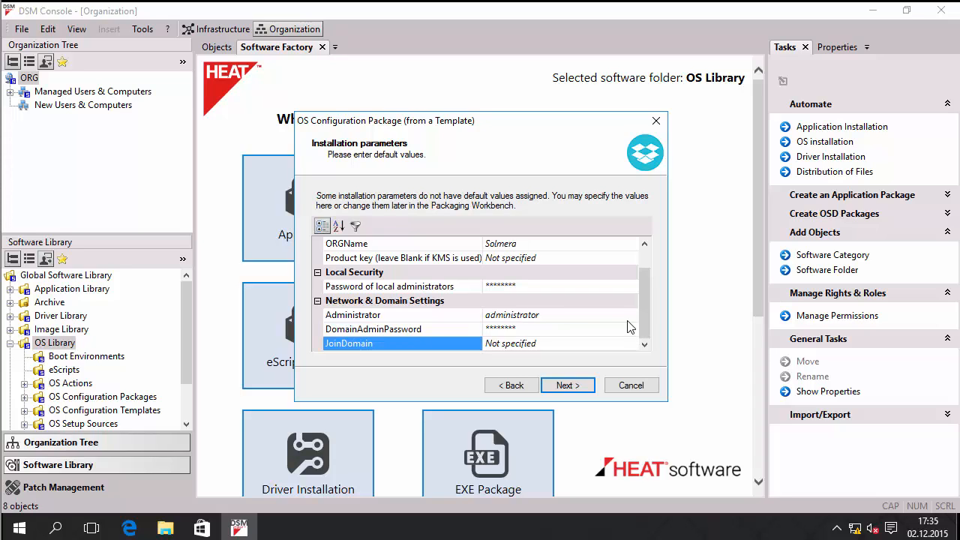
Set JoinDomain to "soledu.local" and generate the OS configuration package
key("Tab")
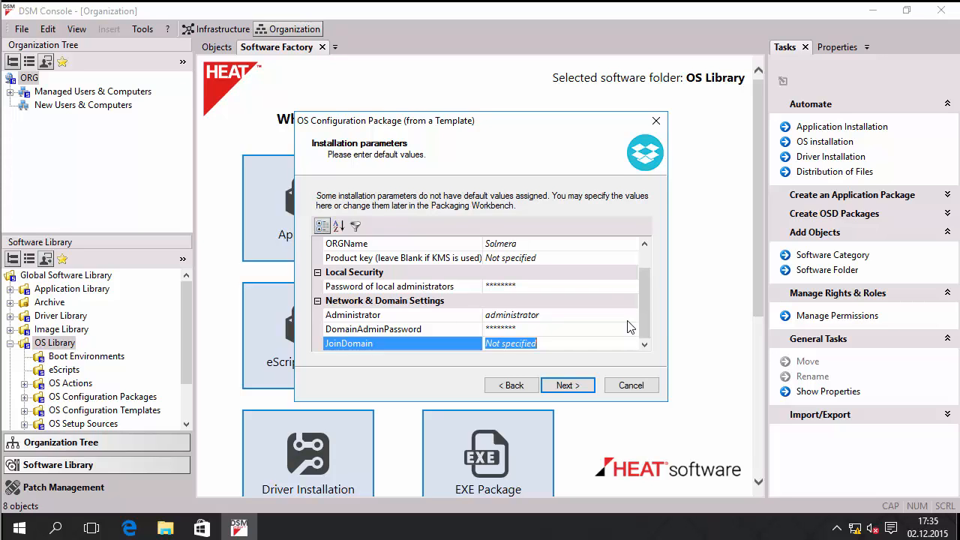
type("soledu.l")
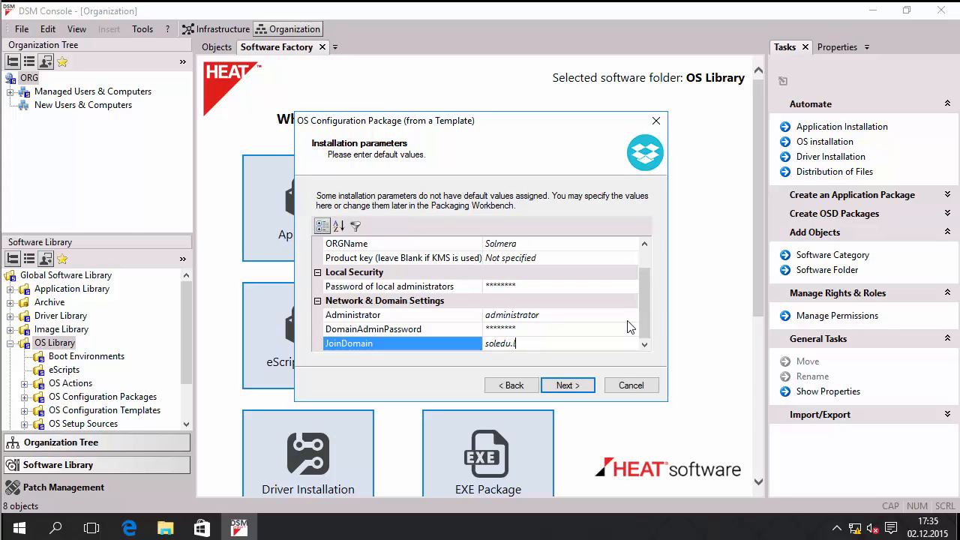
type("ocal")
left_click(586, 386)
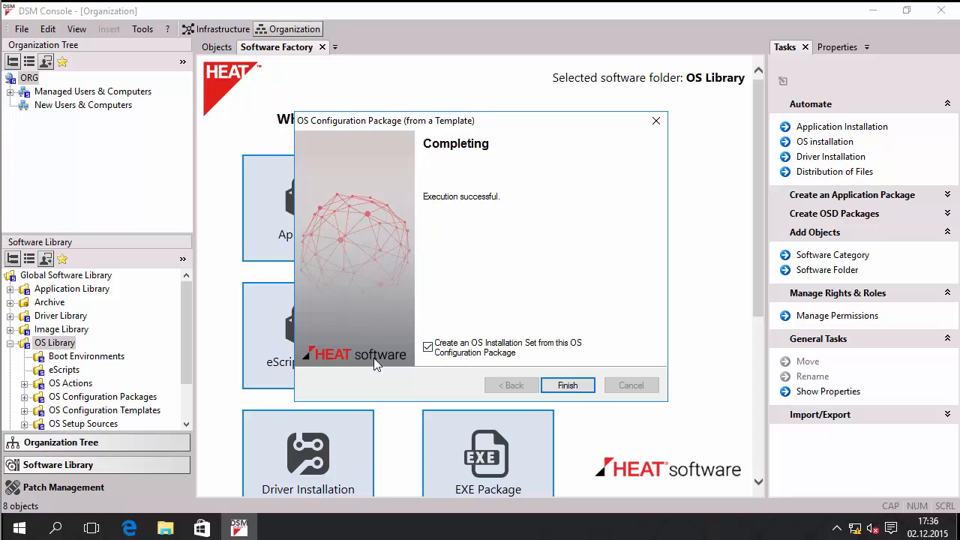
Start creating an OS Installation Set from the configuration package, keeping the package name "Windows 10 (x64) Enterprise - German"
left_click(567, 385)
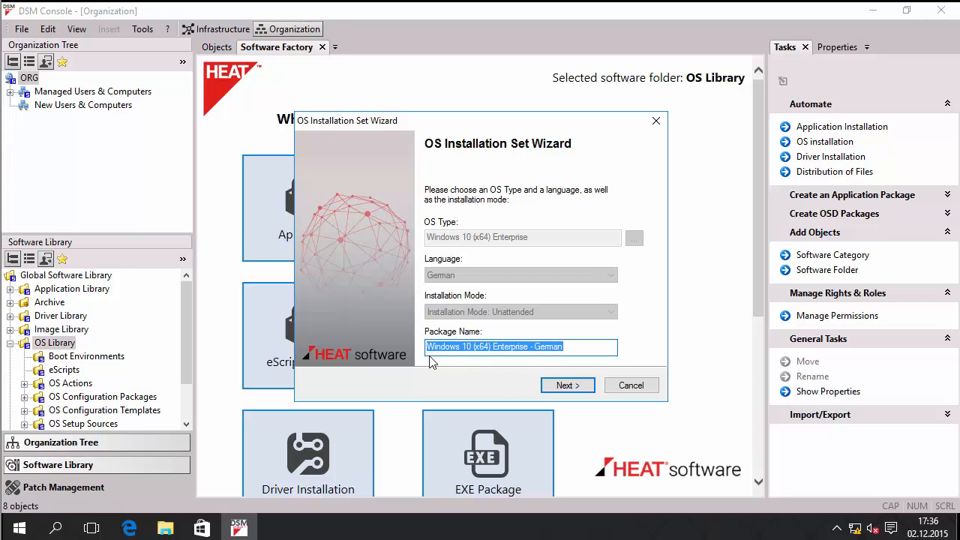
left_click(577, 347)
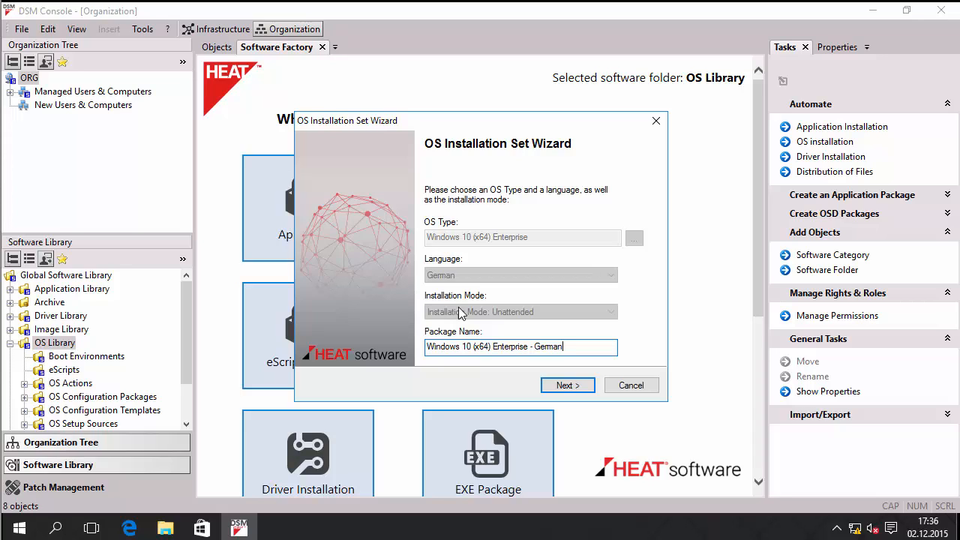
left_click_drag(568, 346, 395, 330)
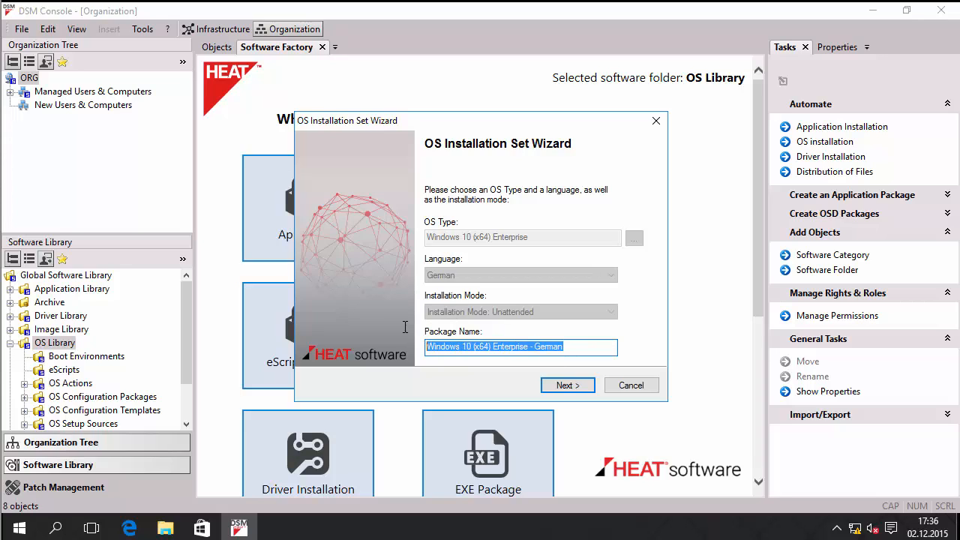
left_click(581, 345)
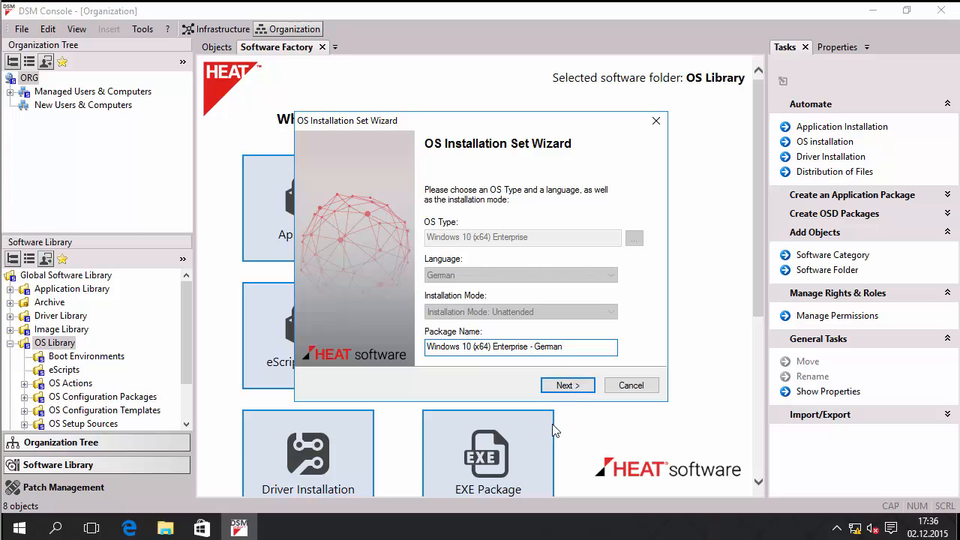
left_click(564, 388)
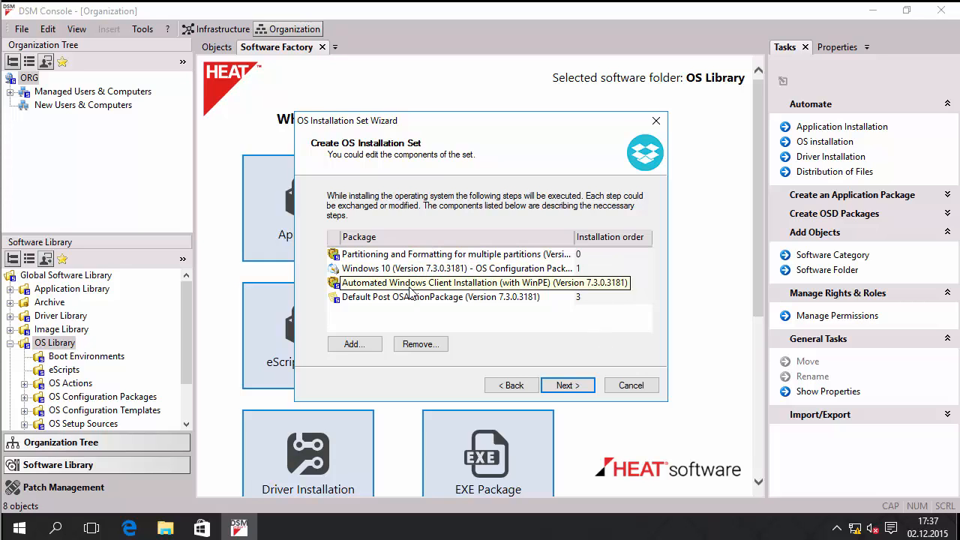
Review the components of the OS Installation Set, from the partitioning package through the Default Post OSActionPackage
left_click(516, 257)
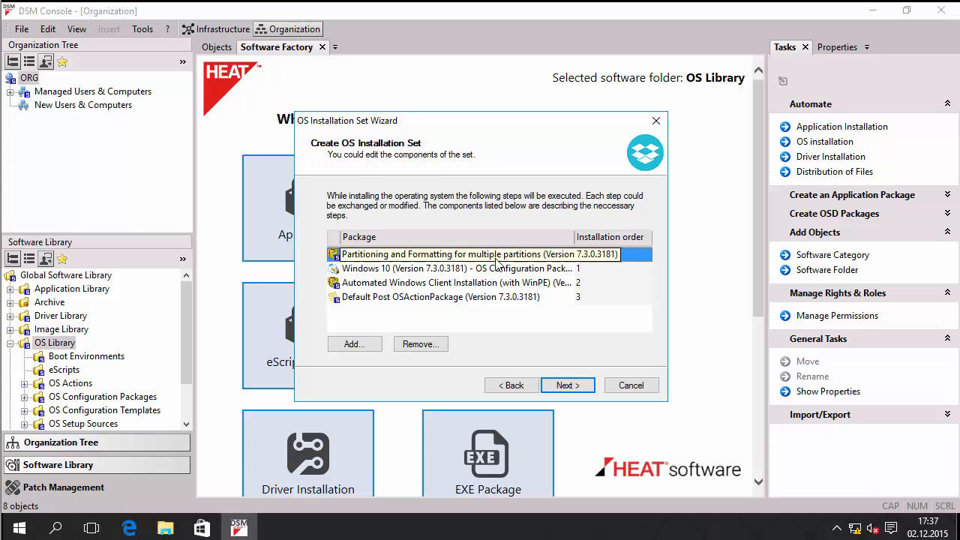
left_click(384, 271)
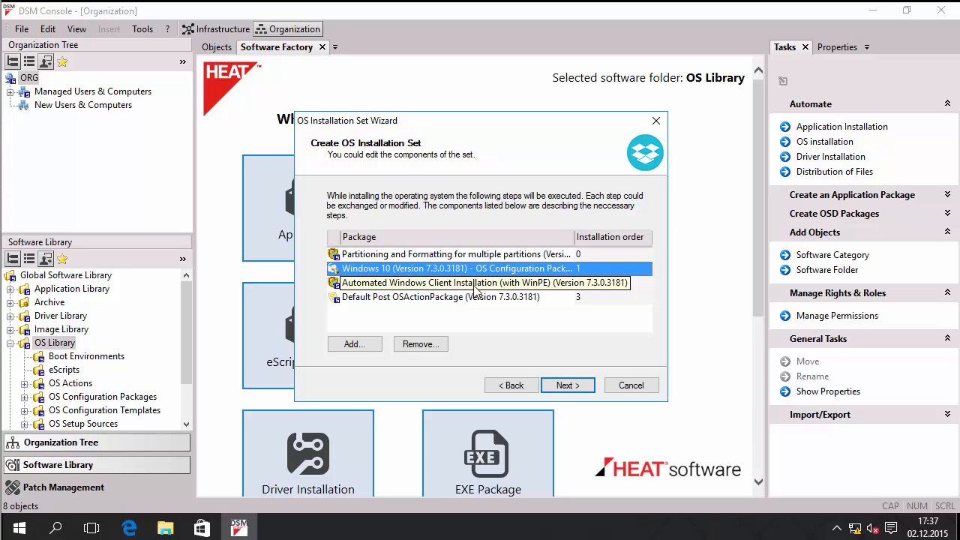
left_click(366, 300)
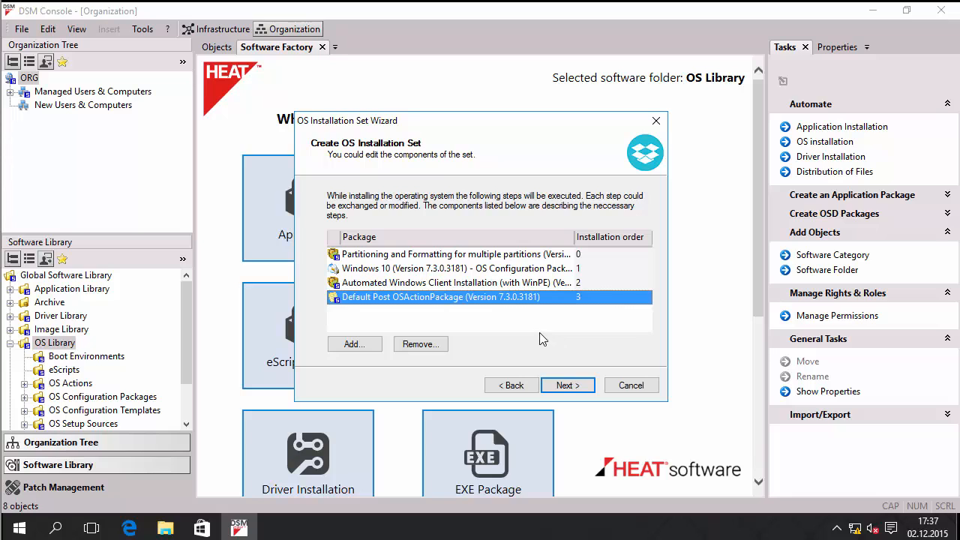
Move the "Partitioning and Formatting for multiple partitions" package to the end of the installation order
left_click(403, 256)
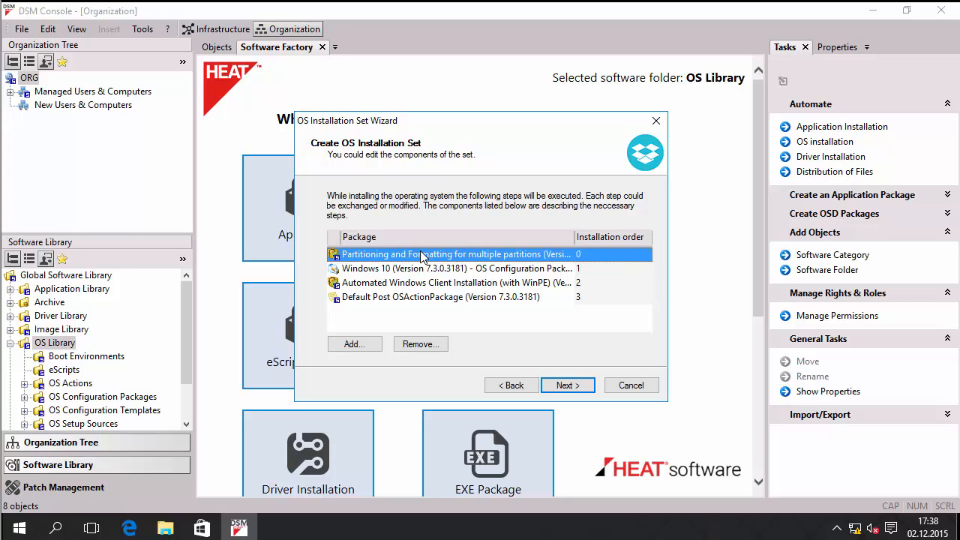
left_click_drag(423, 257, 432, 303)
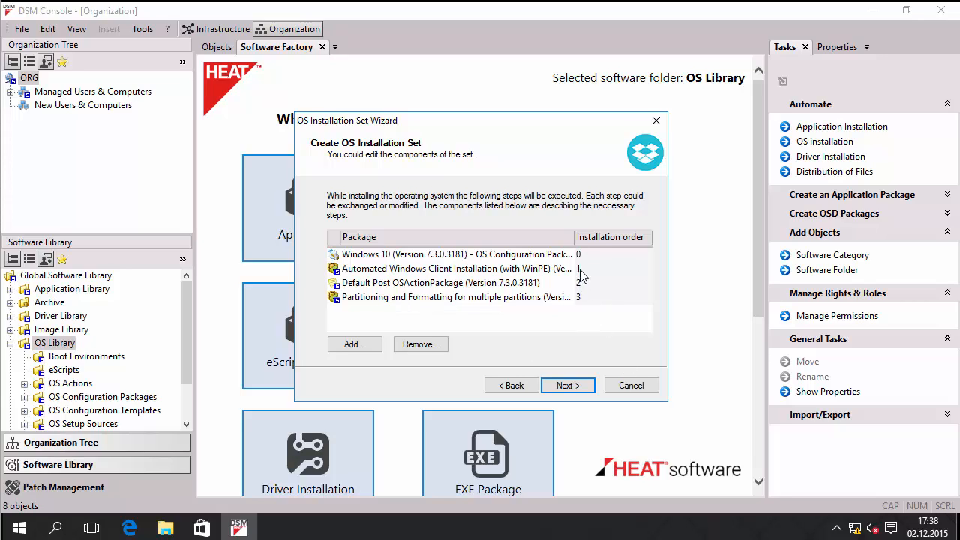
left_click_drag(537, 298, 535, 285)
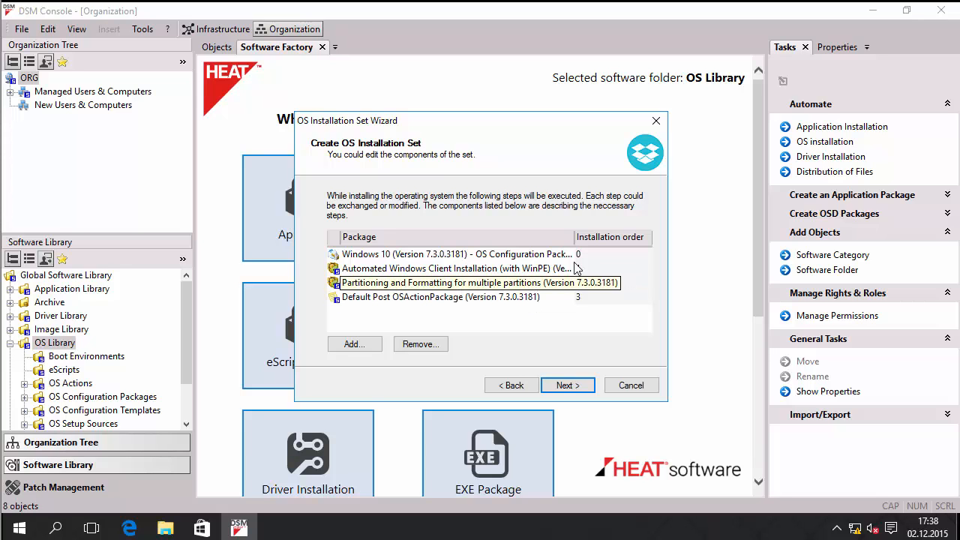
left_click_drag(470, 289, 473, 307)
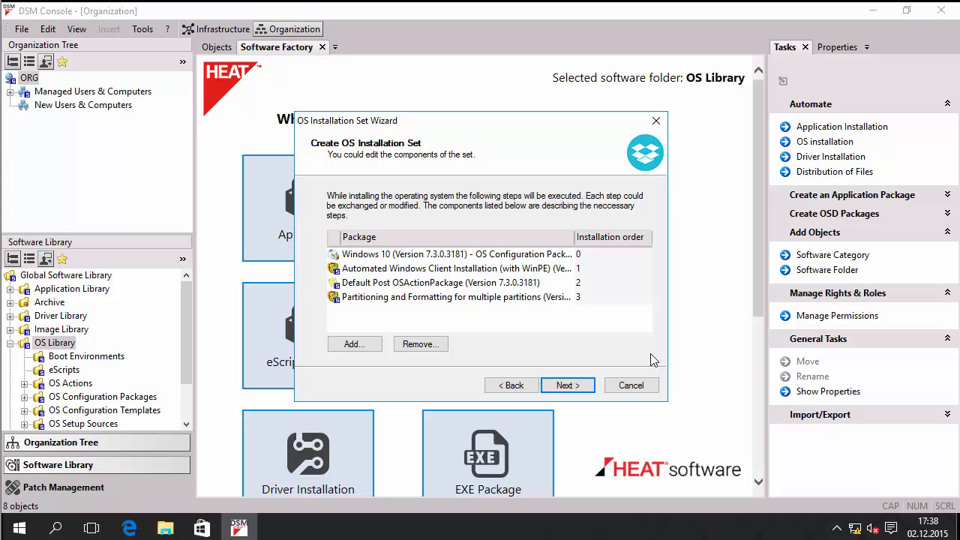
Move the "Partitioning and Formatting for multiple partitions" package to the start of the installation order and finish creating the OS Installation Set
left_click(438, 300)
left_click_drag(438, 300, 447, 255)
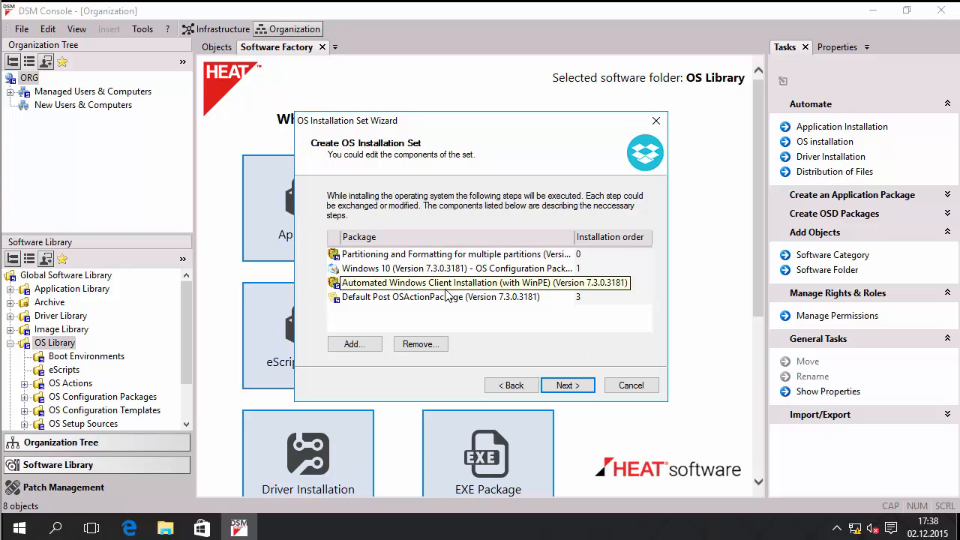
left_click(582, 387)
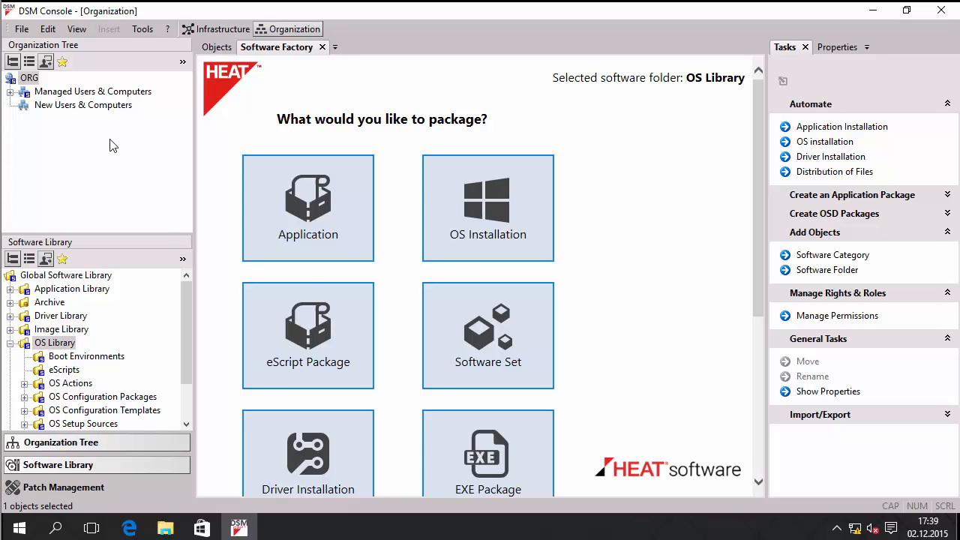
Examine the components of the "Windows 10 (x64) Enterprise - German" installation set in the OS Library
left_click(52, 342)
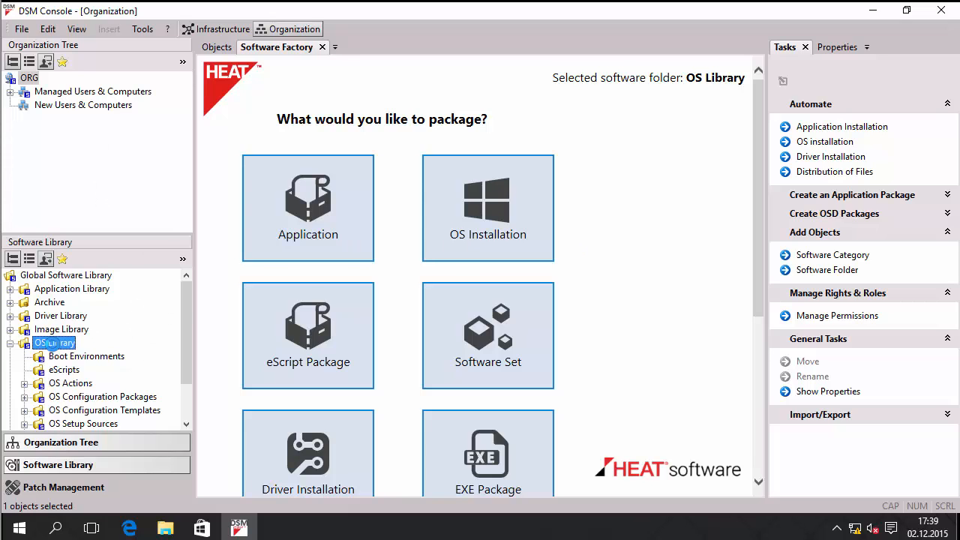
left_click(217, 50)
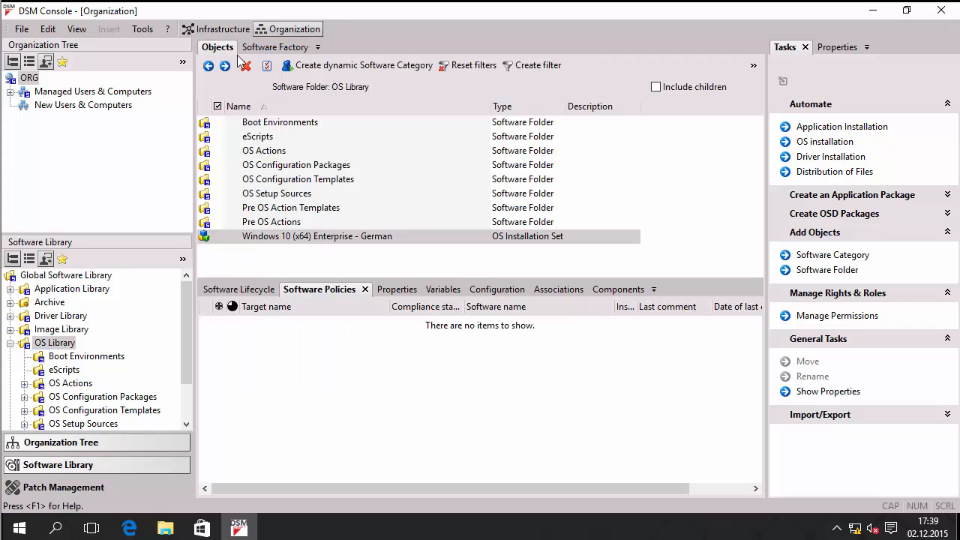
left_click(282, 240)
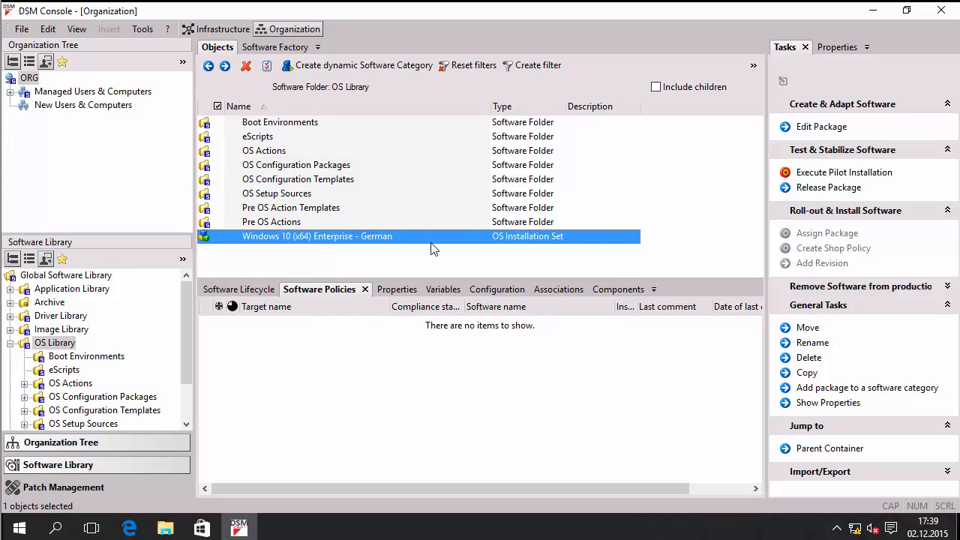
left_click(617, 289)
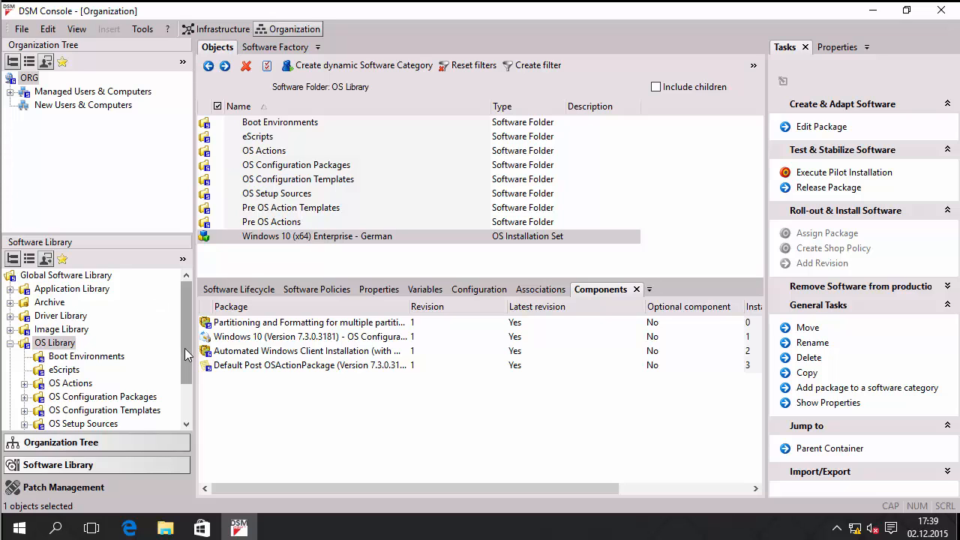
Check the "Windows 10 (x64) Enterprise Deutsch V2" package in the OS Setup Sources folder
left_click_drag(188, 358, 186, 389)
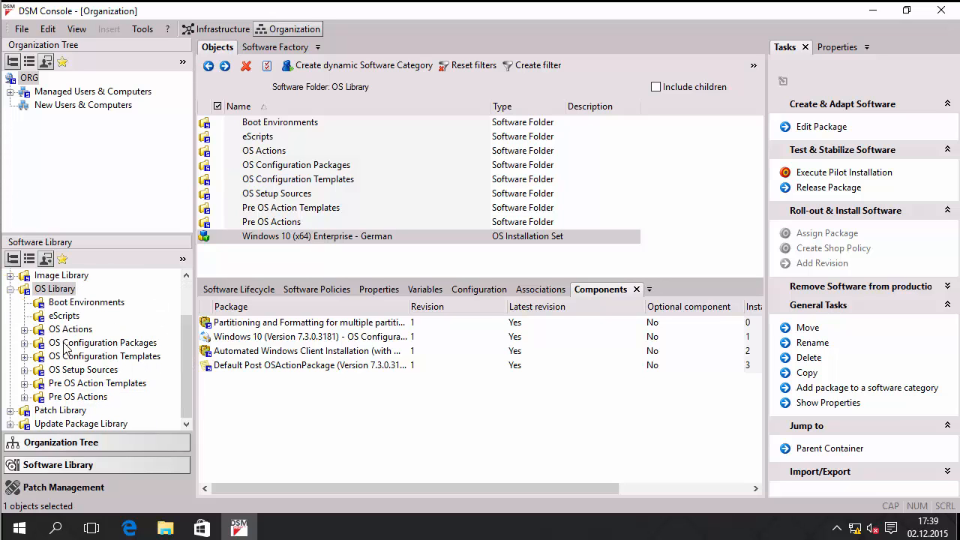
left_click(95, 370)
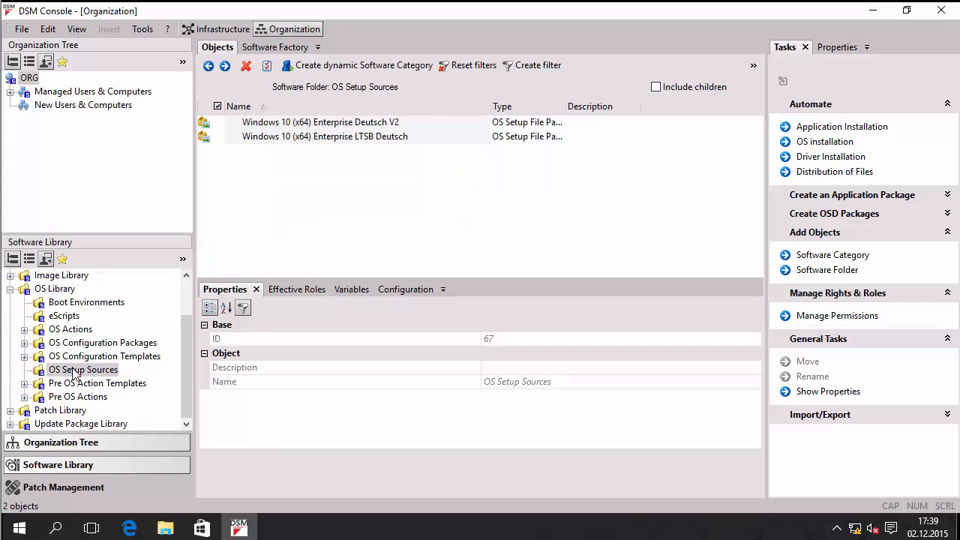
left_click(281, 125)
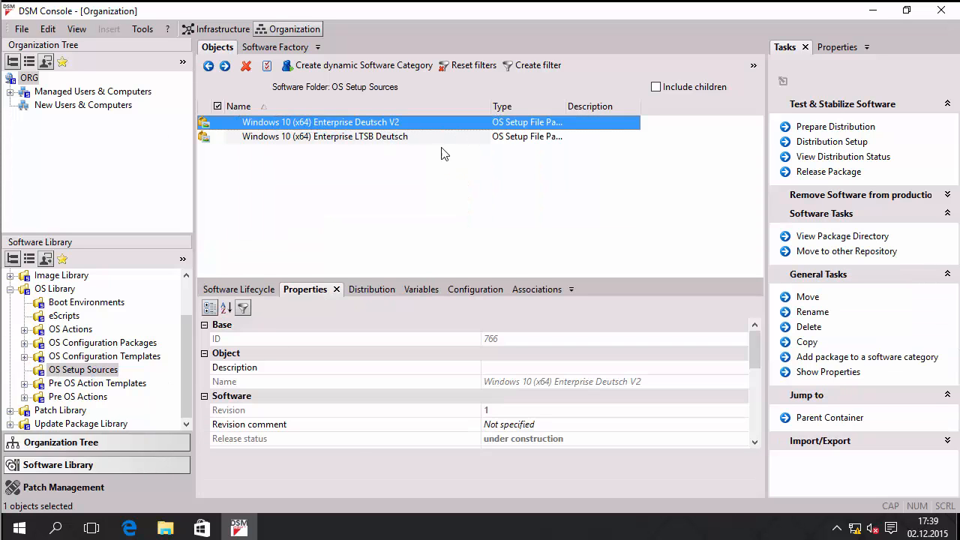
Prepare the distribution of the Windows 10 OS configuration package in the OS Configuration Packages folder
left_click(101, 342)
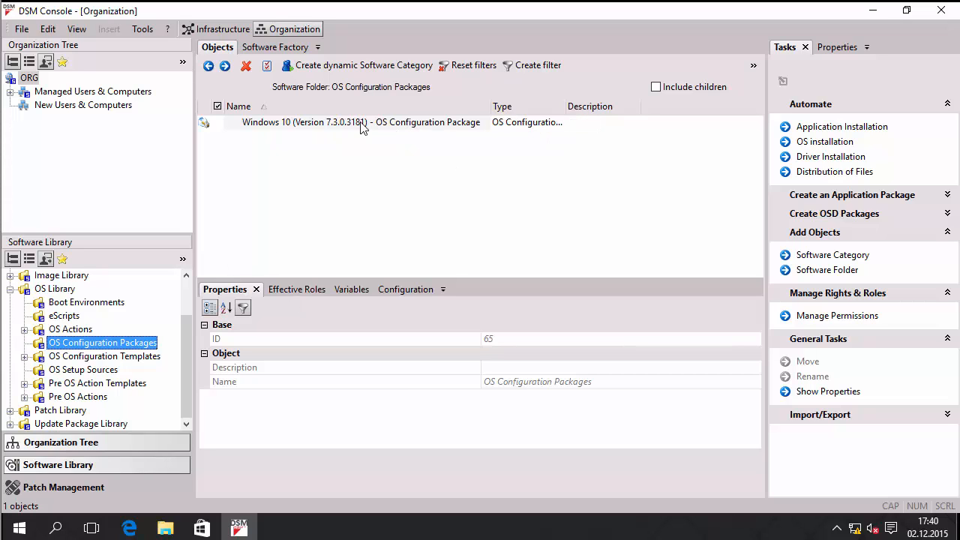
left_click(277, 124)
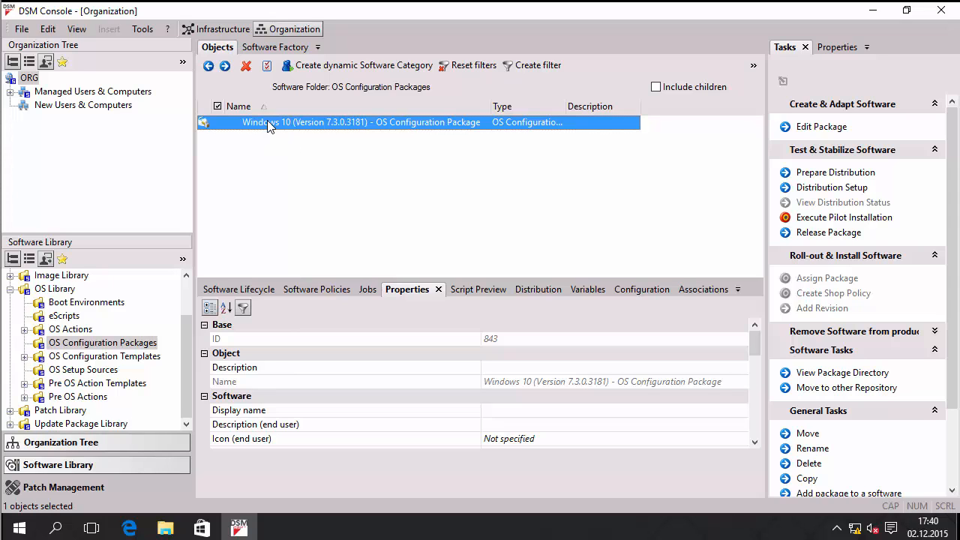
right_click(267, 126)
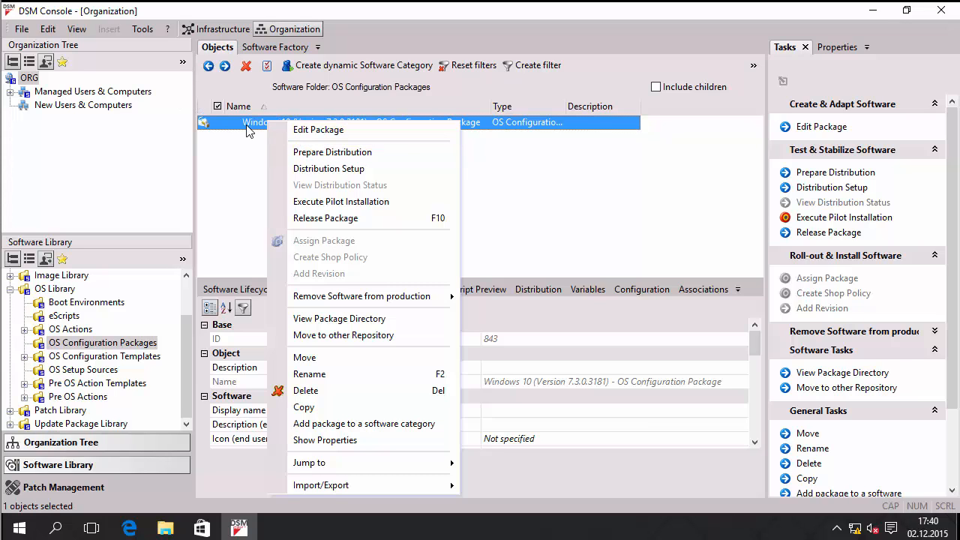
left_click(348, 153)
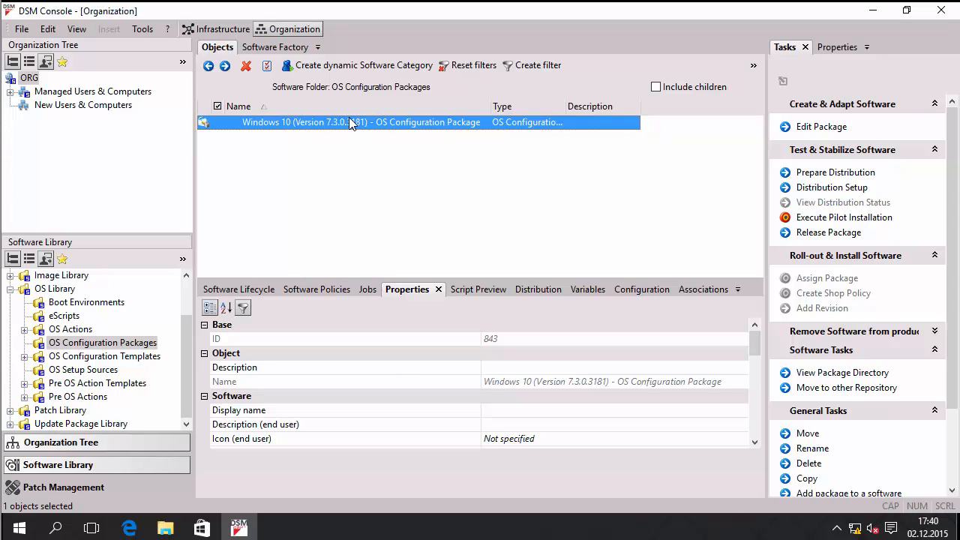
Set up the configuration package's distribution to send its files immediately to all depots within the site structure
right_click(347, 123)
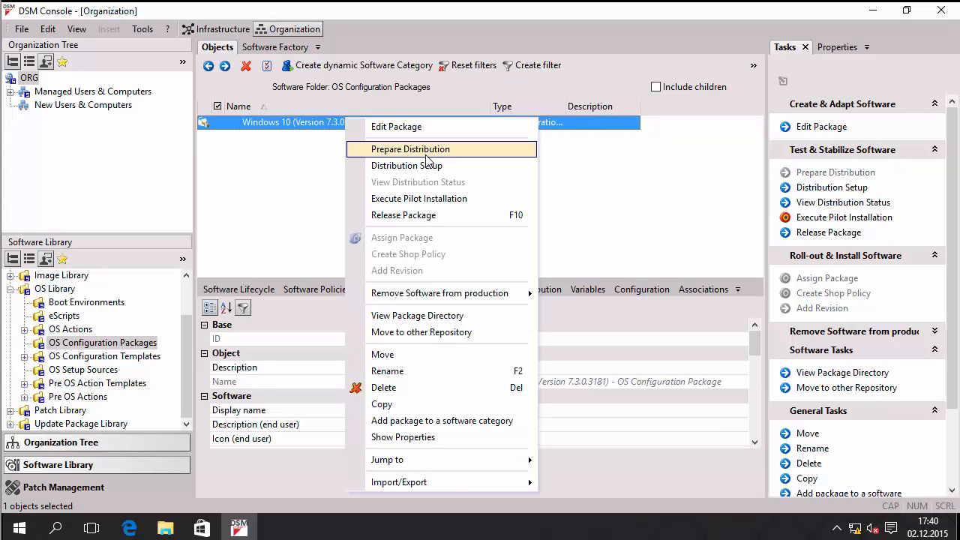
left_click(451, 173)
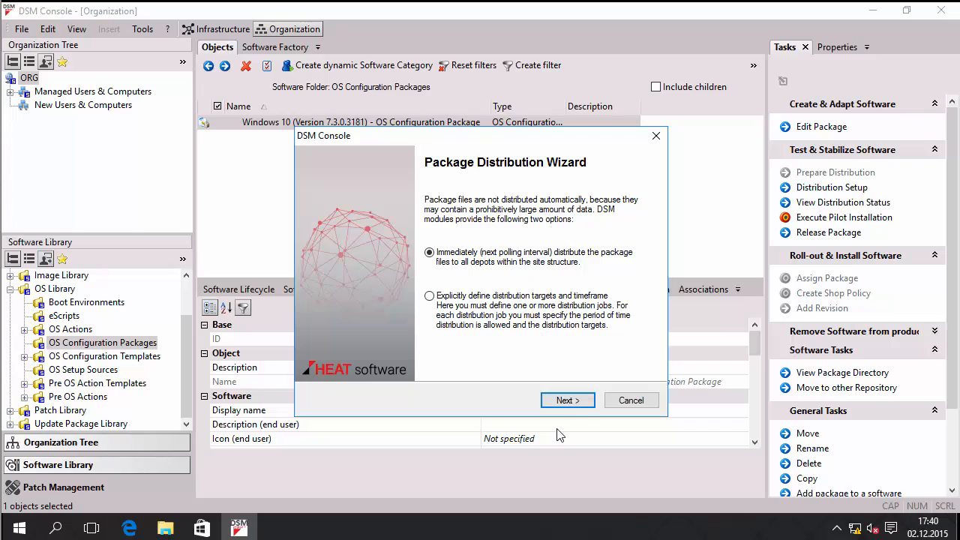
left_click(567, 400)
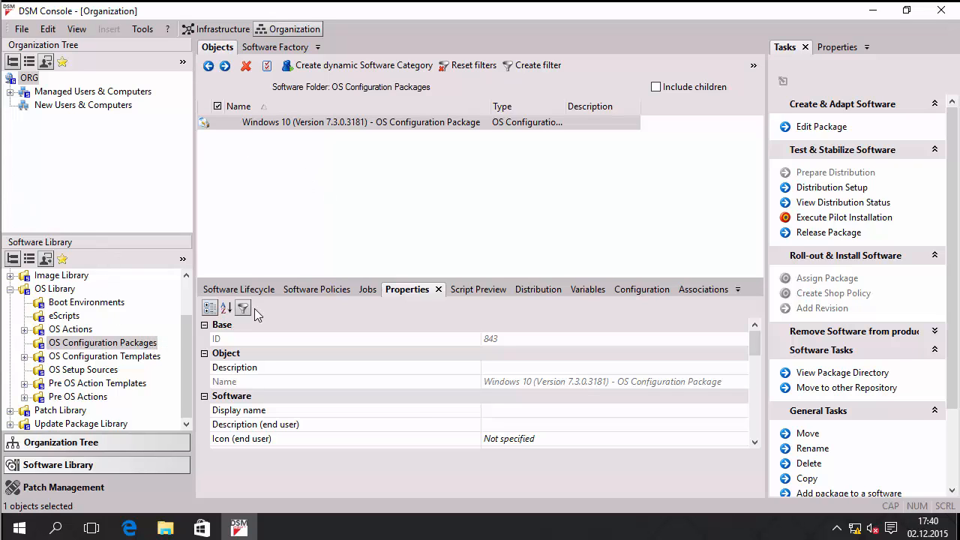
Return to the OS Library and select the "Windows 10 (x64) Enterprise - German" installation set
left_click(54, 291)
left_click(318, 236)
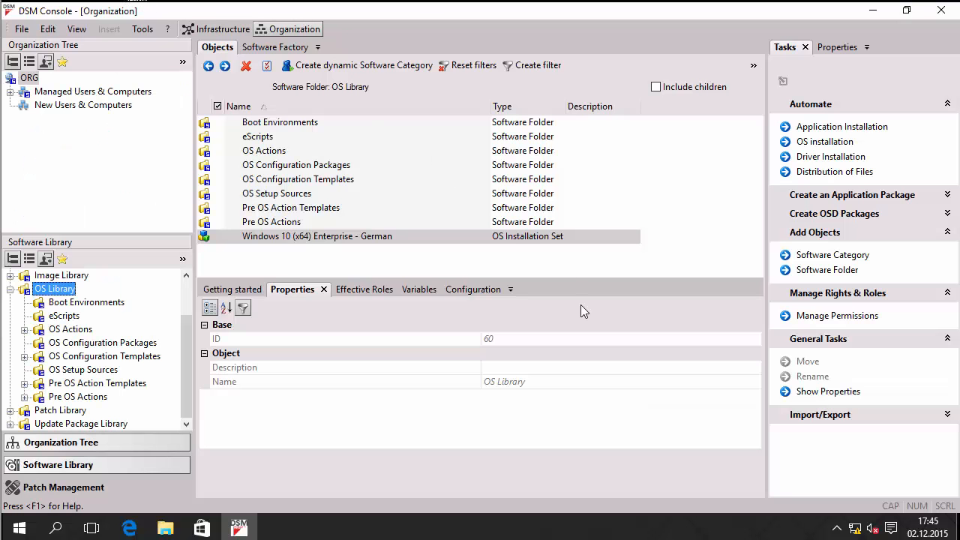
Examine the organization tree: Managed Users & Computers down to the dsmadmins group in SOLEDU.local, and the computers in New Users & Computers
left_click(30, 78)
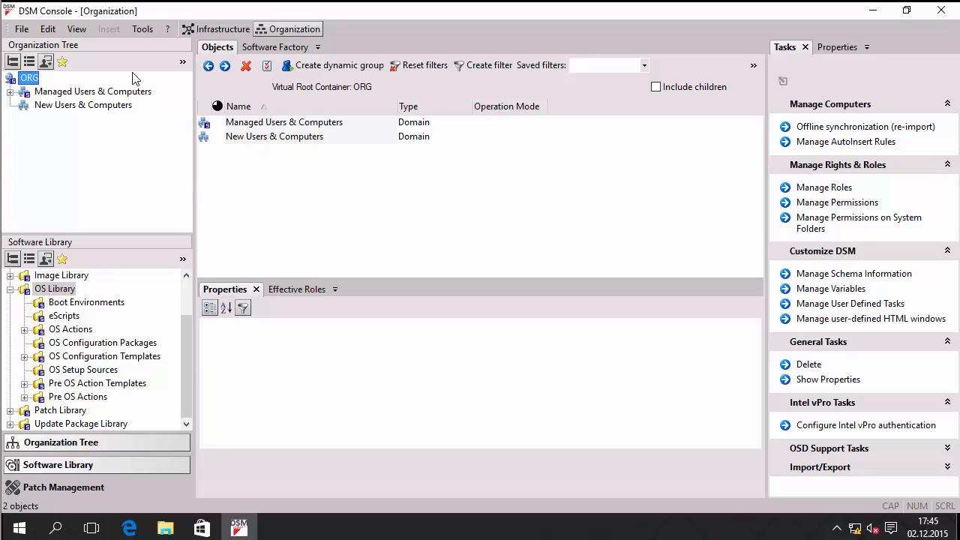
left_click(85, 92)
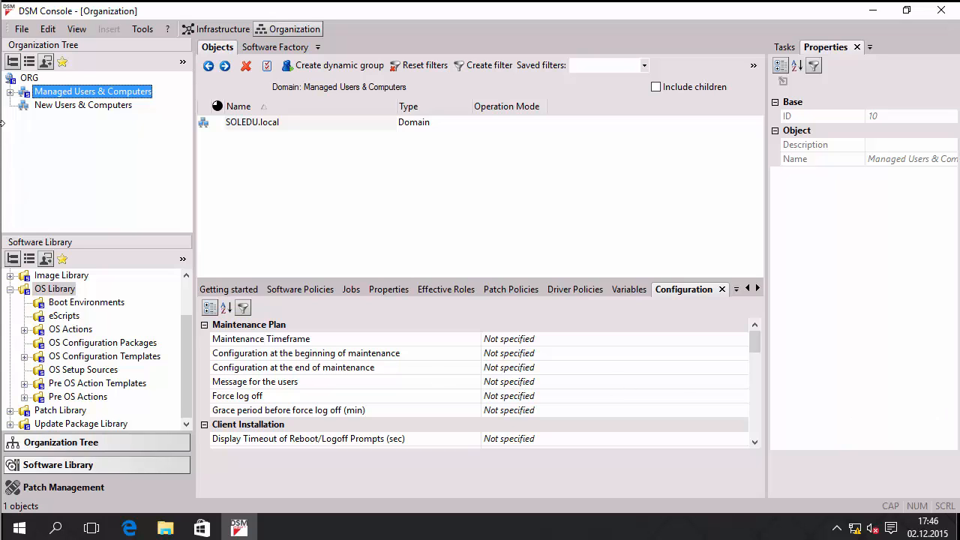
left_click(9, 92)
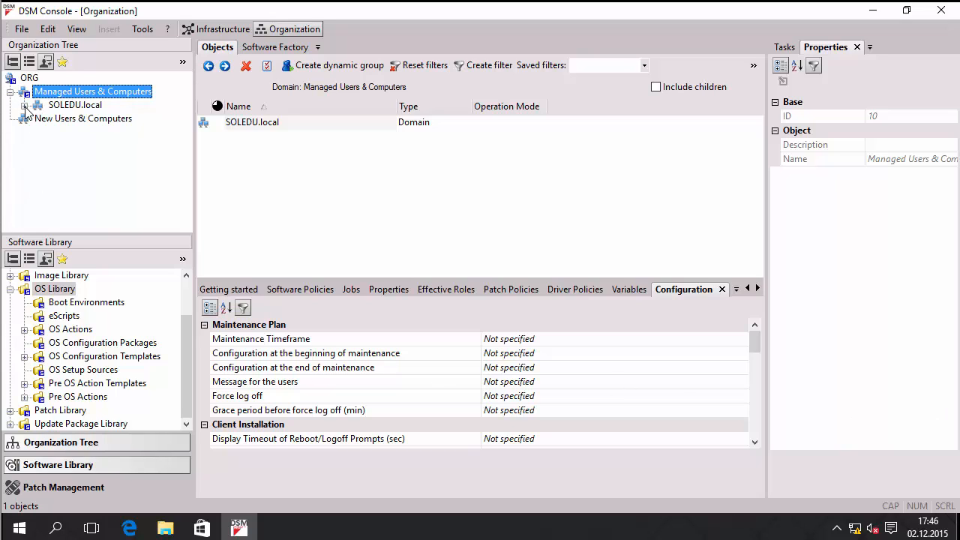
left_click(25, 105)
left_click(38, 118)
left_click(69, 105)
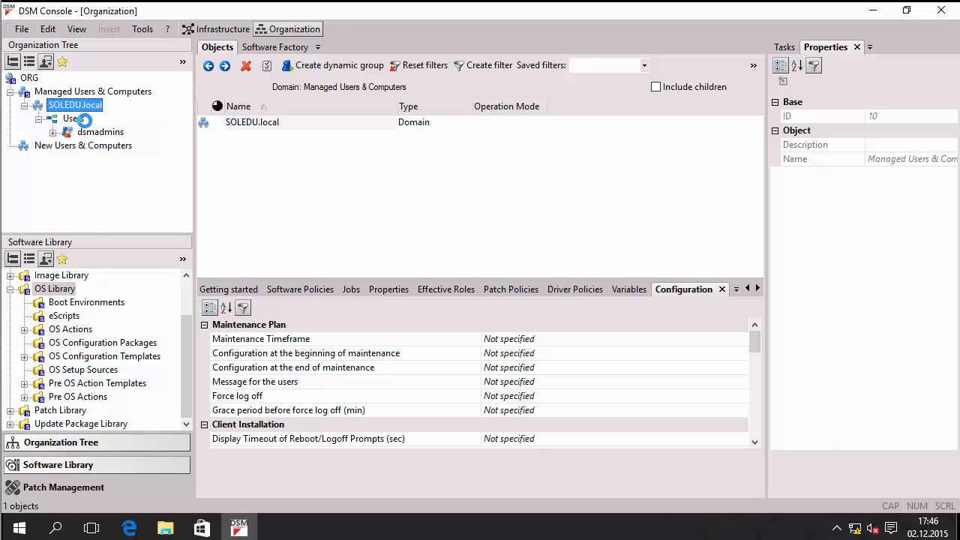
left_click(73, 118)
left_click(97, 132)
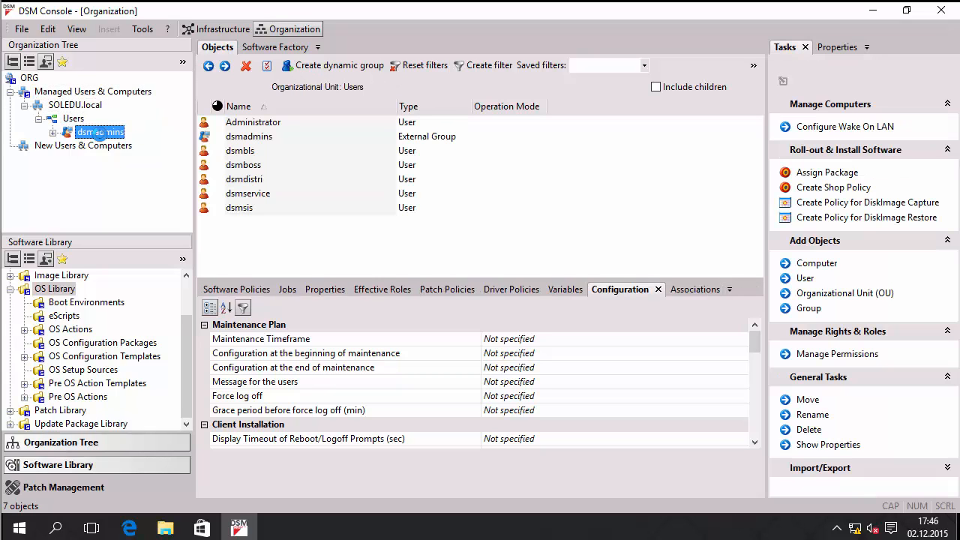
left_click(25, 105)
left_click(10, 92)
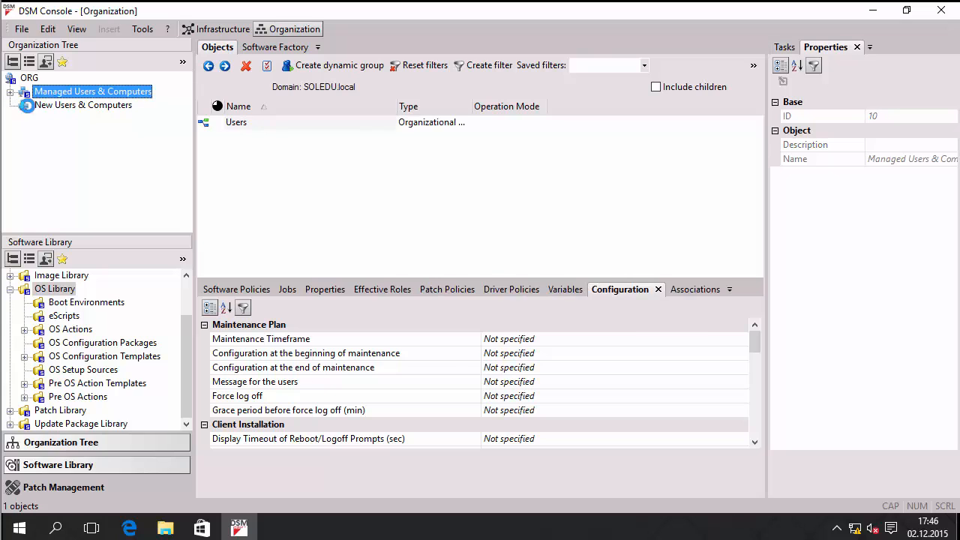
left_click(71, 106)
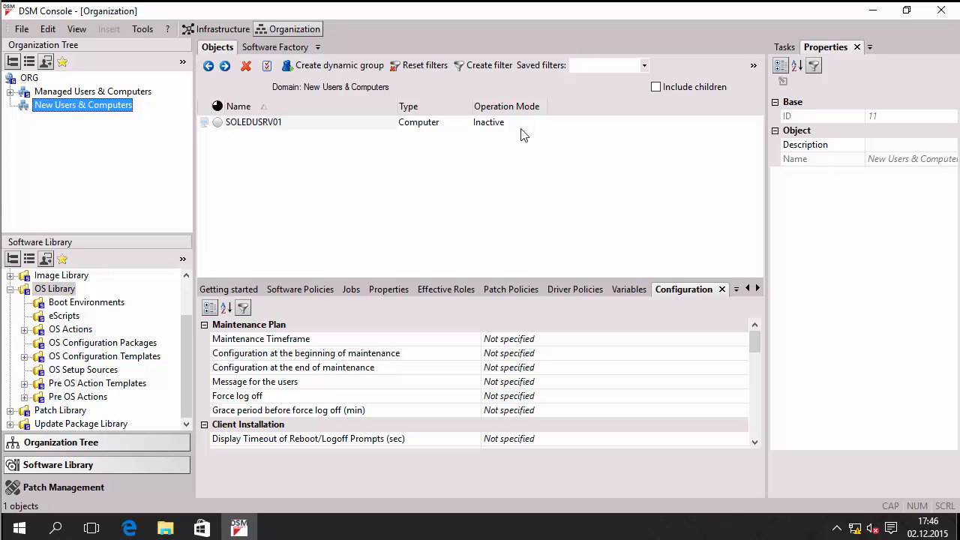
left_click(27, 78)
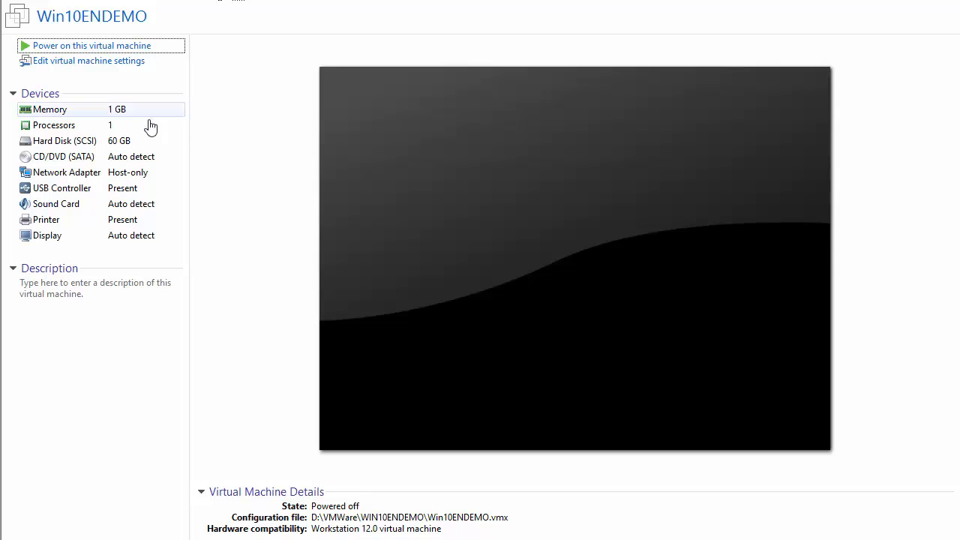
Switch to VMware Workstation and power on the Win10ENDEMO virtual machine
left_click(58, 46)
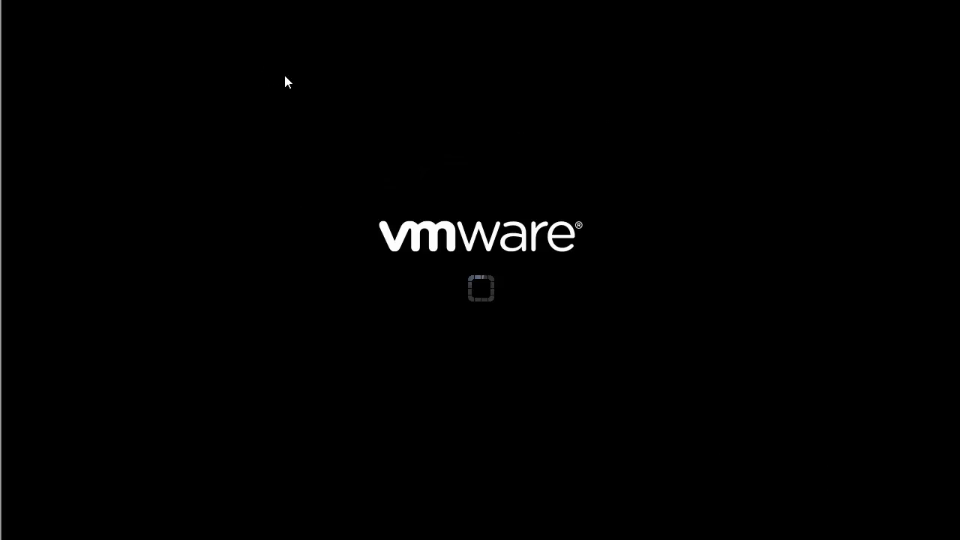
left_click(508, 283)
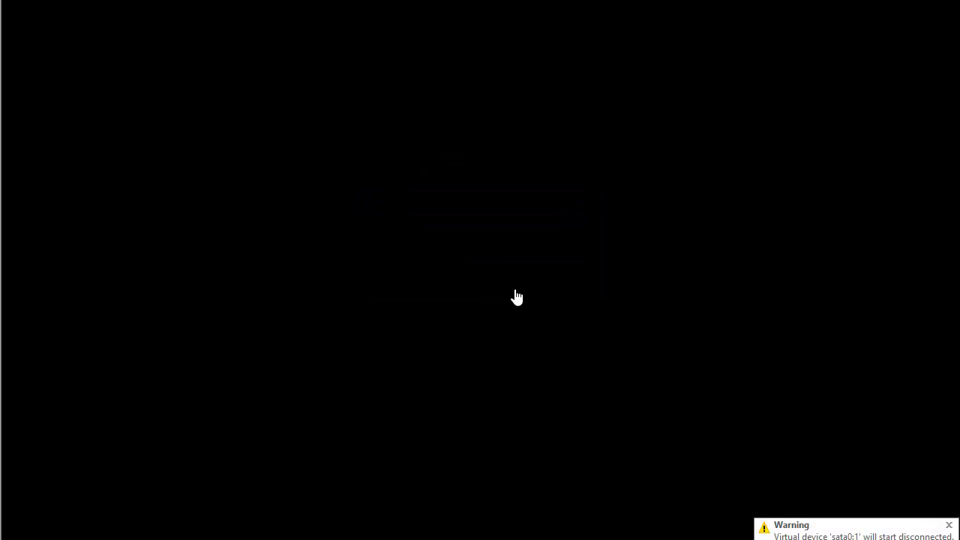
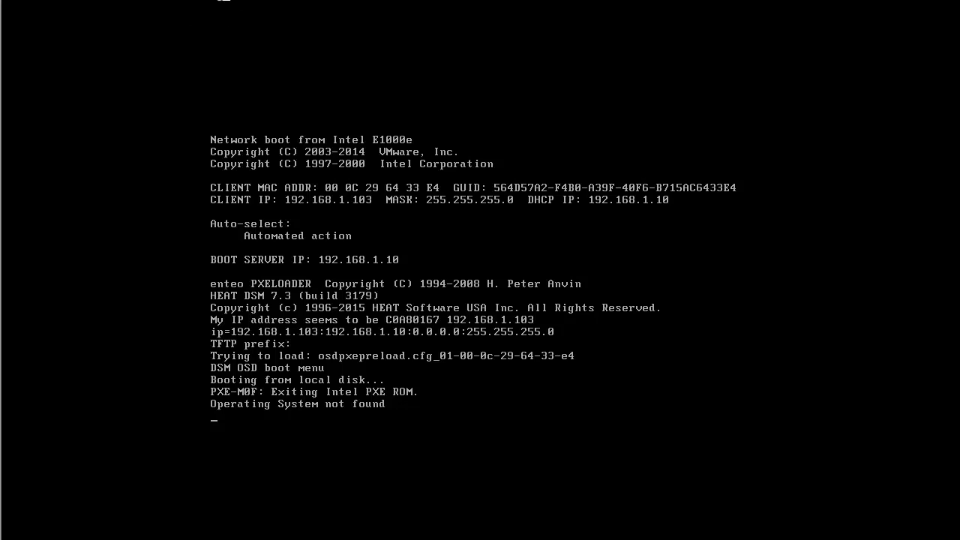
Restart the guest of the Win10ENDEMO virtual machine after its network boot
left_click(221, 0)
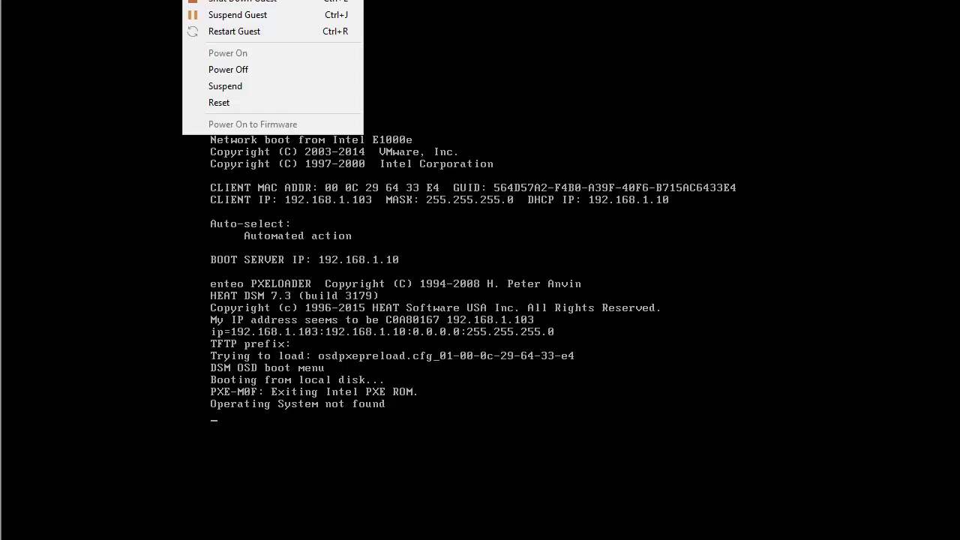
left_click(225, 33)
left_click(492, 281)
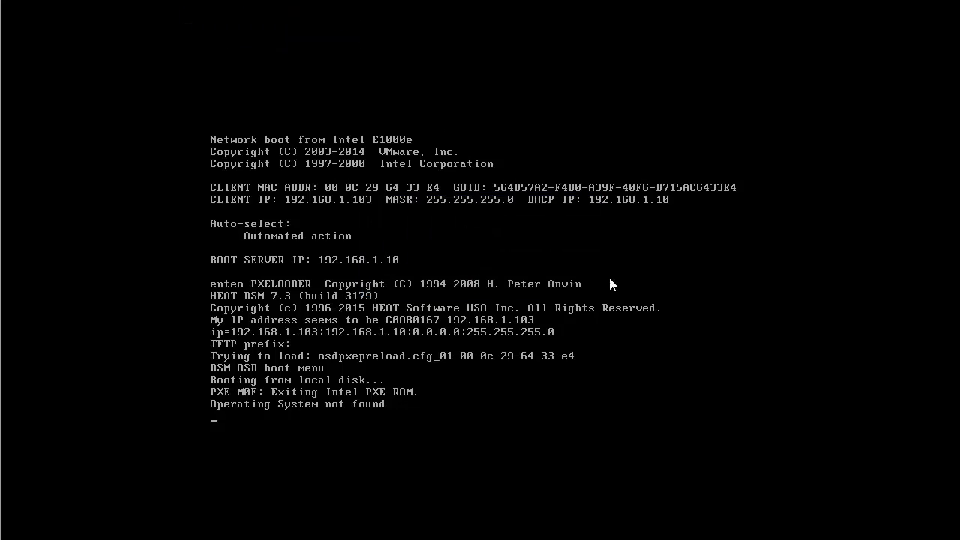
left_click(519, 279)
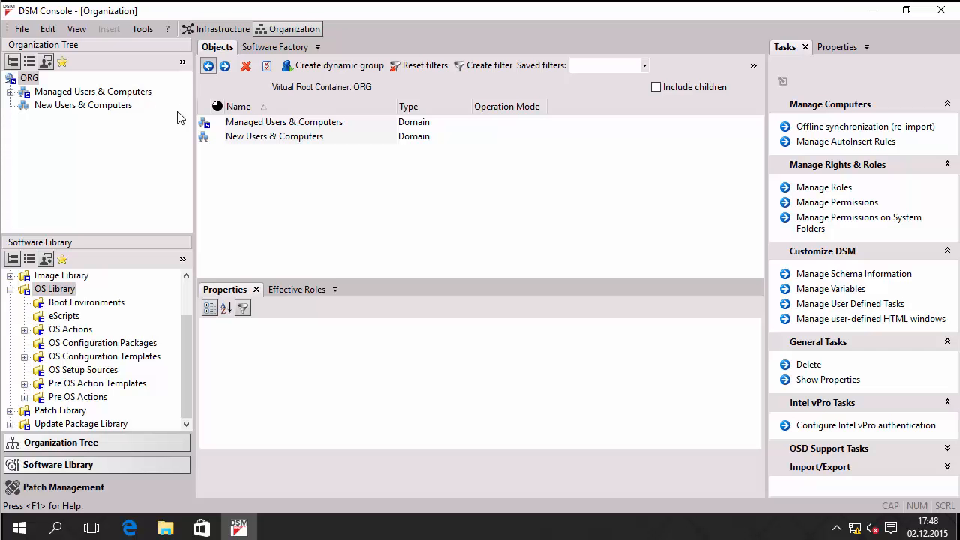
Switch back to the DSM Console and examine the full properties of computer 000C296433E4 in New Users & Computers
left_click(58, 106)
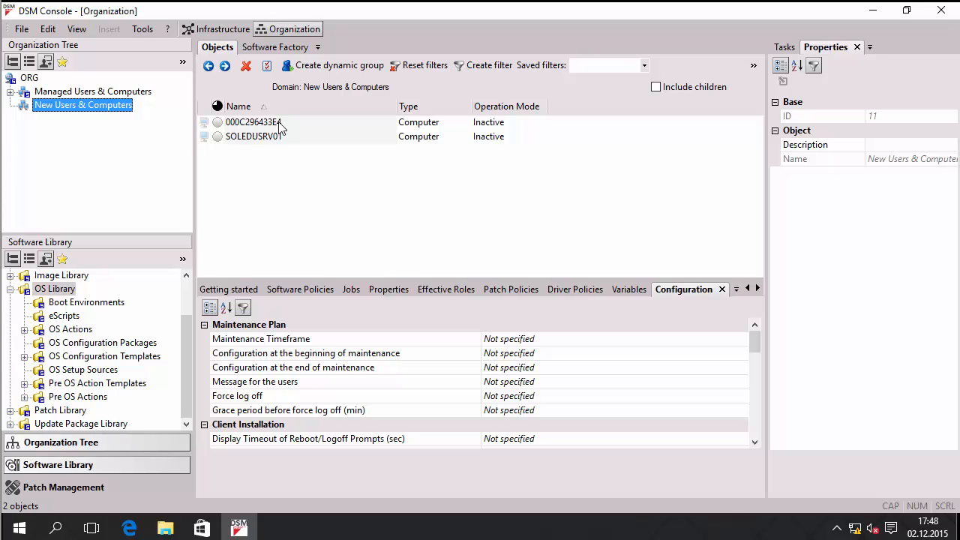
left_click(409, 122)
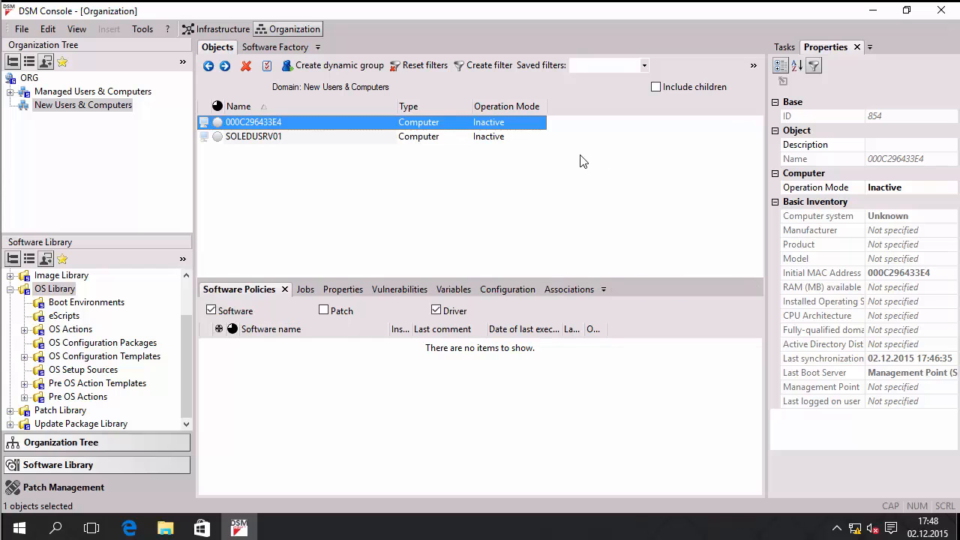
left_click(815, 67)
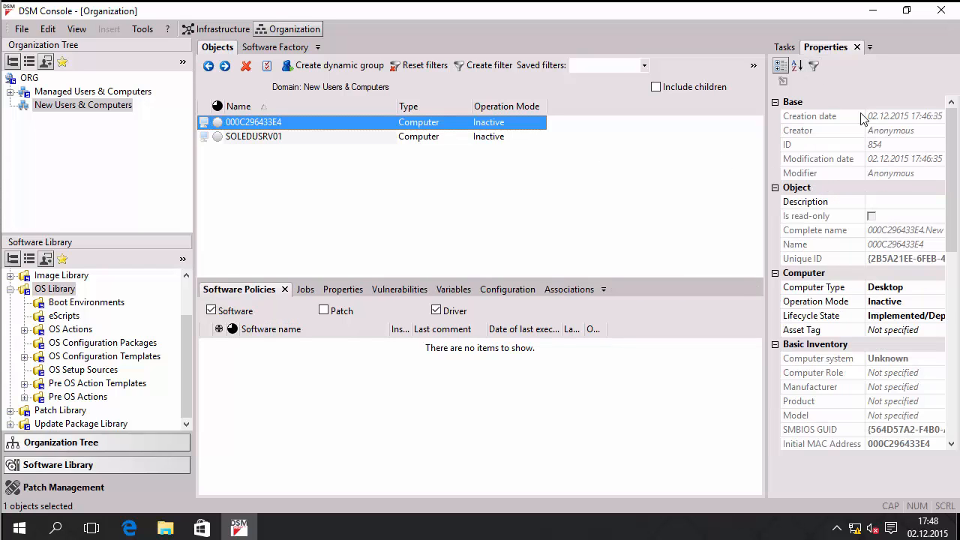
scroll(853, 167, "down", 2)
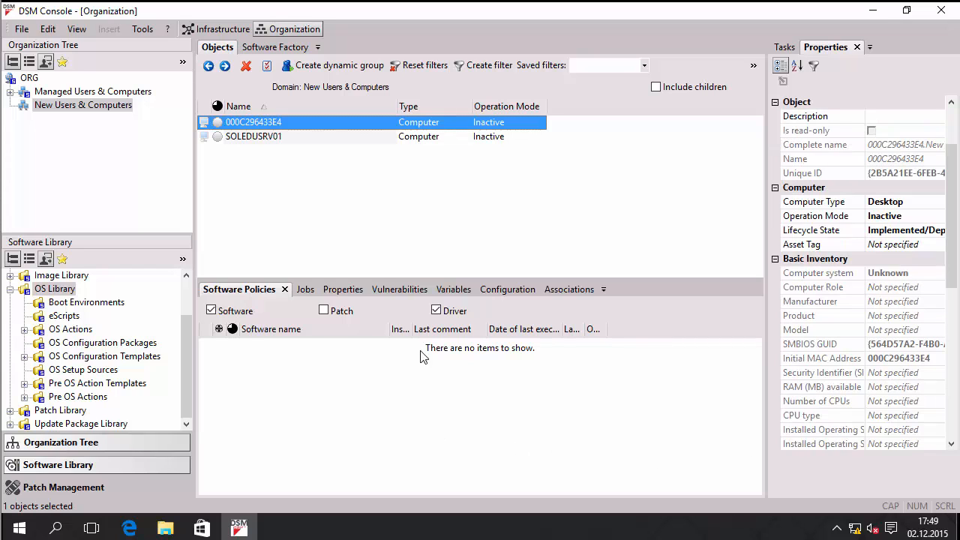
Examine the software policies and the computer and inventory properties of computer 000C296433E4
left_click(343, 292)
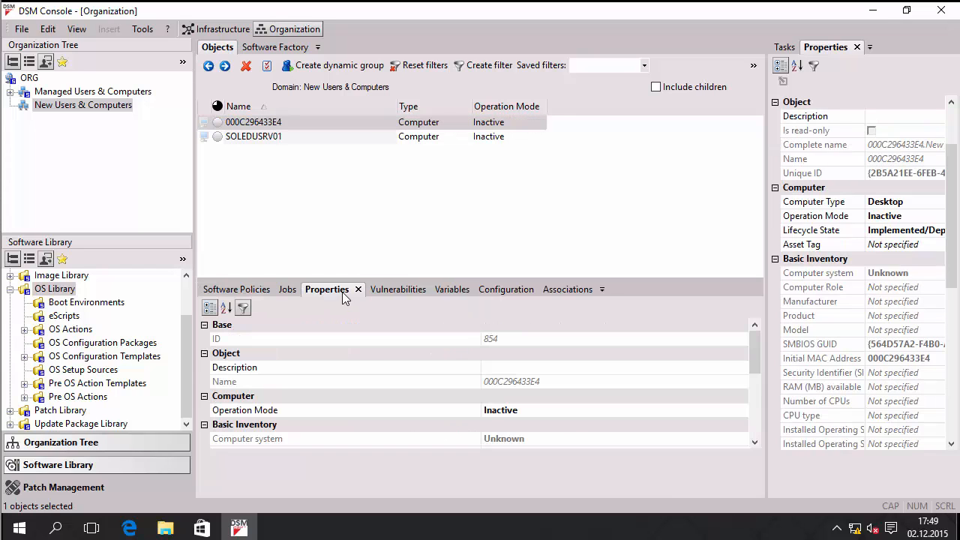
left_click(246, 296)
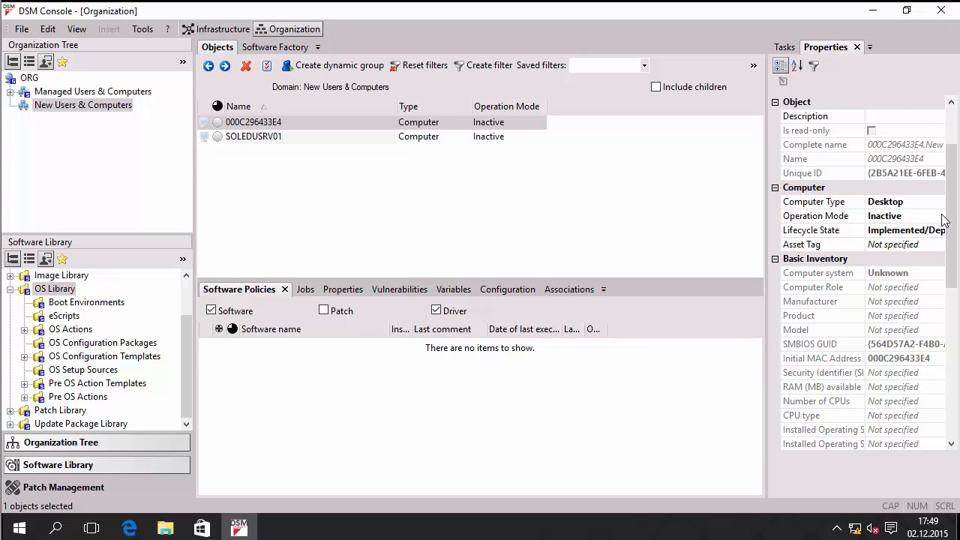
left_click_drag(957, 217, 937, 204)
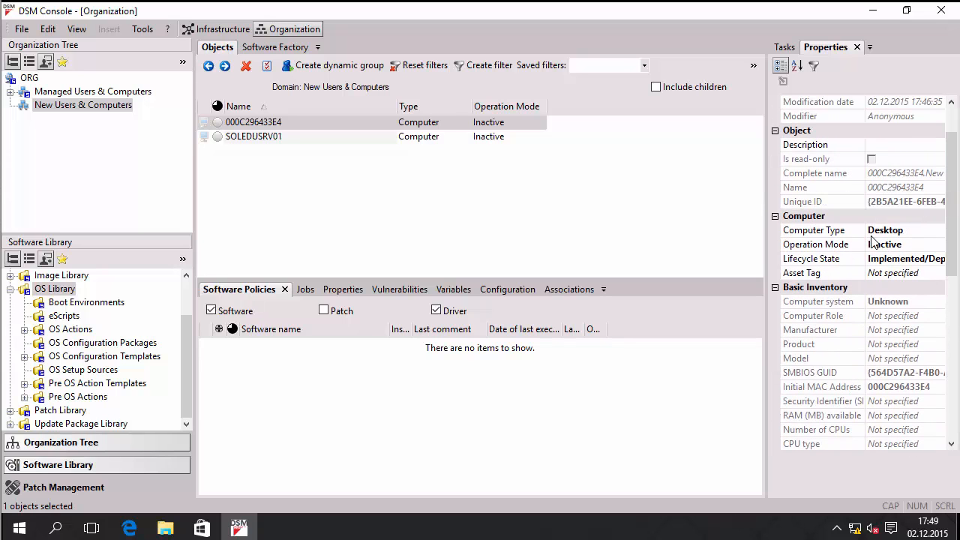
left_click_drag(951, 254, 958, 215)
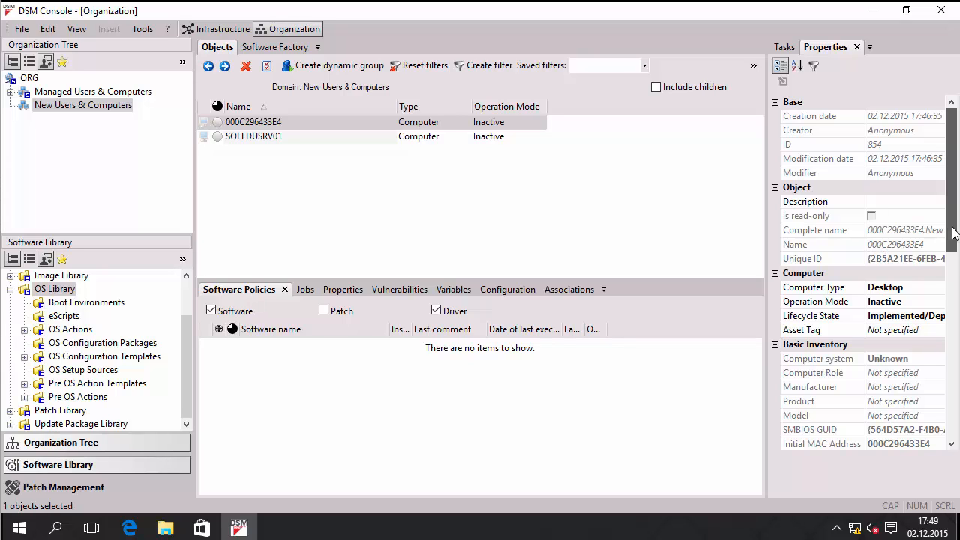
left_click_drag(954, 234, 958, 302)
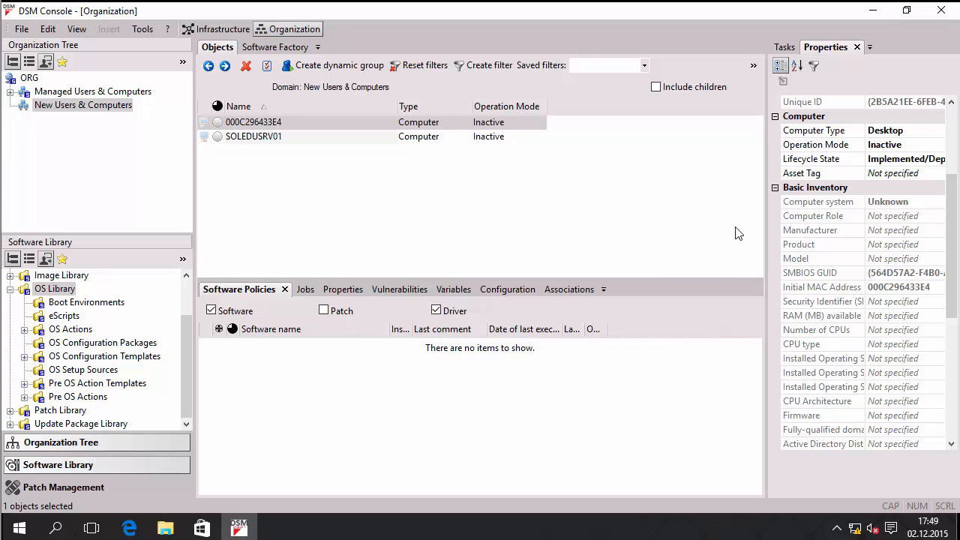
Rename computer 000C296433E4 in New Users & Computers as WIN10ENDEMO
left_click(257, 122)
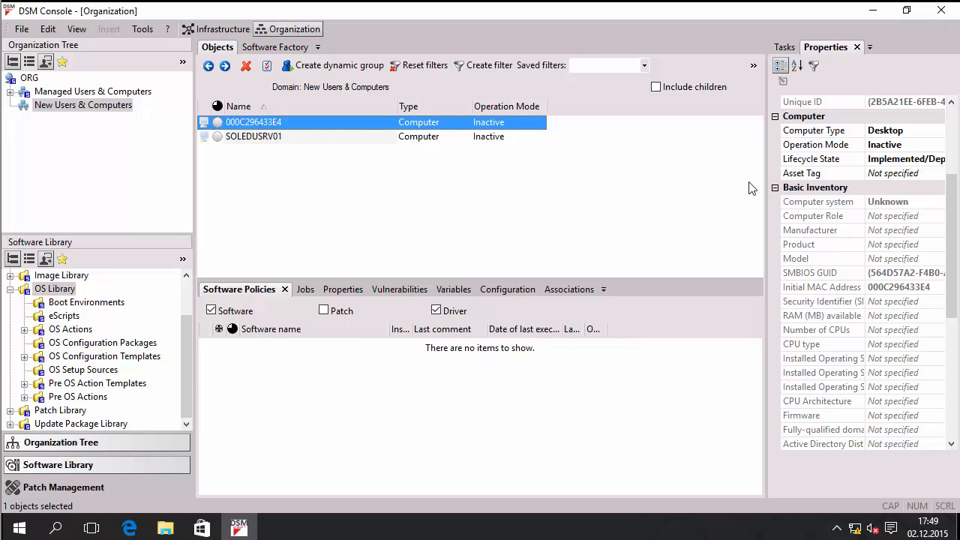
key("F2")
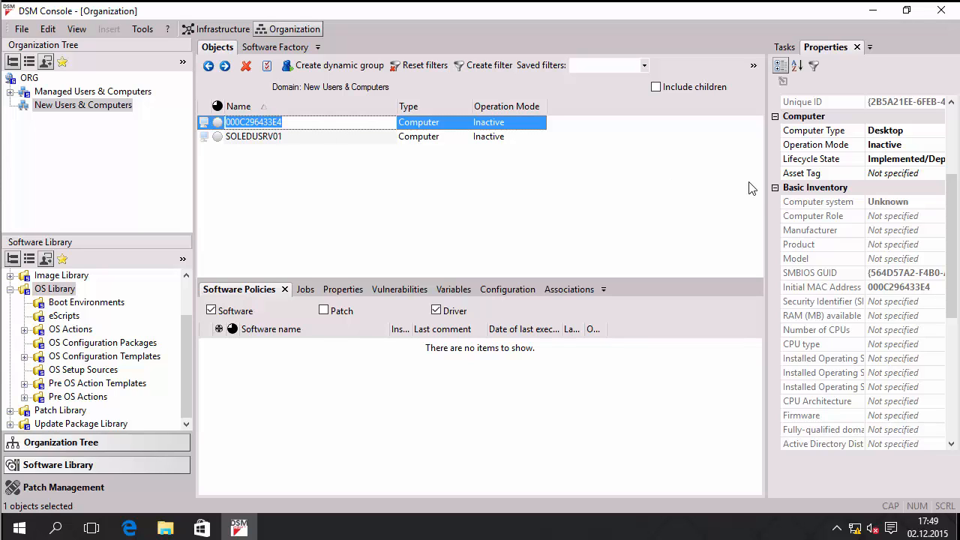
type("WIN")
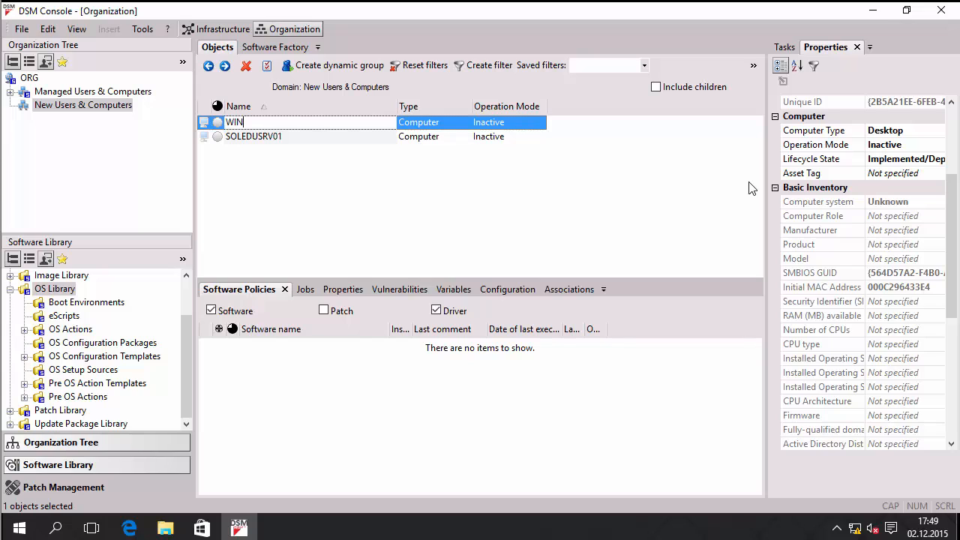
type("10ENDEMO")
left_click(336, 162)
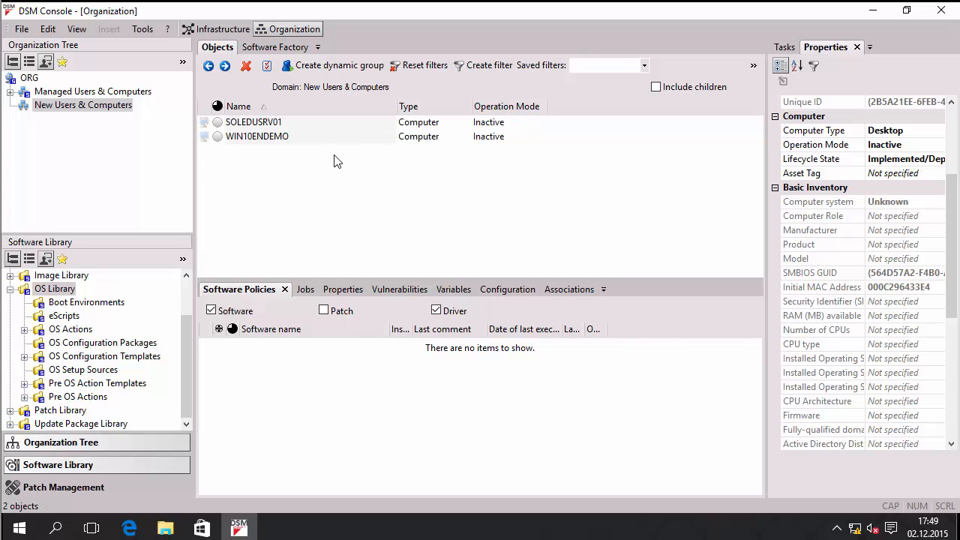
Move the WIN10ENDEMO computer from New Users & Computers to Managed Users & Computers
left_click(240, 136)
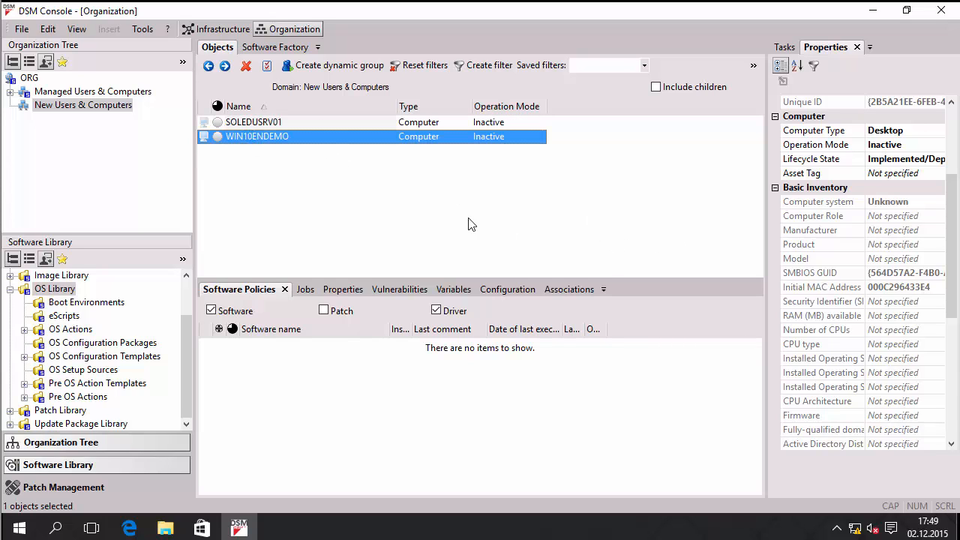
right_click(297, 143)
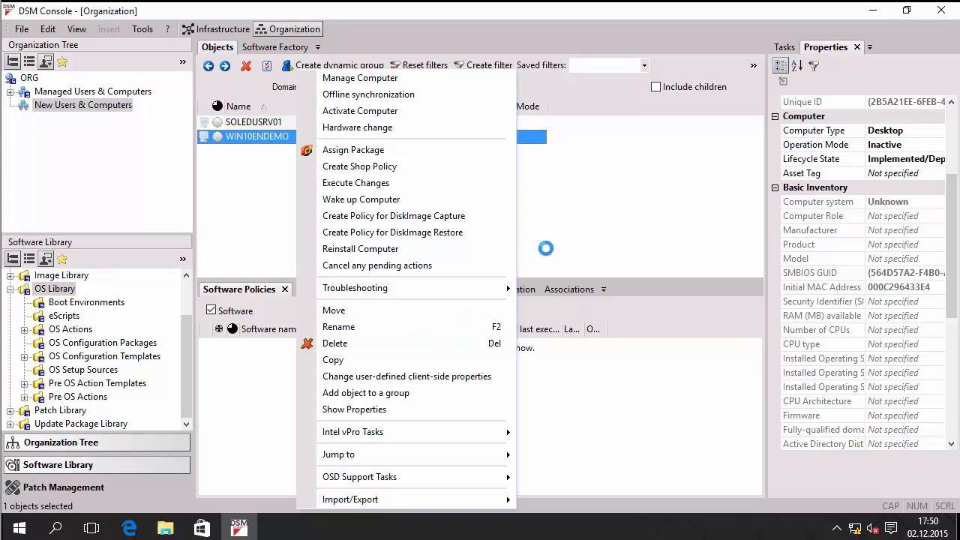
left_click(608, 228)
left_click(264, 138)
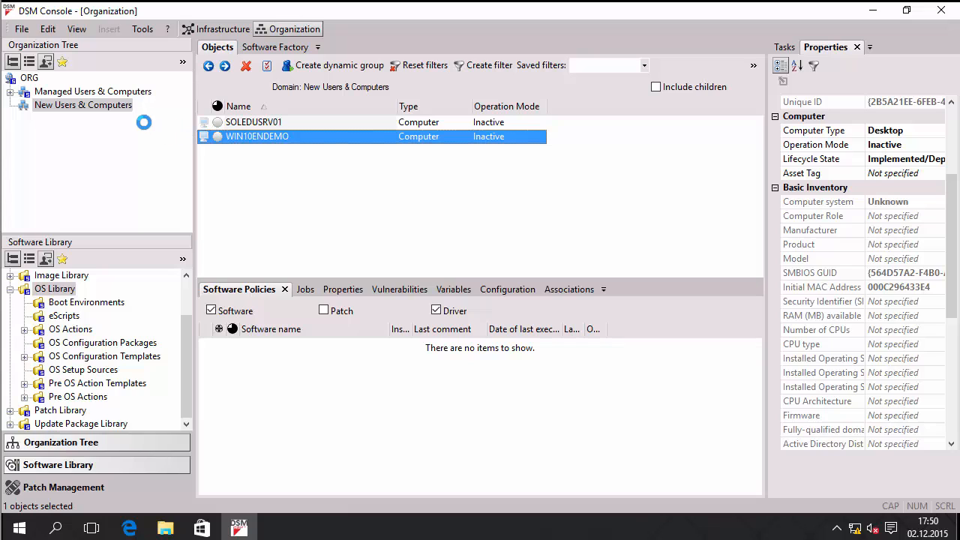
left_click(98, 91)
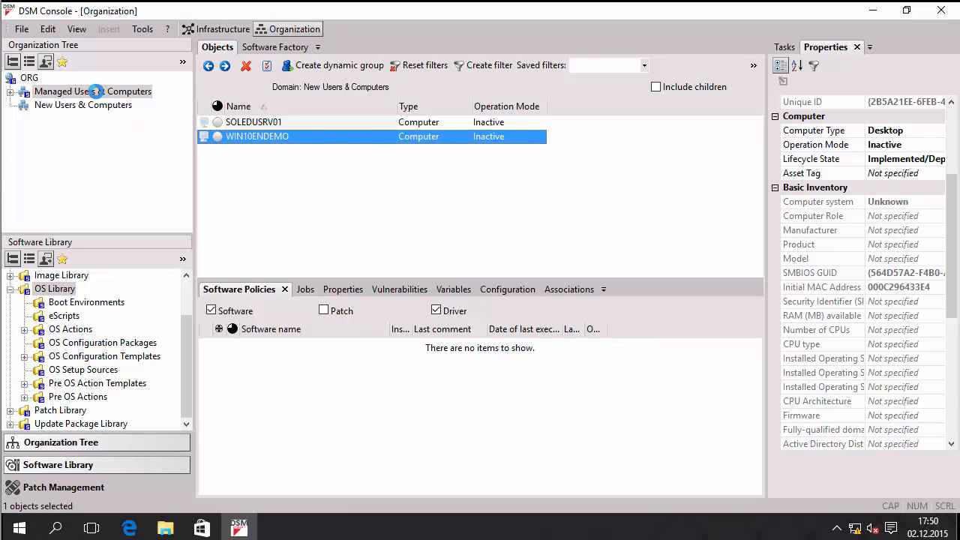
right_click(96, 90)
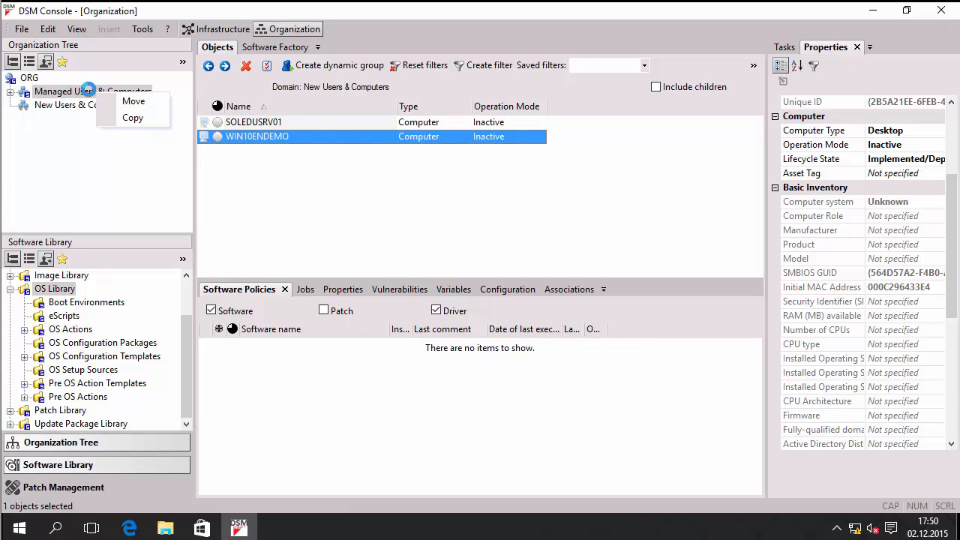
left_click(133, 101)
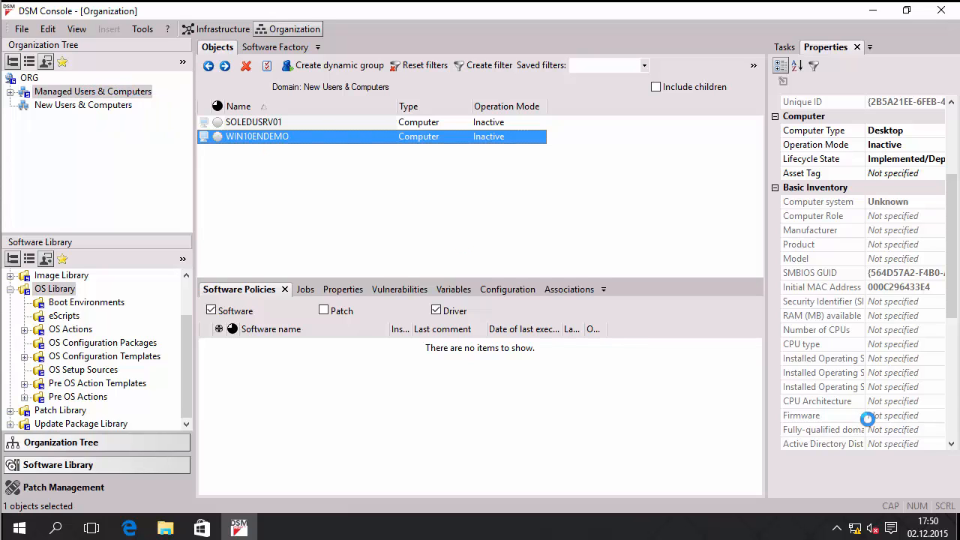
Activate the WIN10ENDEMO computer in Managed Users & Computers
left_click(98, 91)
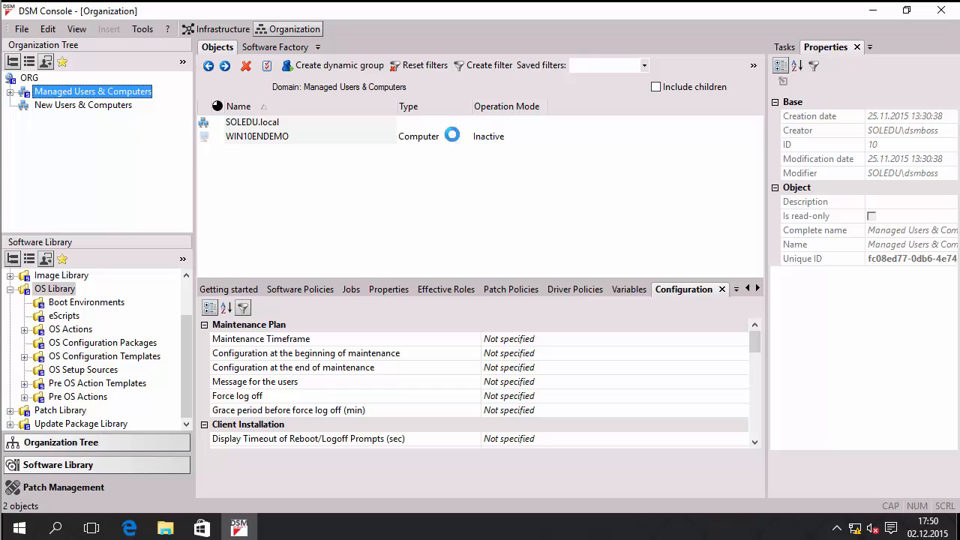
left_click(279, 136)
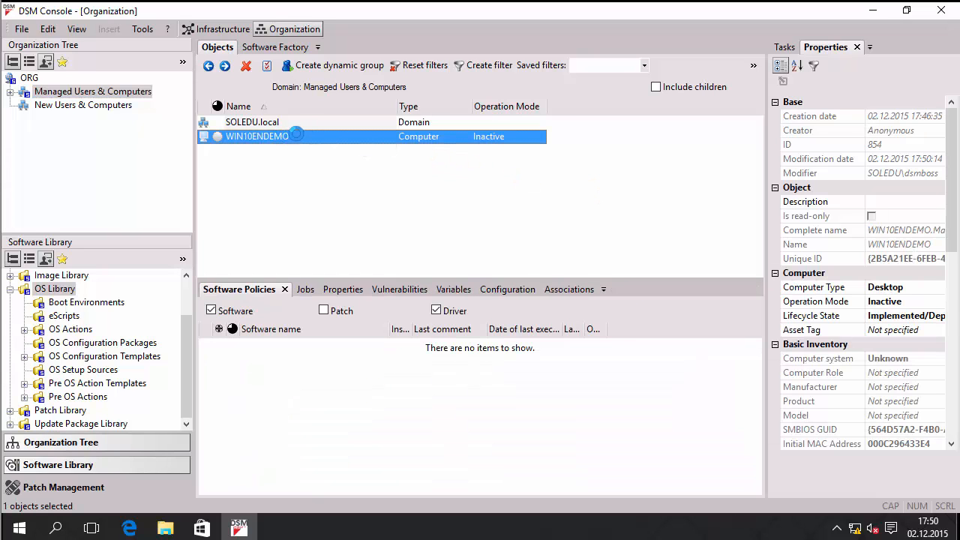
right_click(294, 133)
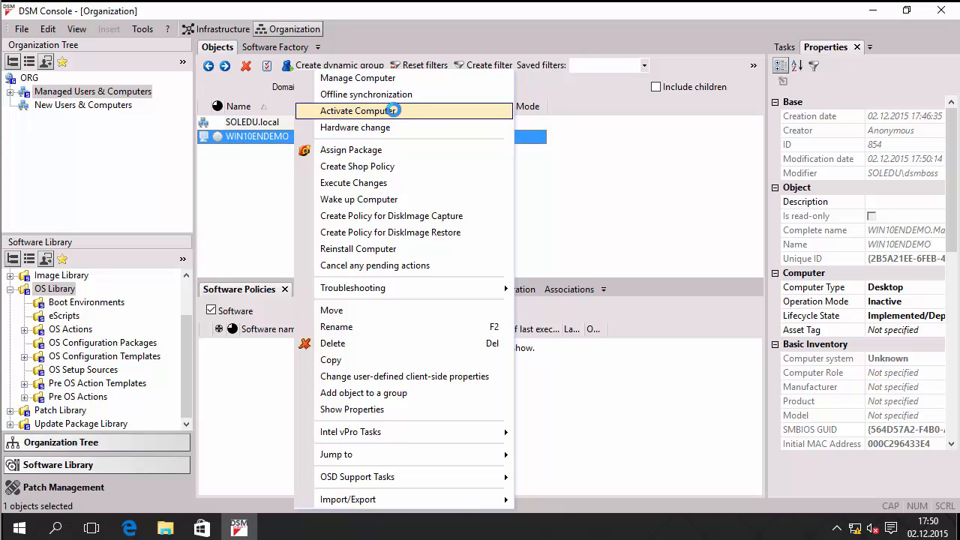
left_click(393, 110)
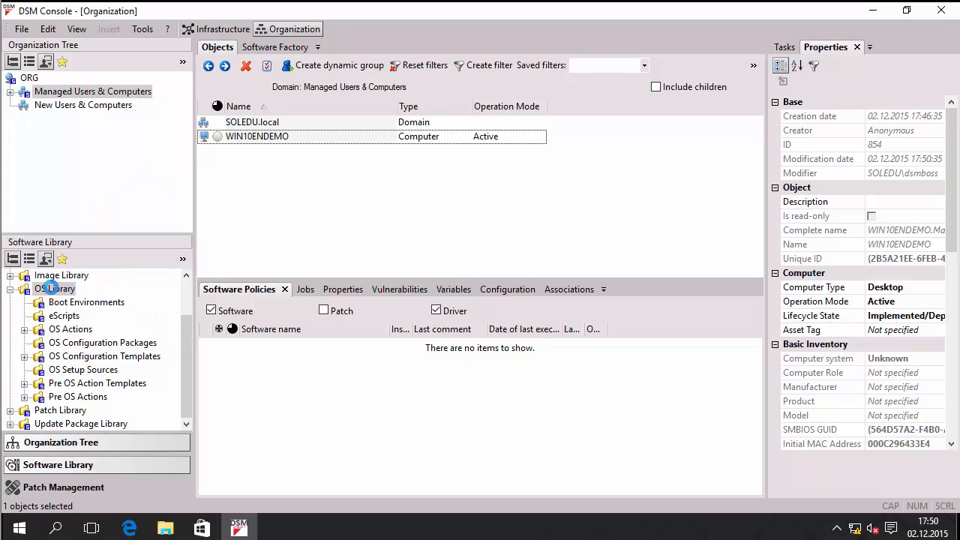
Show the software lifecycle of the Windows 10 (x64) Enterprise - German installation set in the OS Library, enlarging the details area
left_click(53, 288)
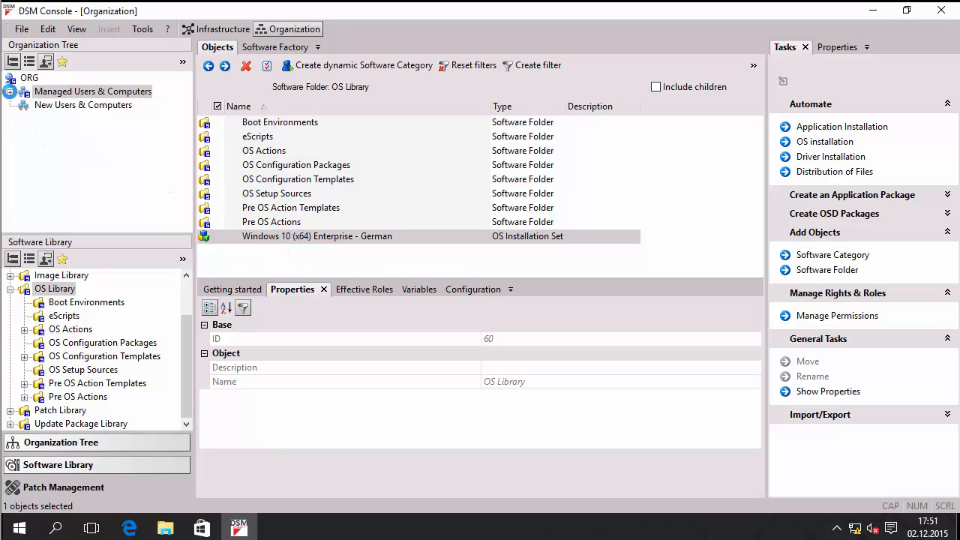
left_click(9, 91)
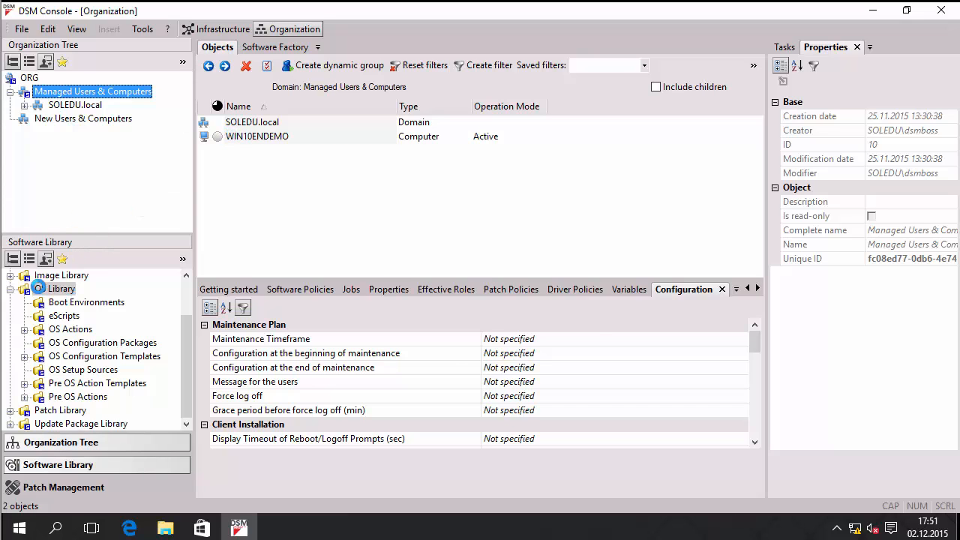
left_click(37, 288)
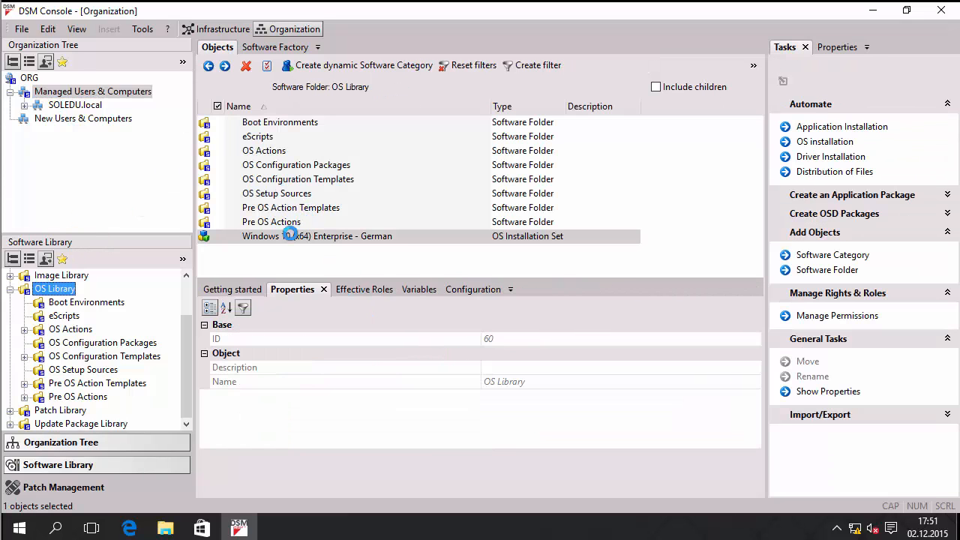
left_click(290, 235)
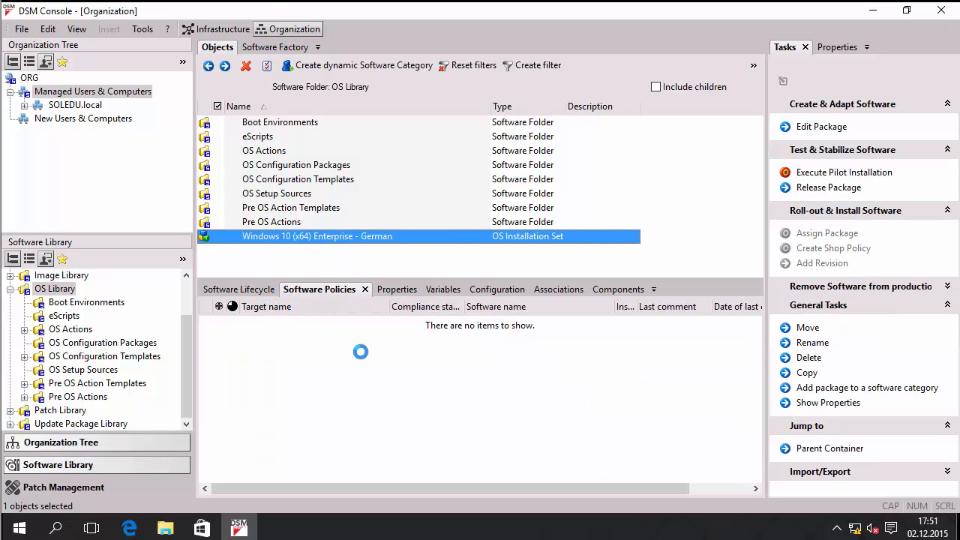
left_click_drag(396, 278, 372, 222)
left_click(230, 233)
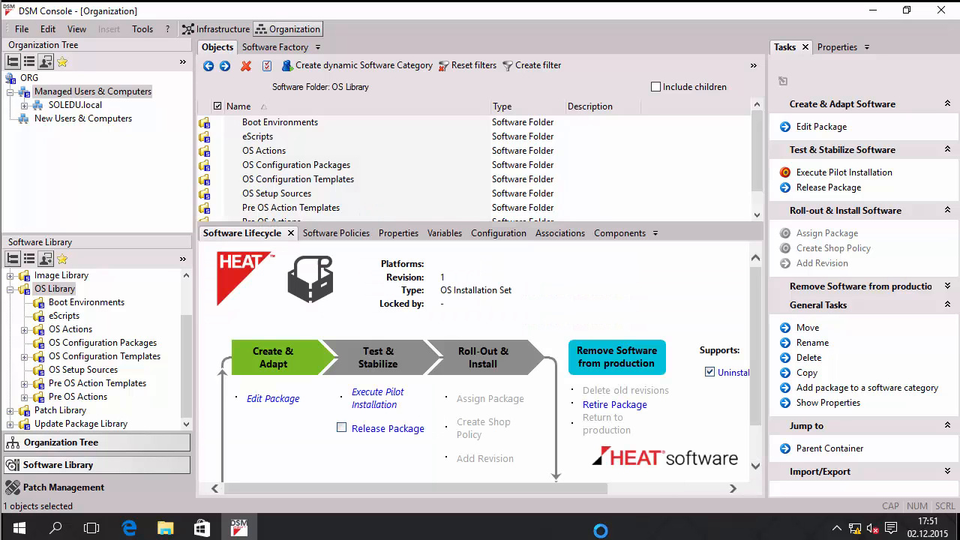
scroll(520, 416, "down", 1)
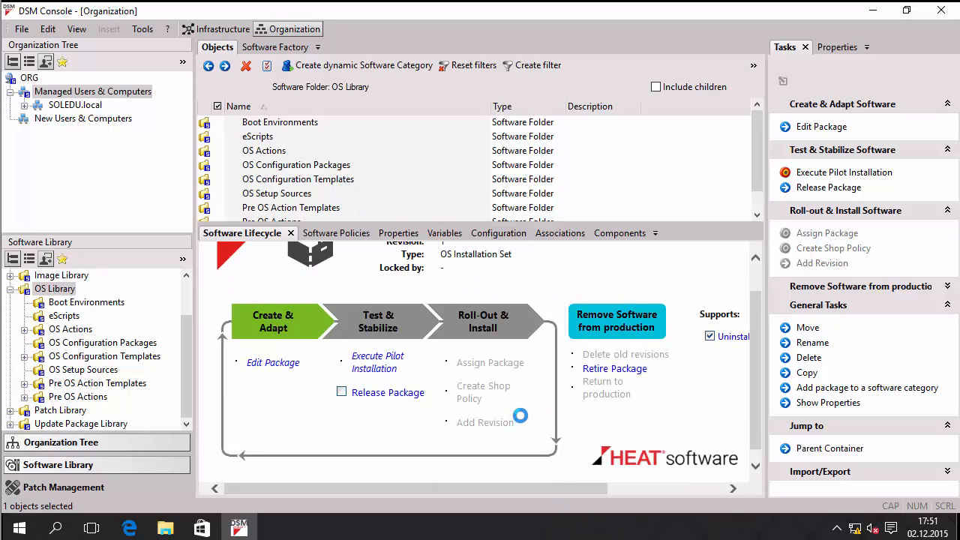
scroll(520, 414, "down", 1)
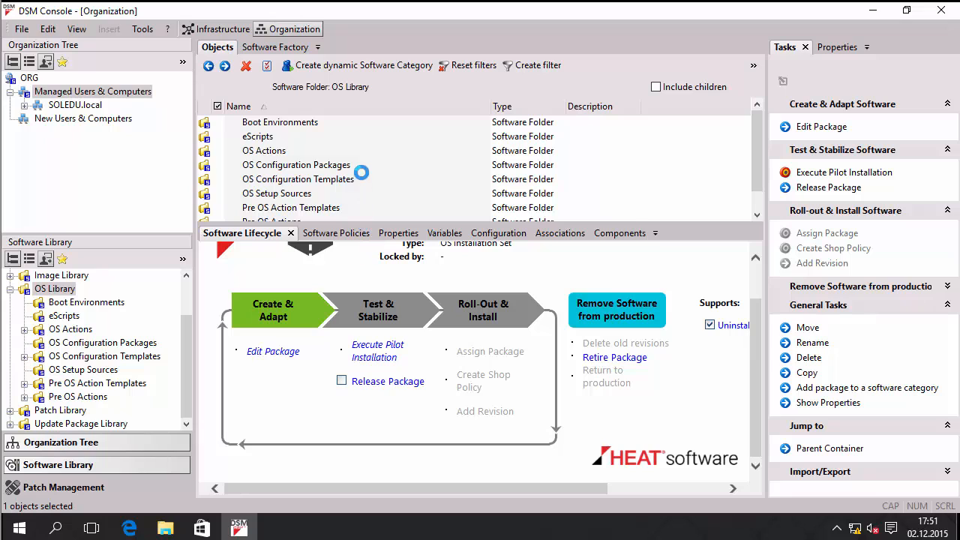
scroll(362, 187, "down", 1)
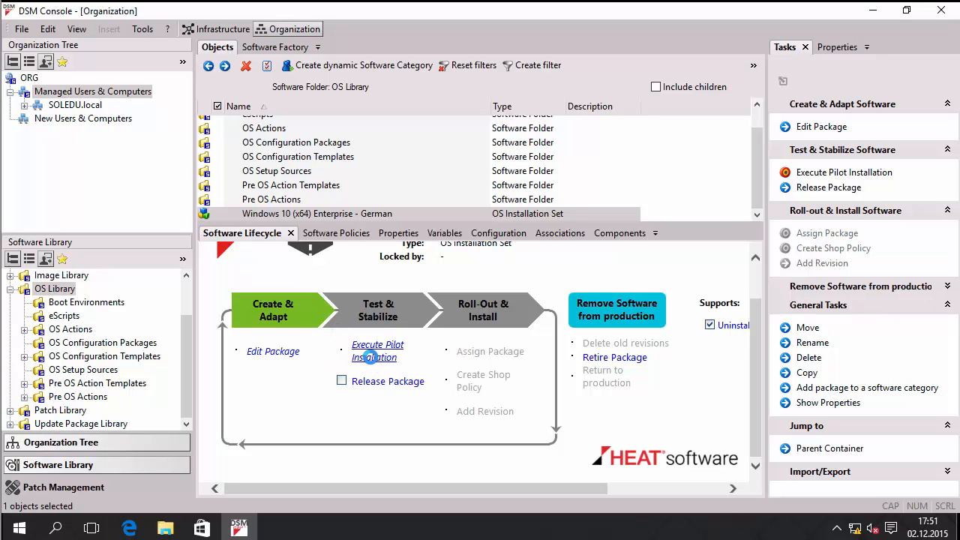
Start a pilot installation of the Windows 10 installation set with WIN10ENDEMO as the target and proceed to the policy type selection
left_click(369, 358)
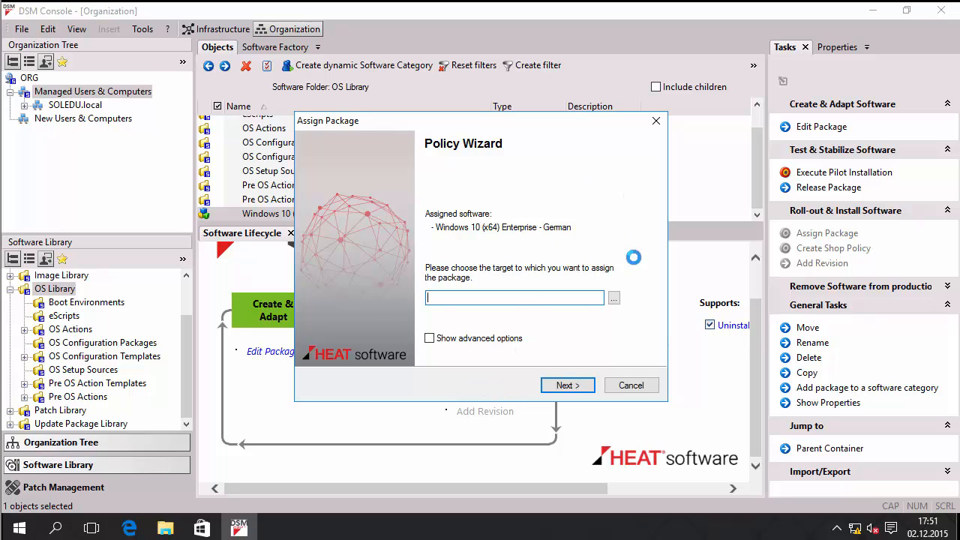
left_click(613, 304)
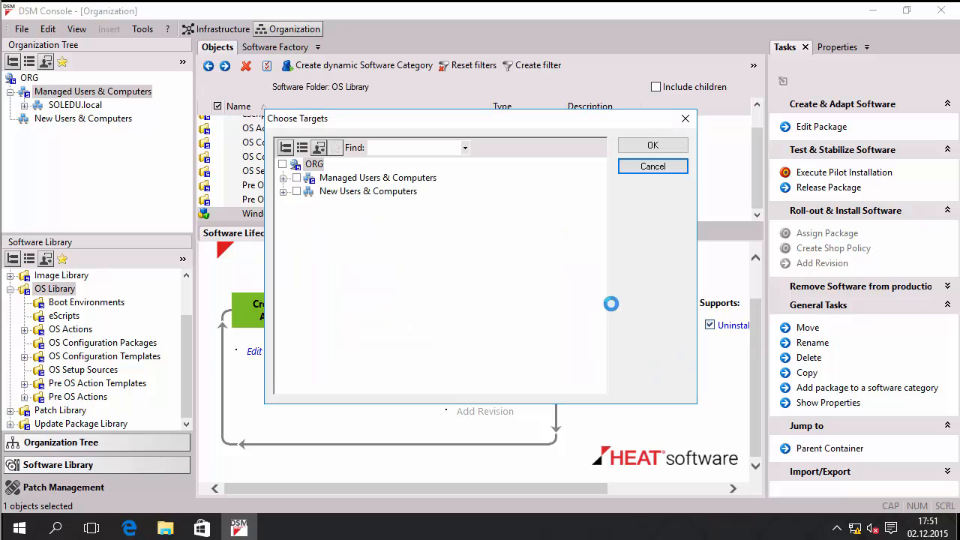
left_click(345, 178)
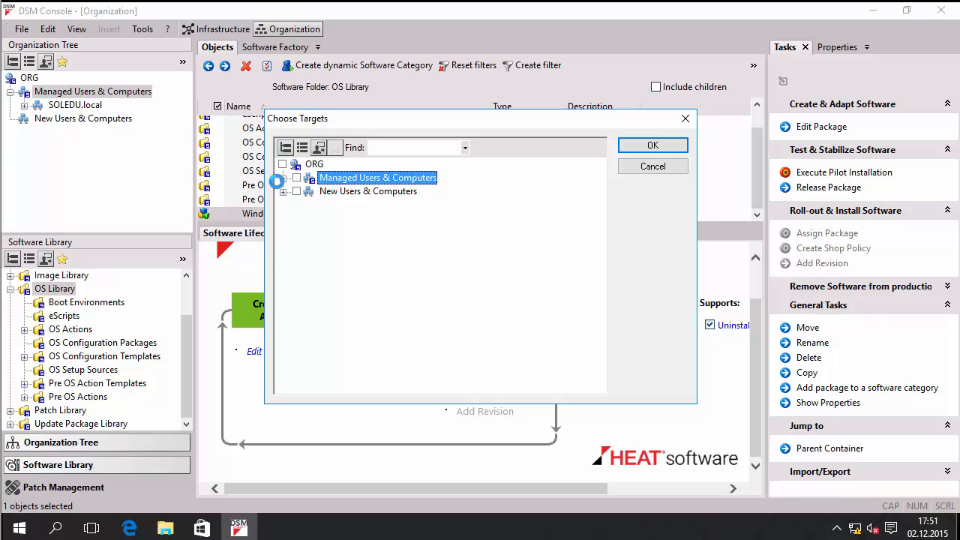
left_click(283, 177)
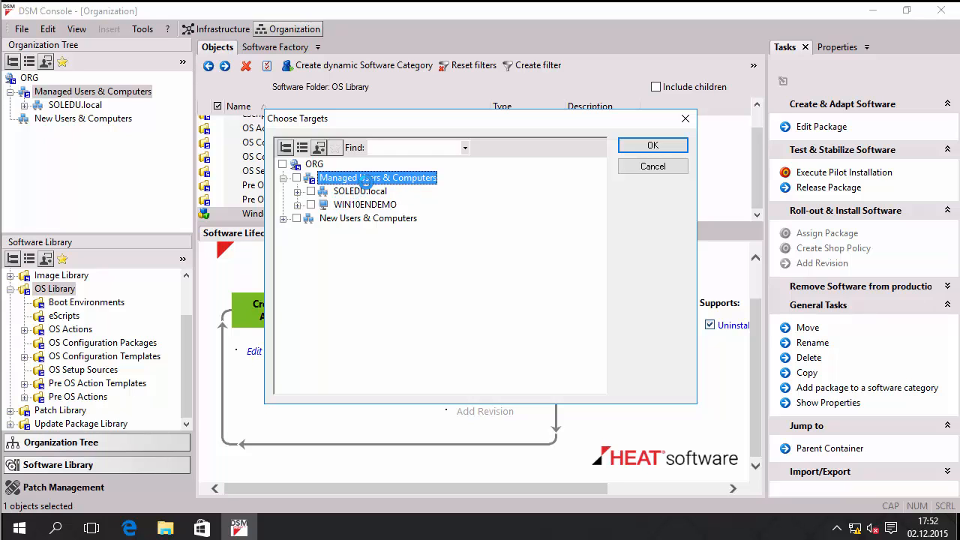
left_click(355, 204)
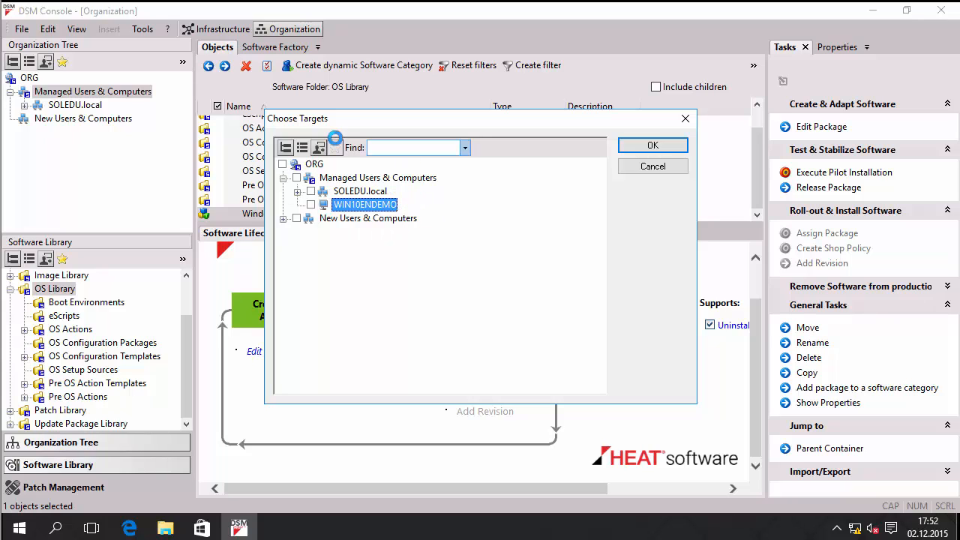
left_click(643, 151)
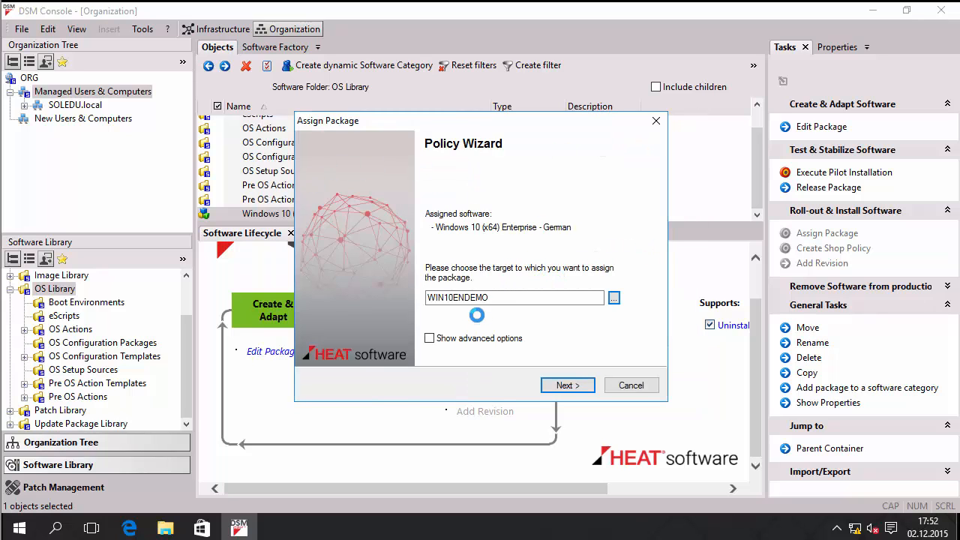
left_click(502, 300)
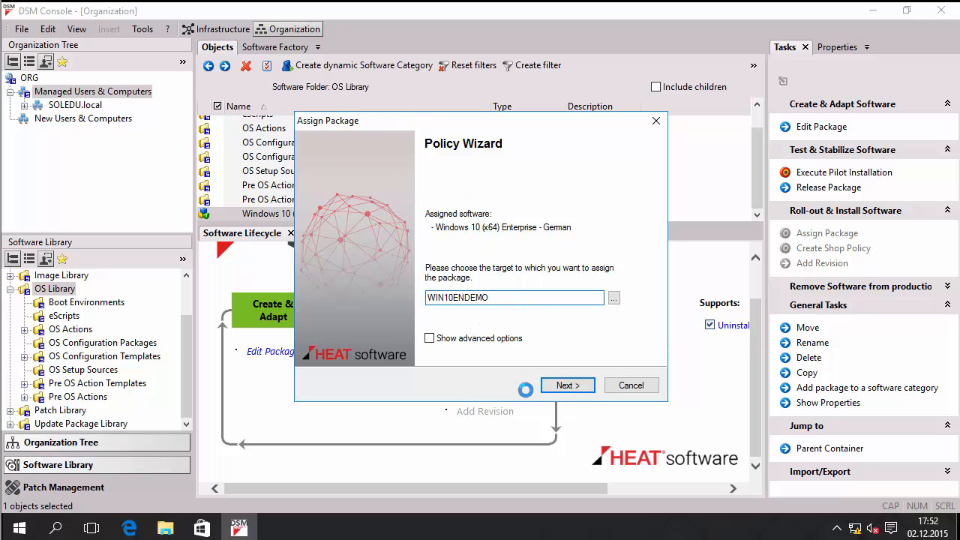
left_click(570, 385)
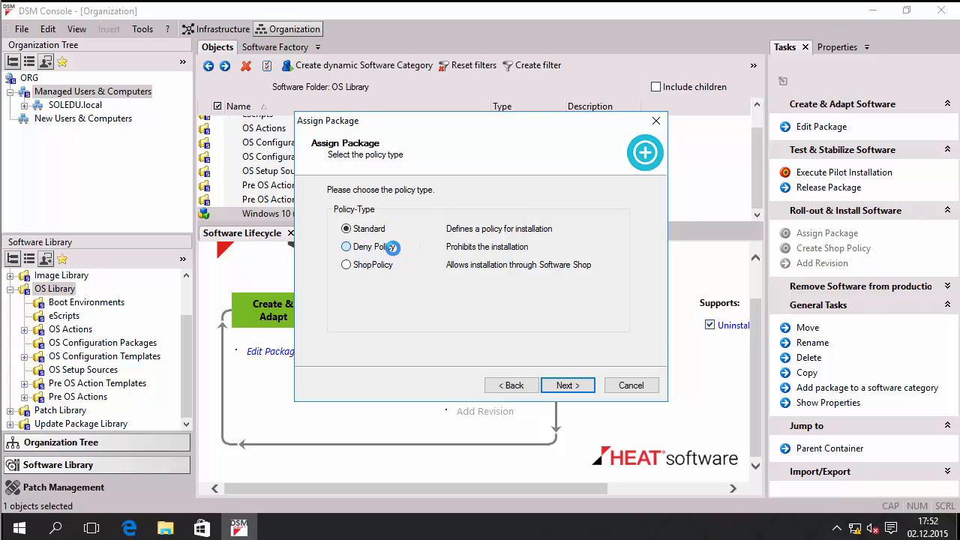
Keep the Standard policy type for the pilot installation and continue to the policy properties
left_click(391, 247)
left_click(576, 386)
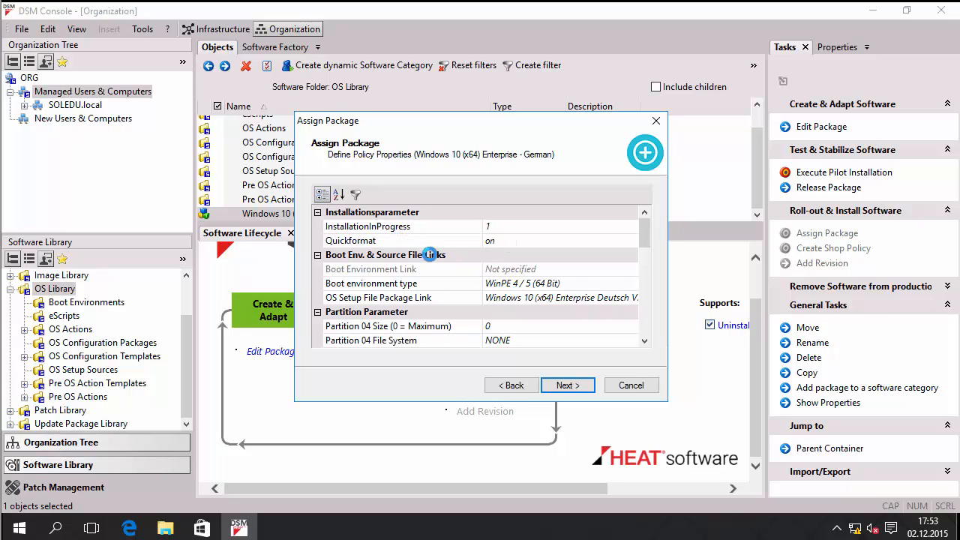
Review the policy's installation, boot environment, OS setup file and partition parameters, including the choices for the partition size unit
left_click(386, 282)
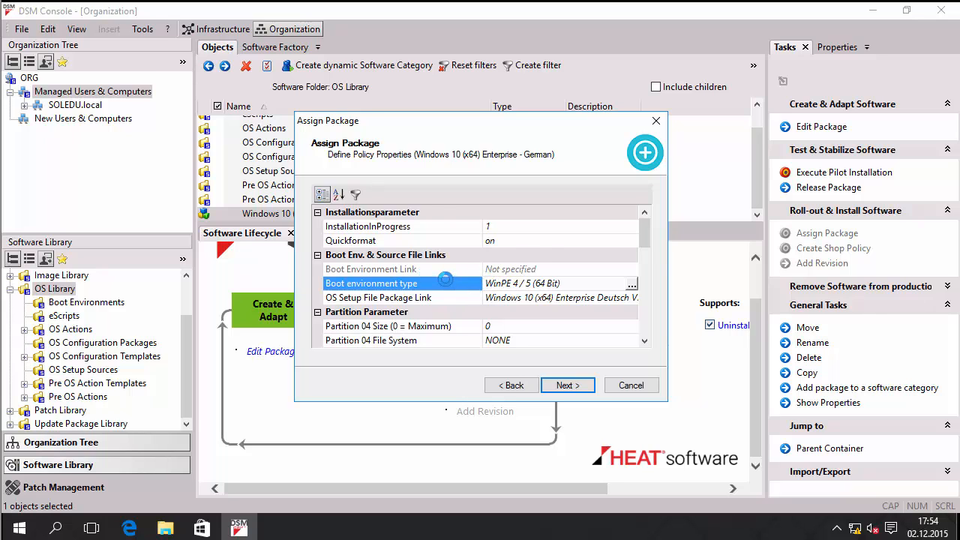
scroll(435, 276, "down", 1)
left_click(397, 255)
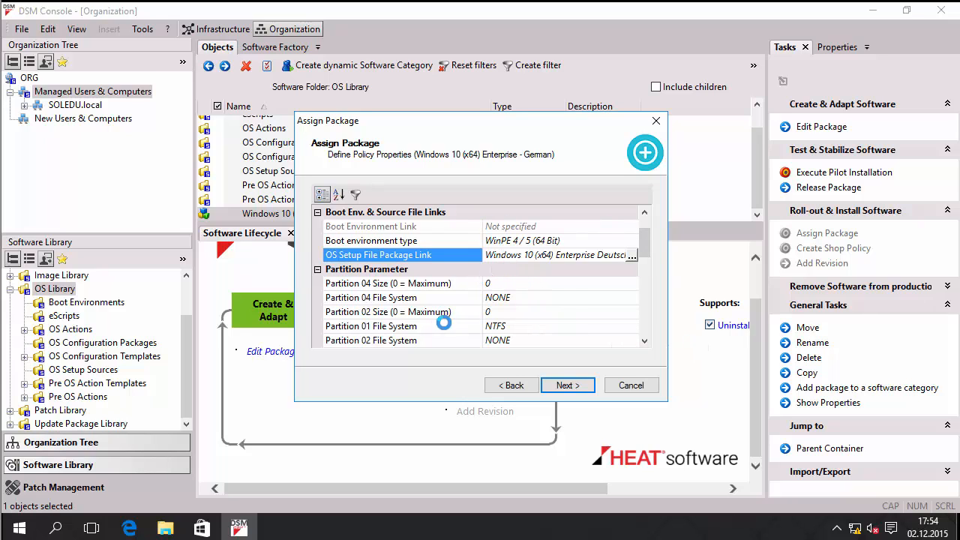
scroll(471, 297, "down", 1)
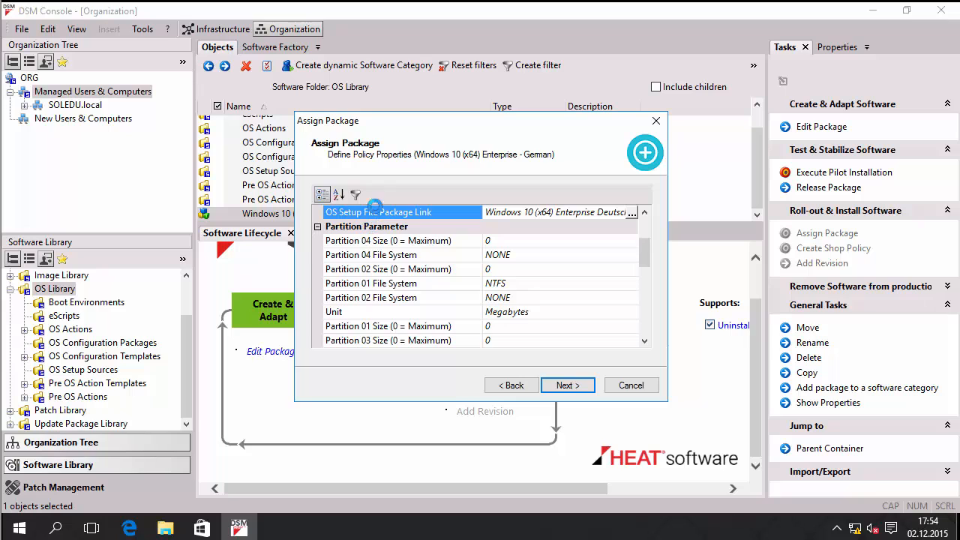
scroll(373, 239, "up", 2)
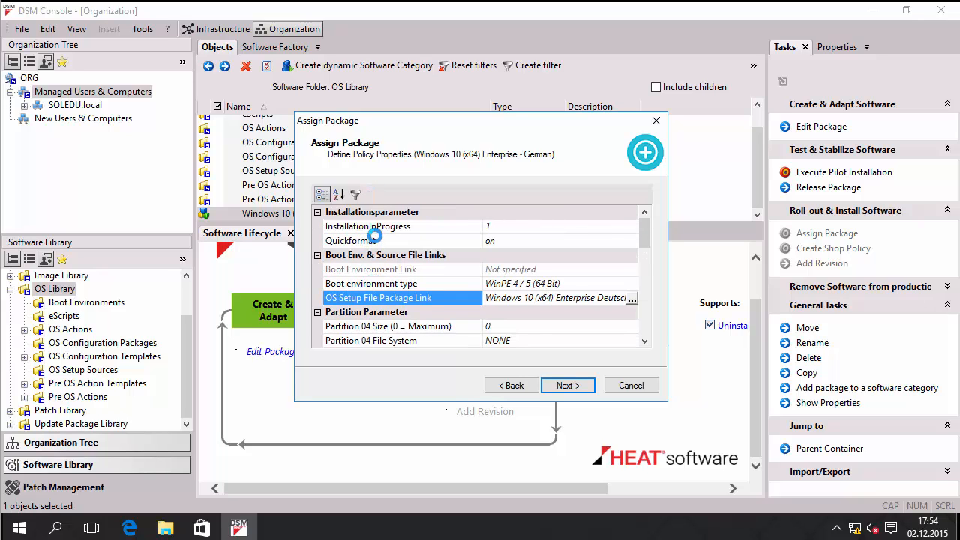
scroll(393, 279, "down", 1)
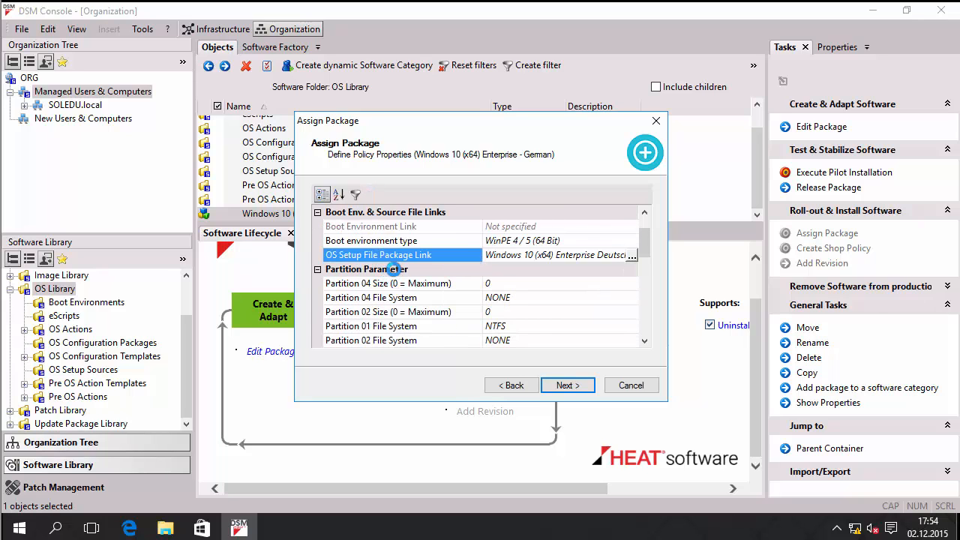
scroll(393, 269, "down", 1)
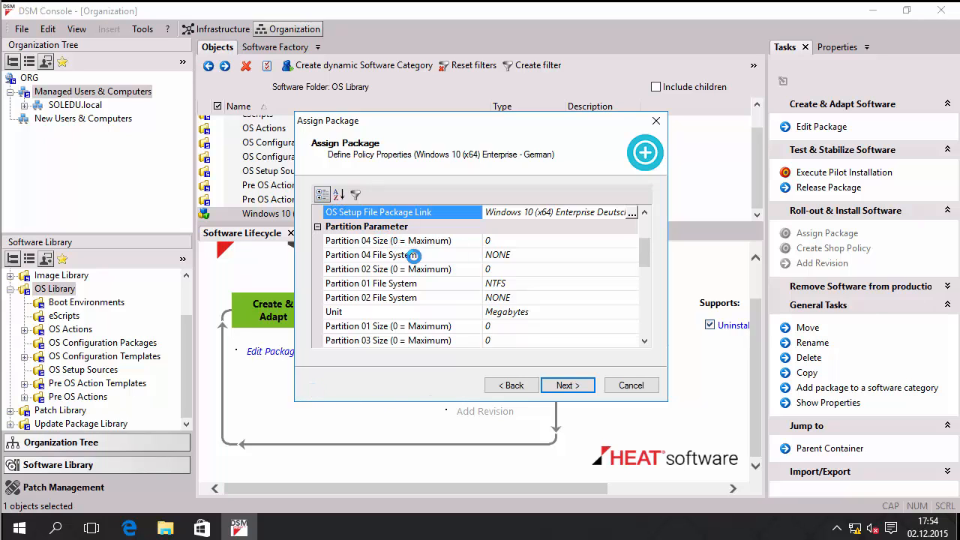
scroll(387, 258, "down", 1)
scroll(387, 257, "down", 1)
scroll(382, 259, "up", 1)
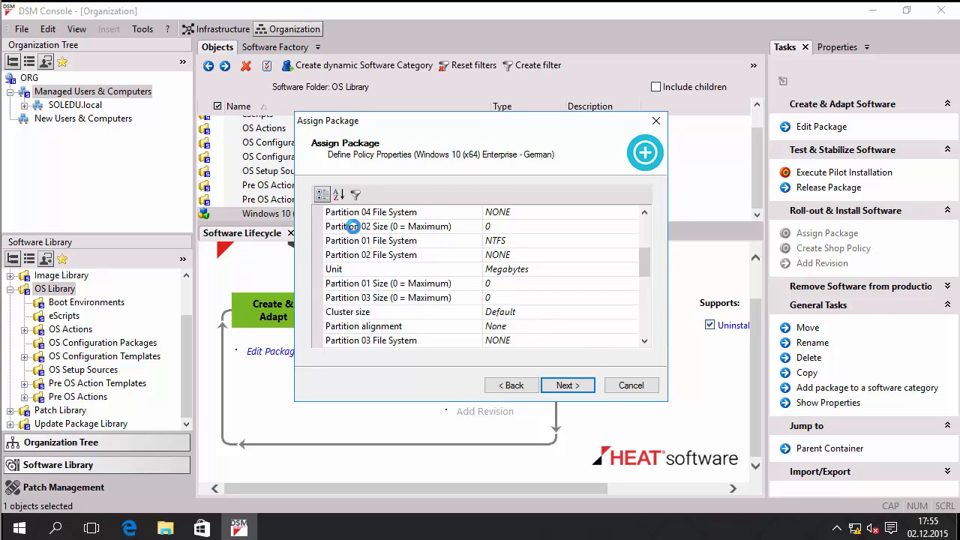
left_click(371, 238)
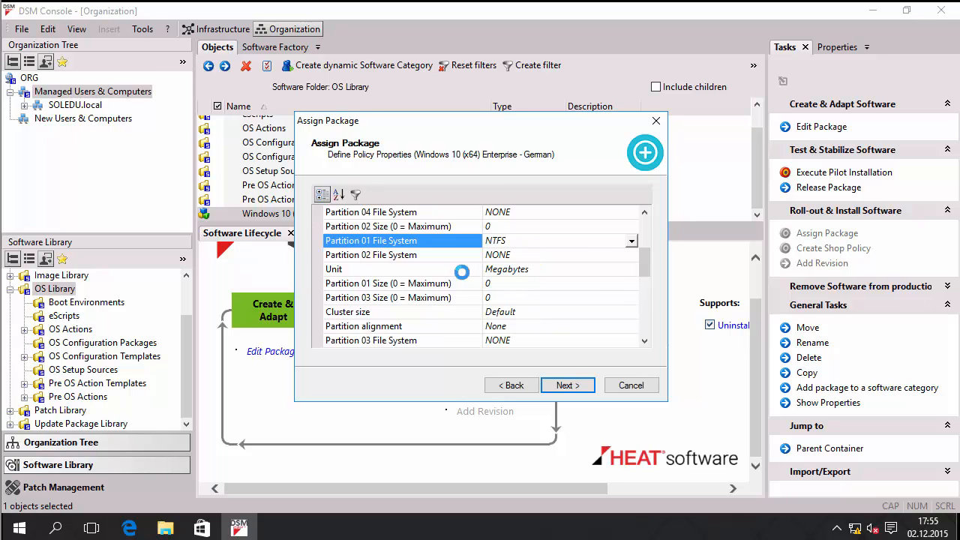
left_click(436, 283)
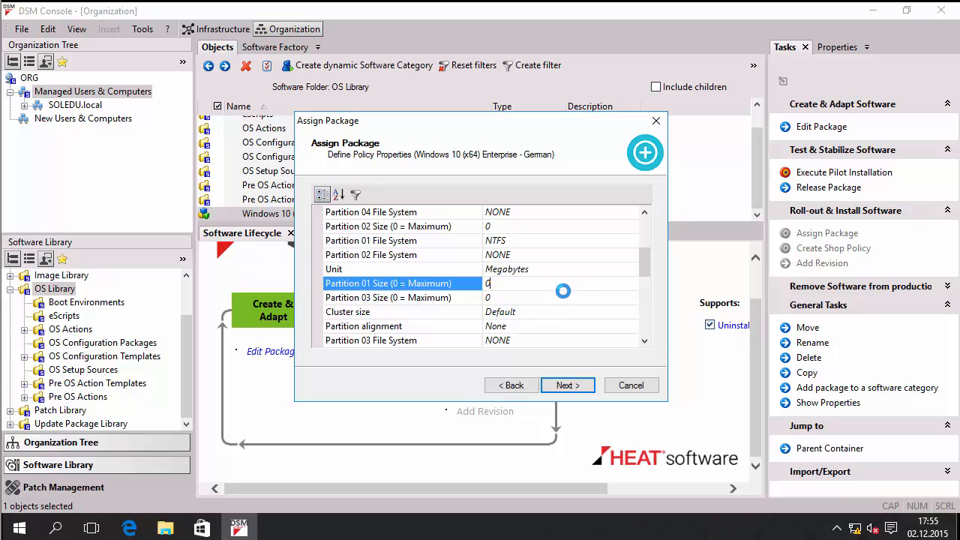
left_click(540, 267)
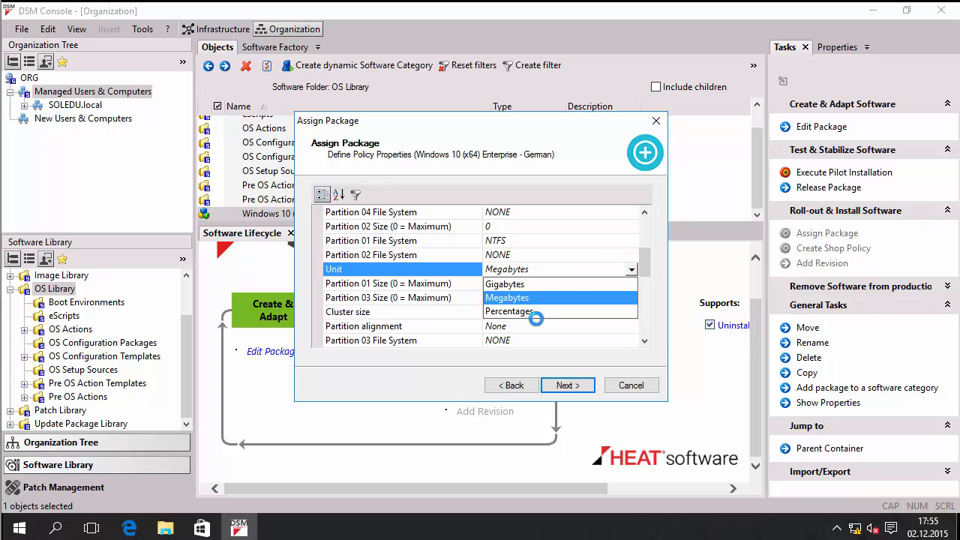
left_click(549, 266)
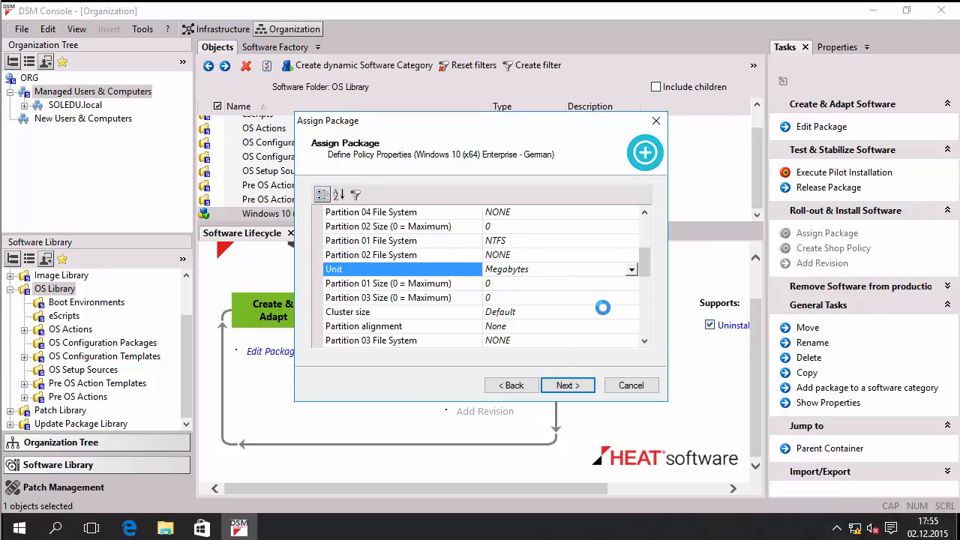
Accept the license, domain, local security and regional properties unchanged and finish assigning the installation set
scroll(597, 306, "down", 2)
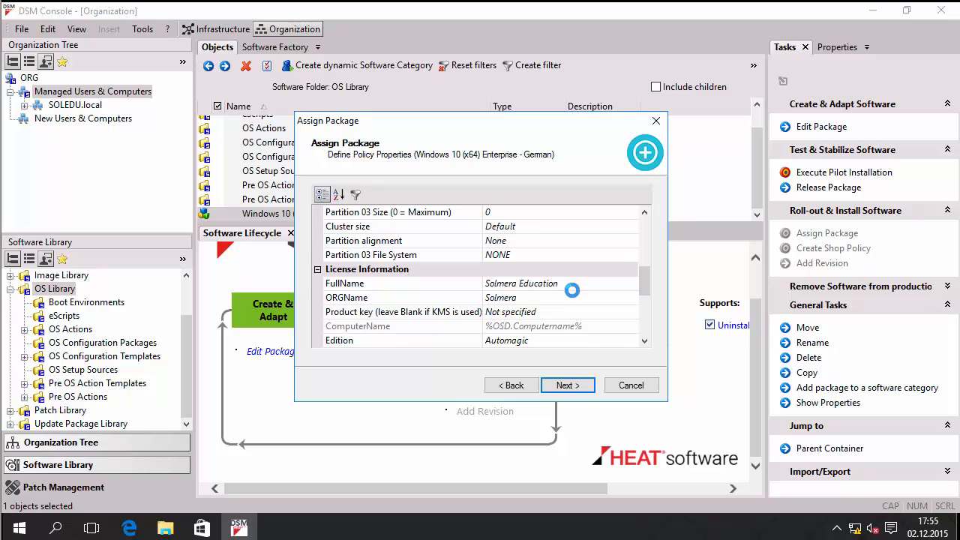
scroll(557, 285, "down", 1)
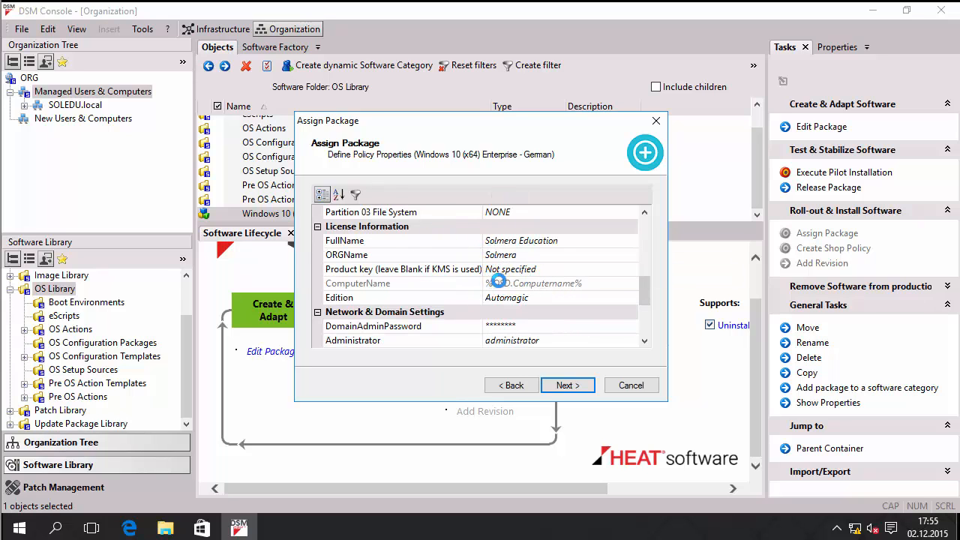
scroll(499, 282, "down", 3)
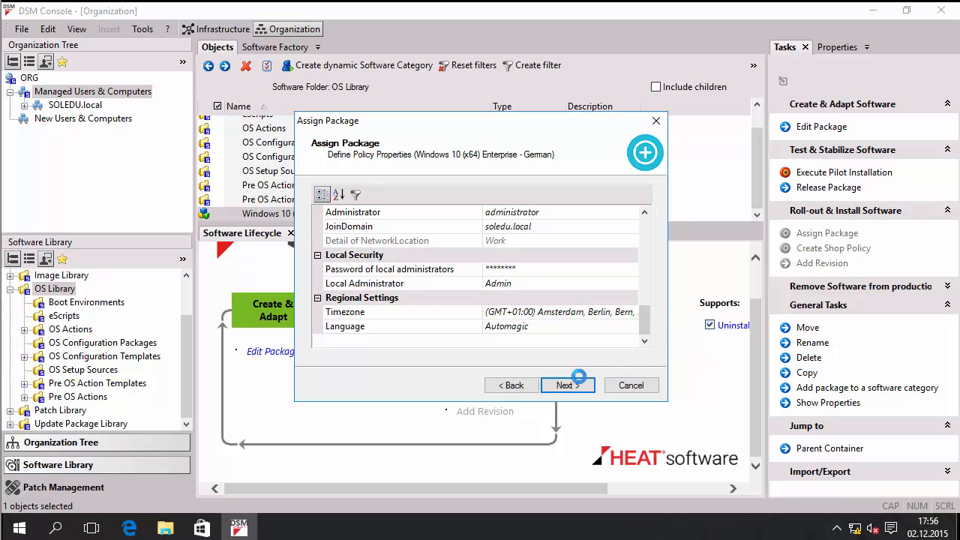
left_click(565, 383)
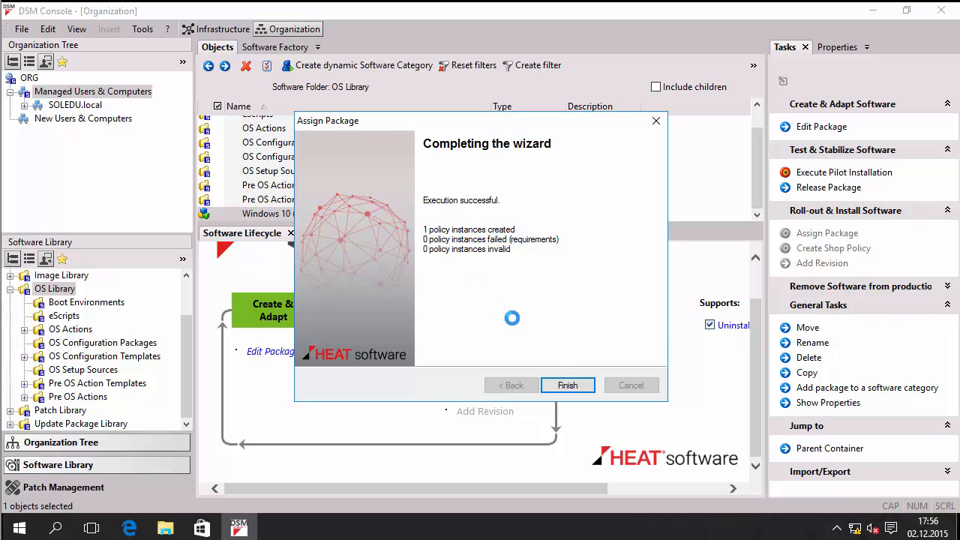
left_click(566, 385)
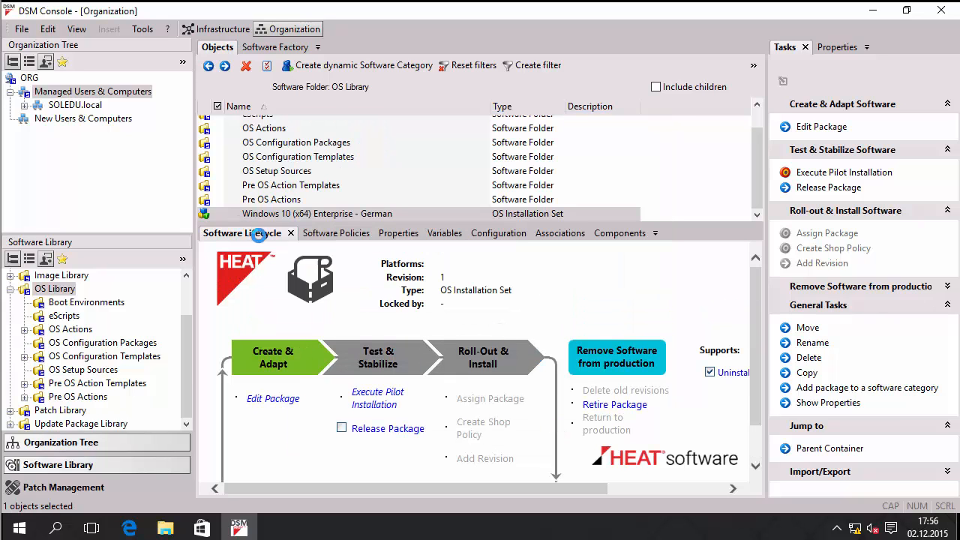
Show the software policies of the Windows 10 installation set and expand the WIN10ENDEMO policy down to its pending instance
left_click(321, 234)
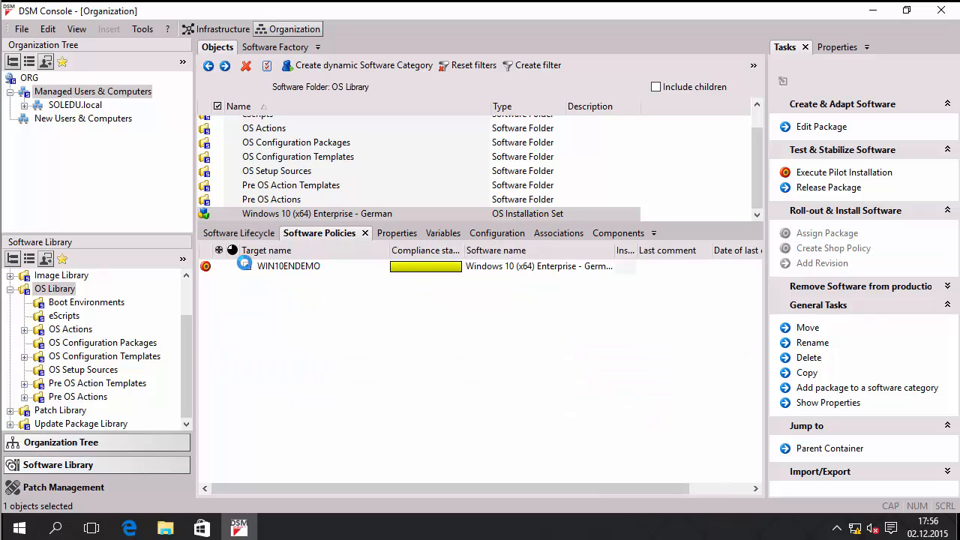
left_click(246, 266)
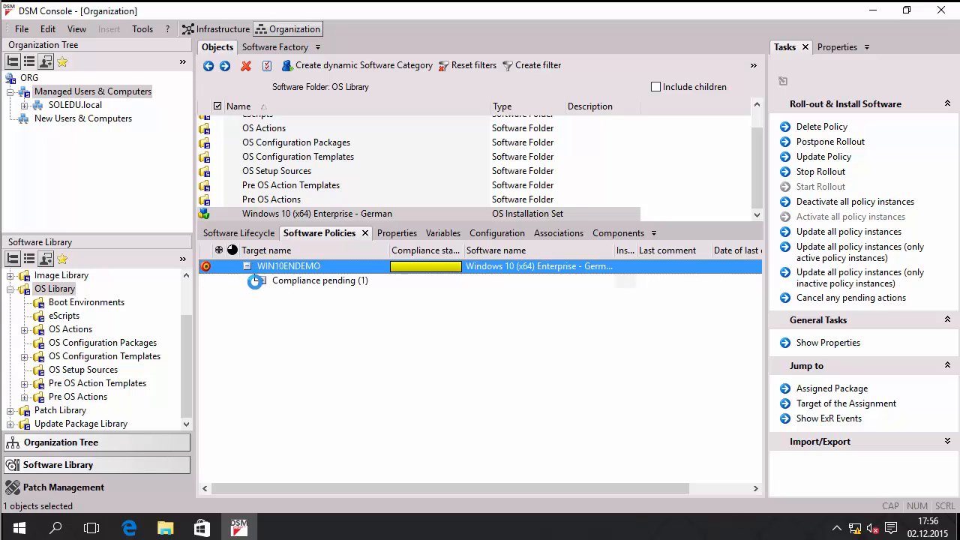
left_click(258, 280)
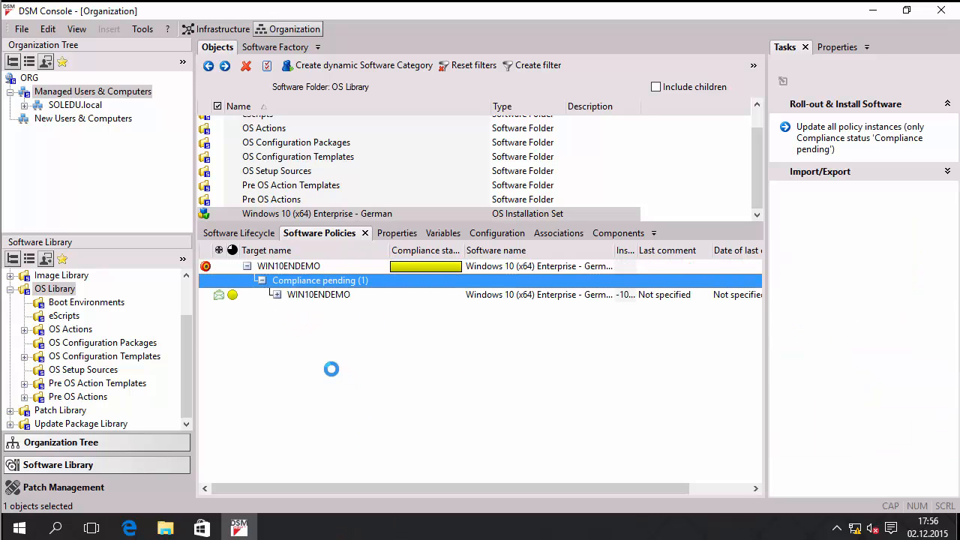
left_click(314, 295)
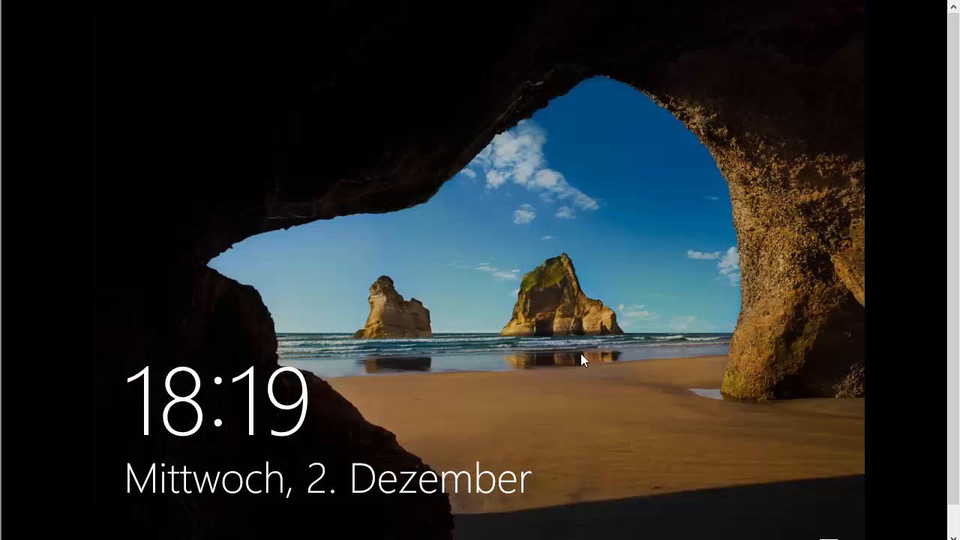
Sign in to the newly installed Windows 10 computer with the domain account's password and view its desktop
left_click(519, 312)
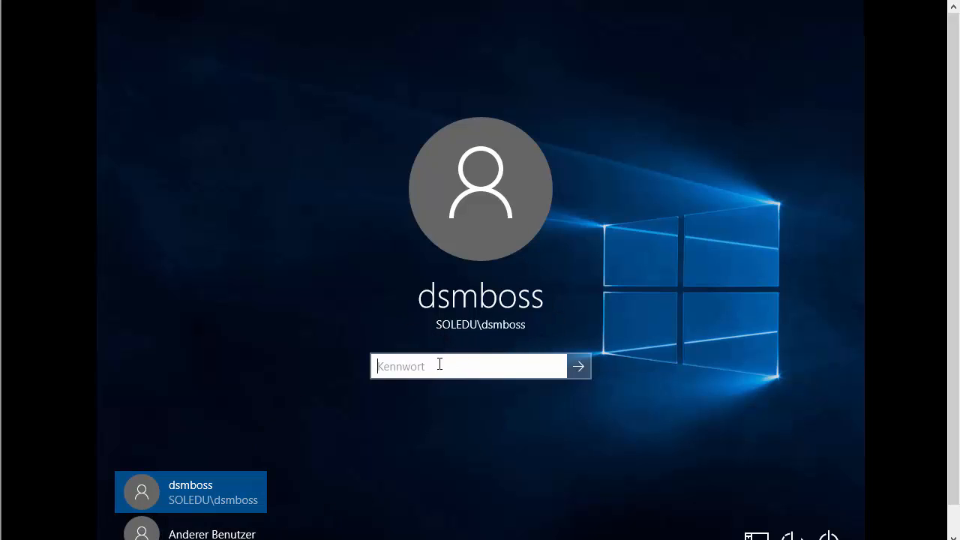
type("••••••••••")
key("Return")
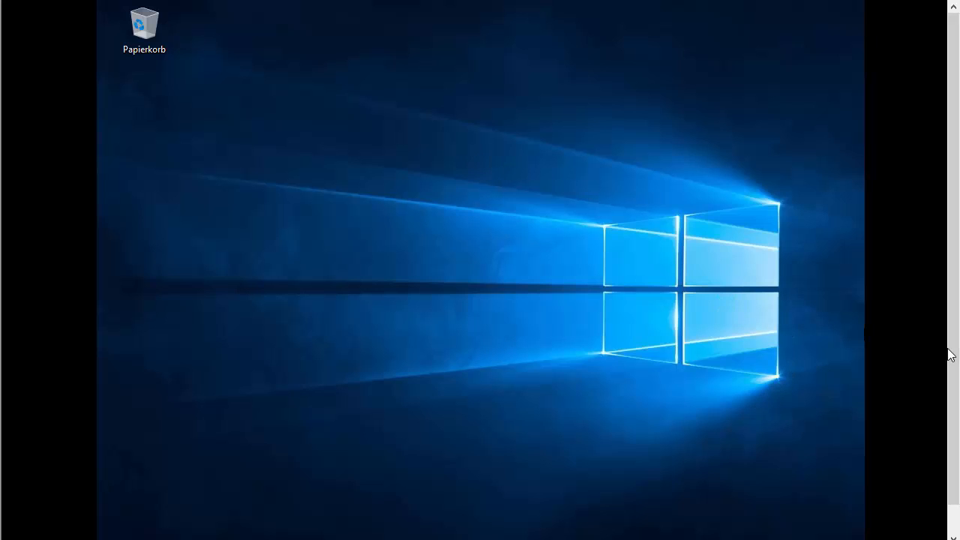
scroll(825, 375, "down", 1)
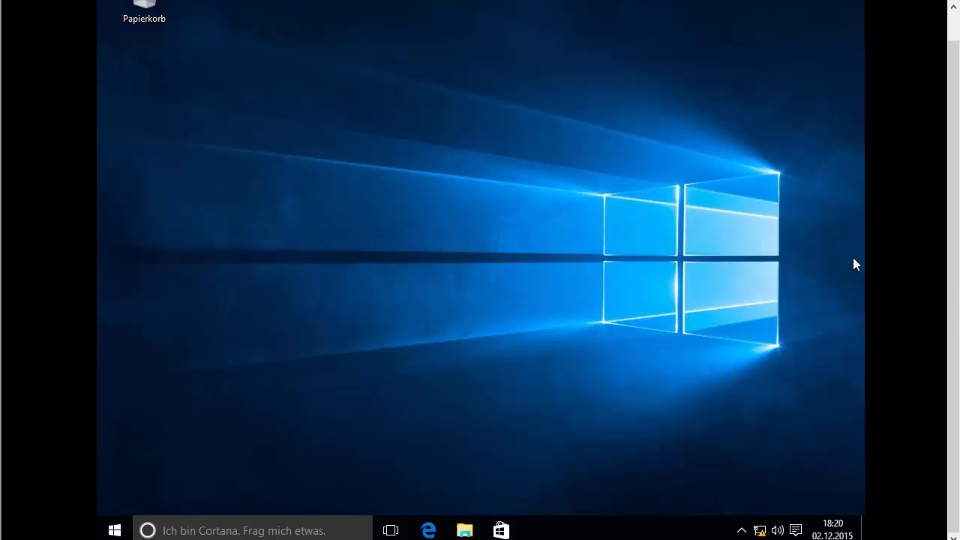
scroll(946, 307, "up", 1)
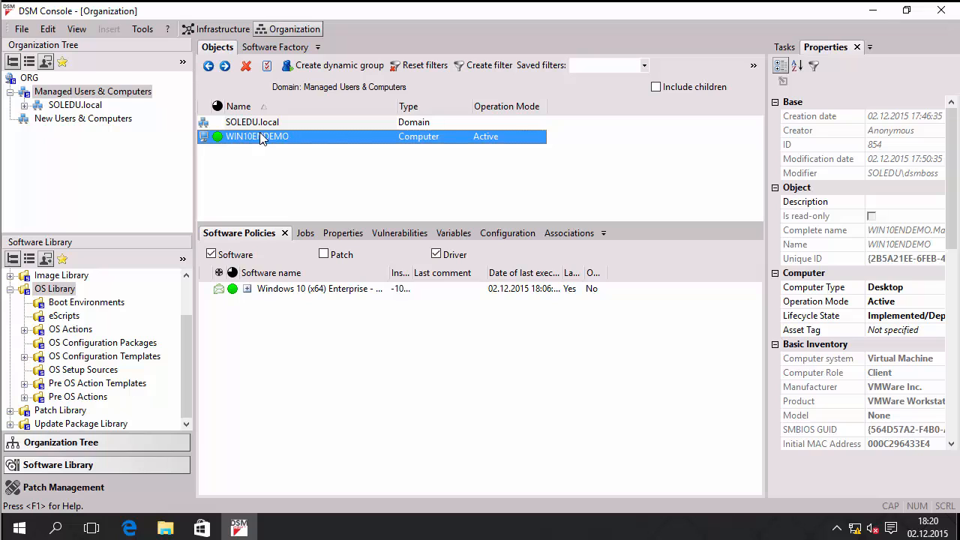
In the DSM Console, check the individual packages under WIN10ENDEMO's Windows 10 policy, then collapse the list again
mouse_move(222, 142)
left_click(249, 292)
left_click(247, 289)
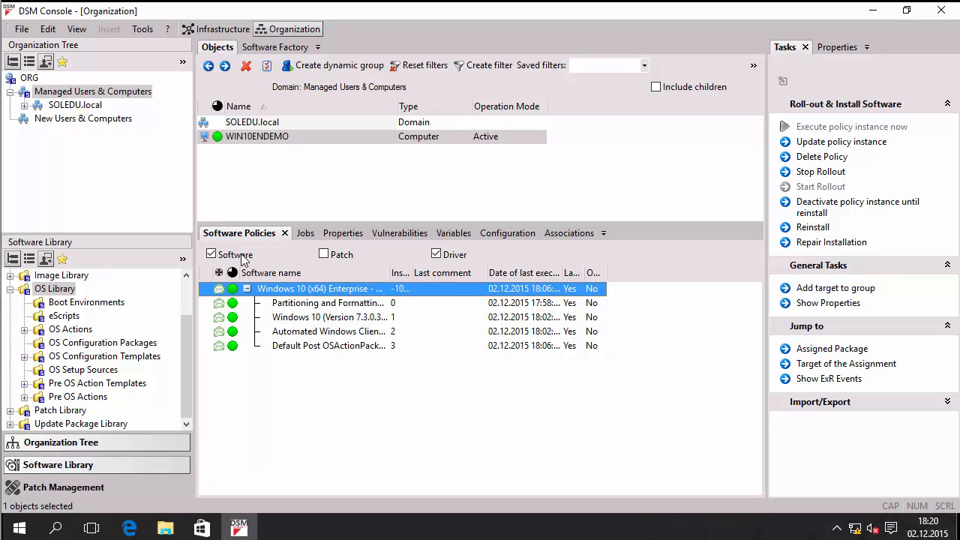
left_click(246, 288)
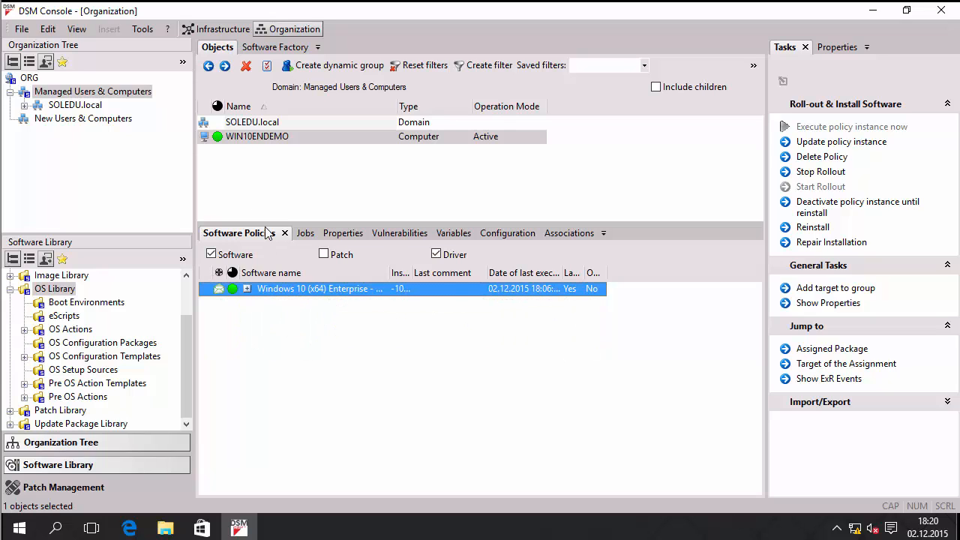
Reinstall the WIN10ENDEMO computer immediately with the policy instance updated, leaving Wake Up Computer off
right_click(264, 137)
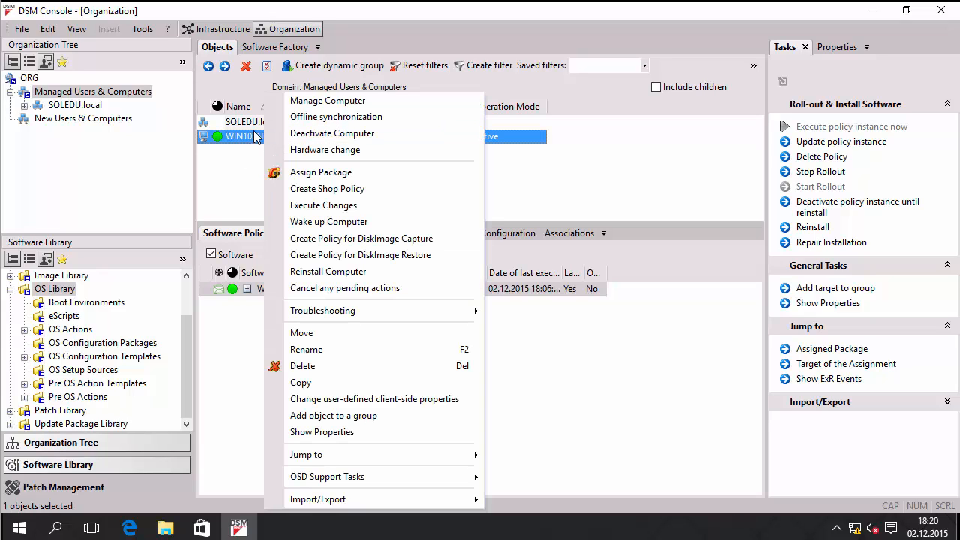
left_click(381, 275)
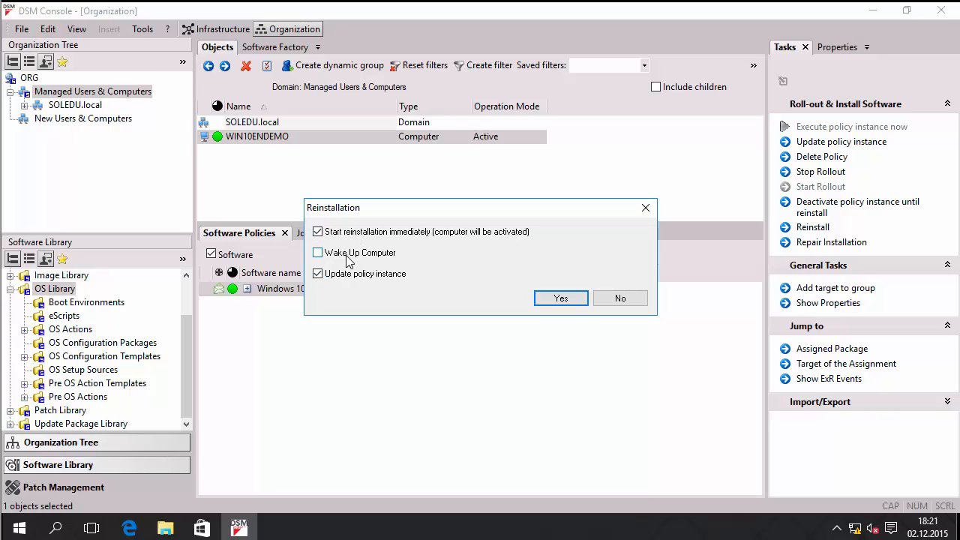
left_click(348, 256)
left_click(373, 257)
left_click(565, 300)
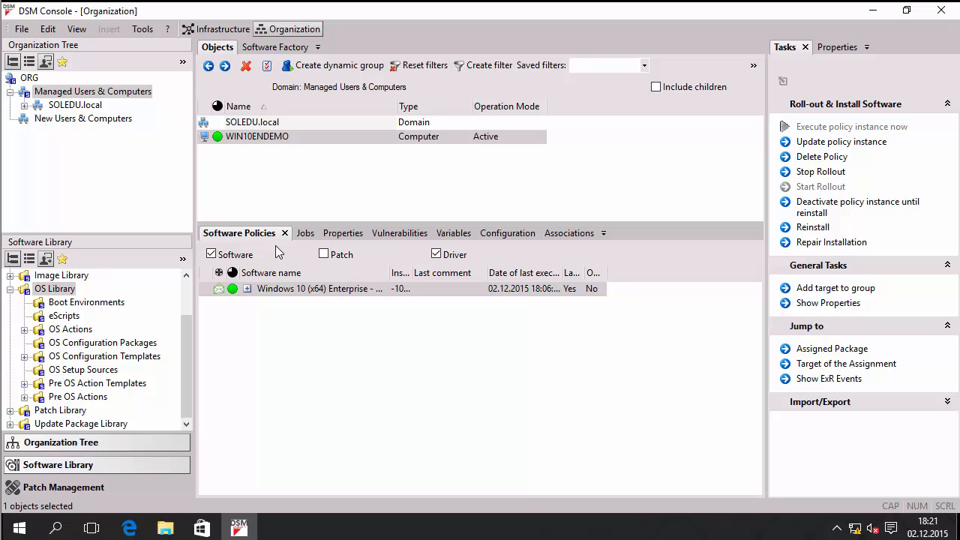
Refresh WIN10ENDEMO's Windows 10 policy and expand it to check the status of its packages
left_click(266, 291)
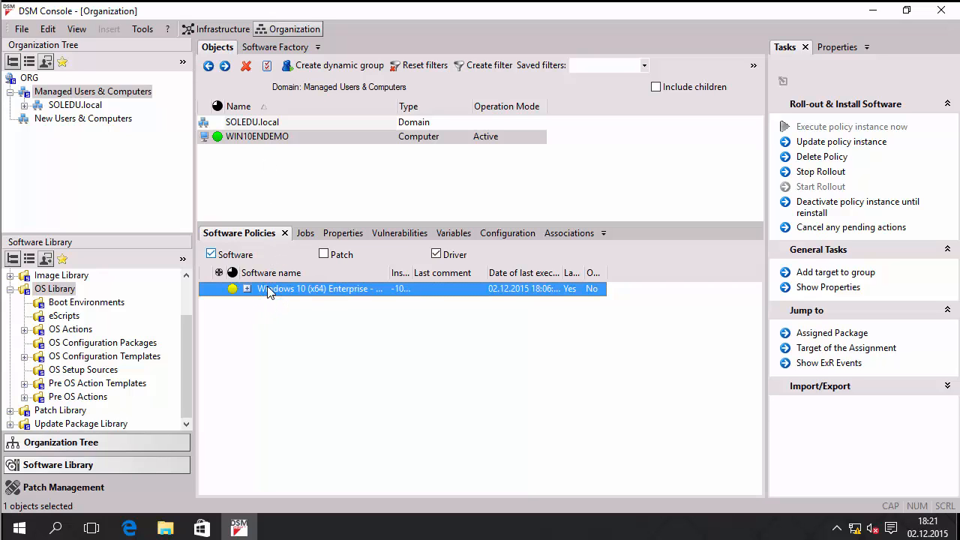
left_click(247, 289)
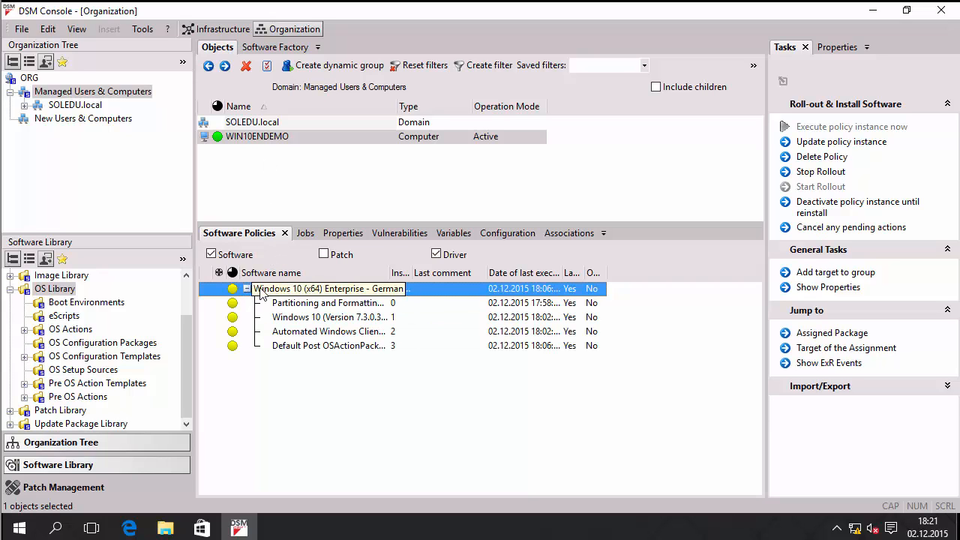
mouse_move(234, 344)
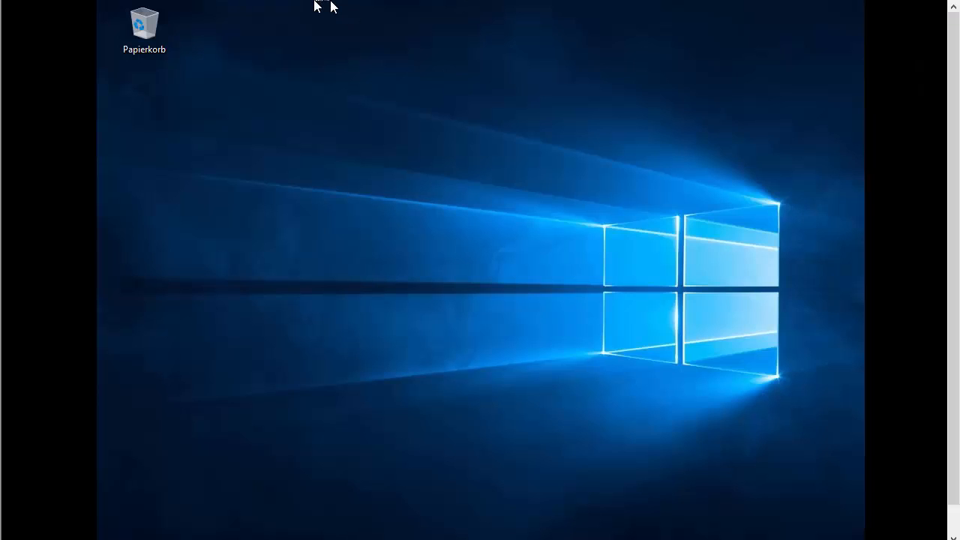
Switch to the Windows 10 client, restart it and boot it from the network
left_click_drag(953, 492, 954, 524)
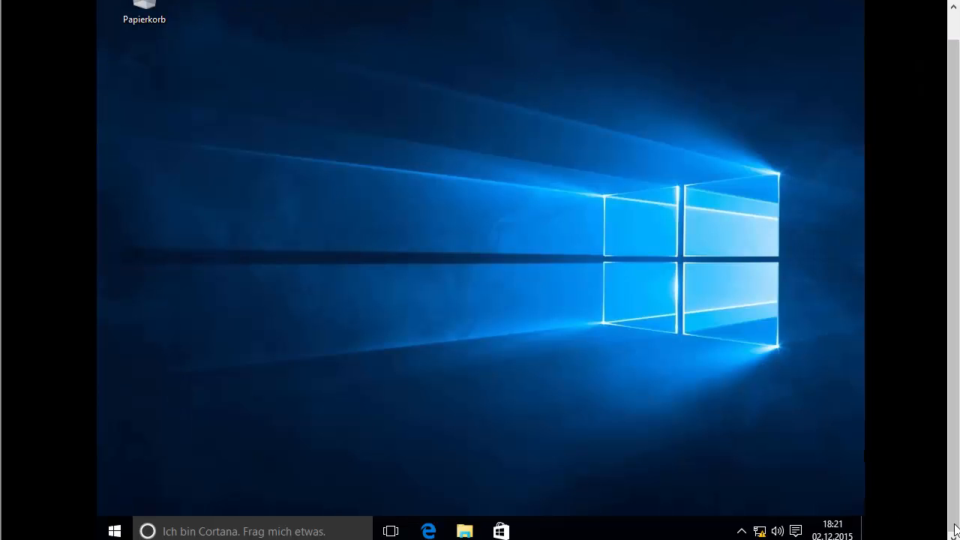
left_click(115, 531)
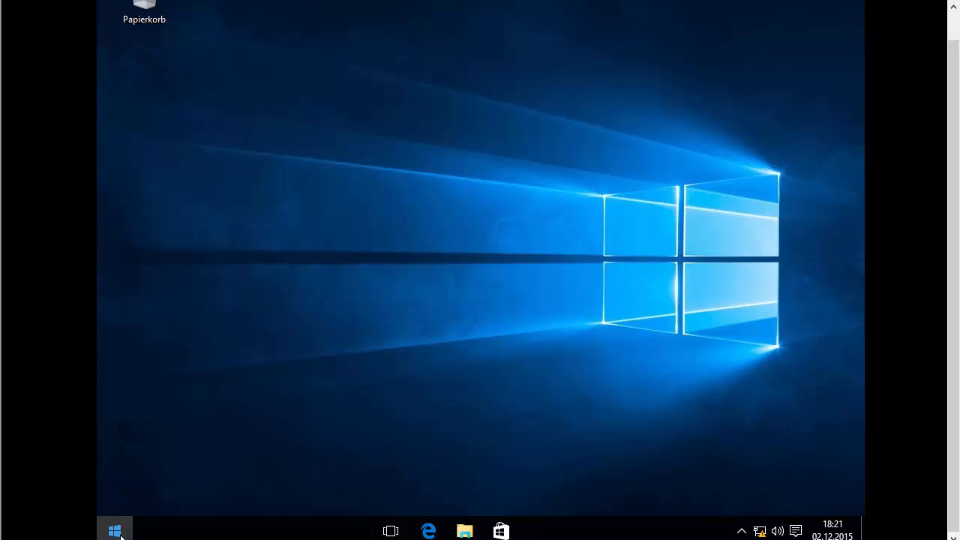
left_click(148, 468)
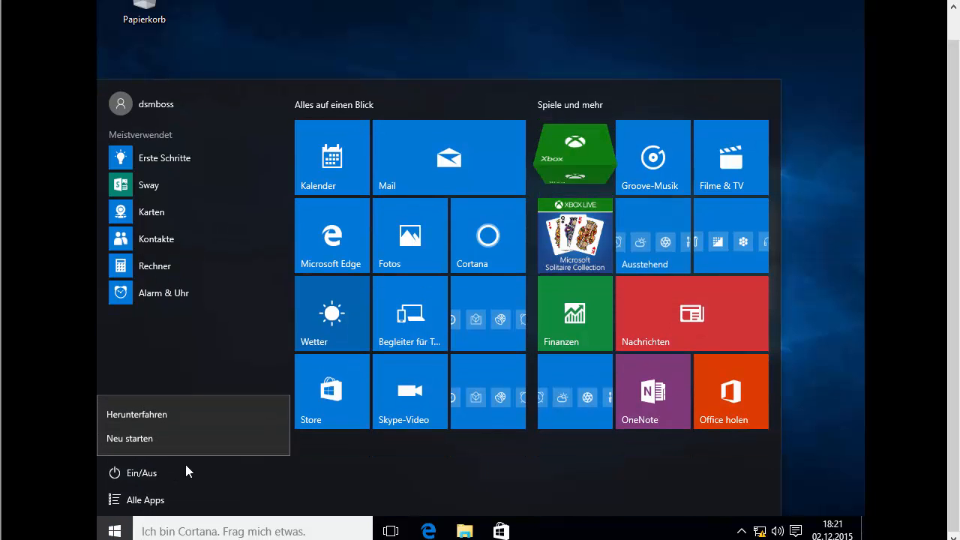
left_click(152, 441)
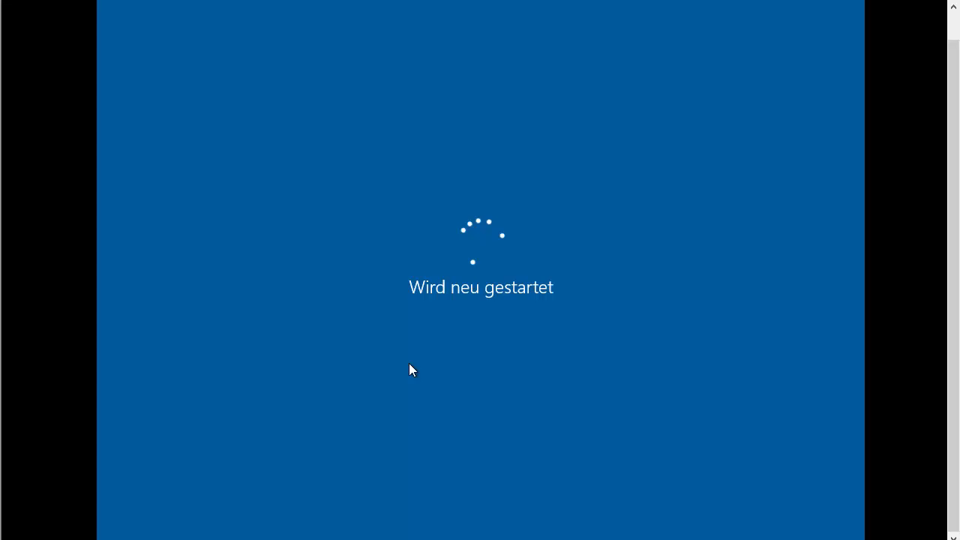
key("F12")
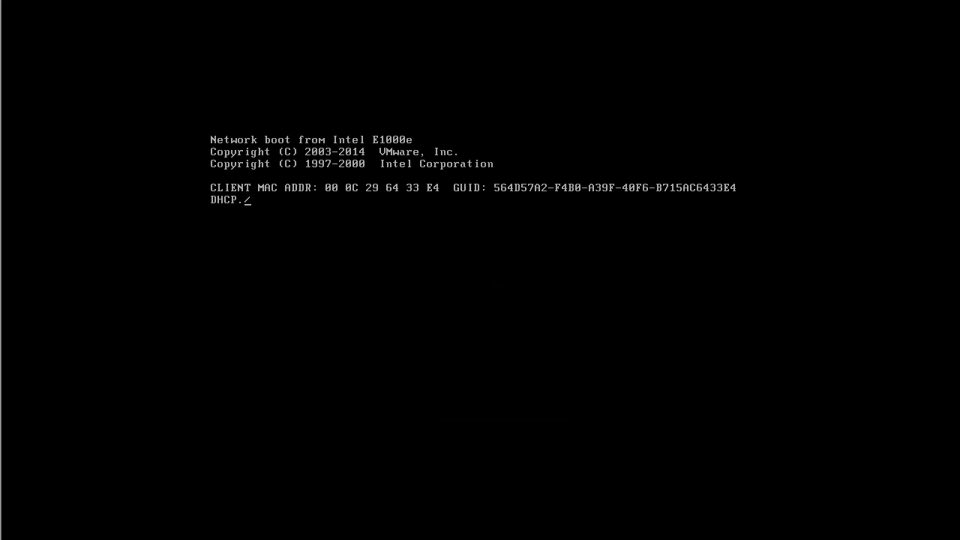